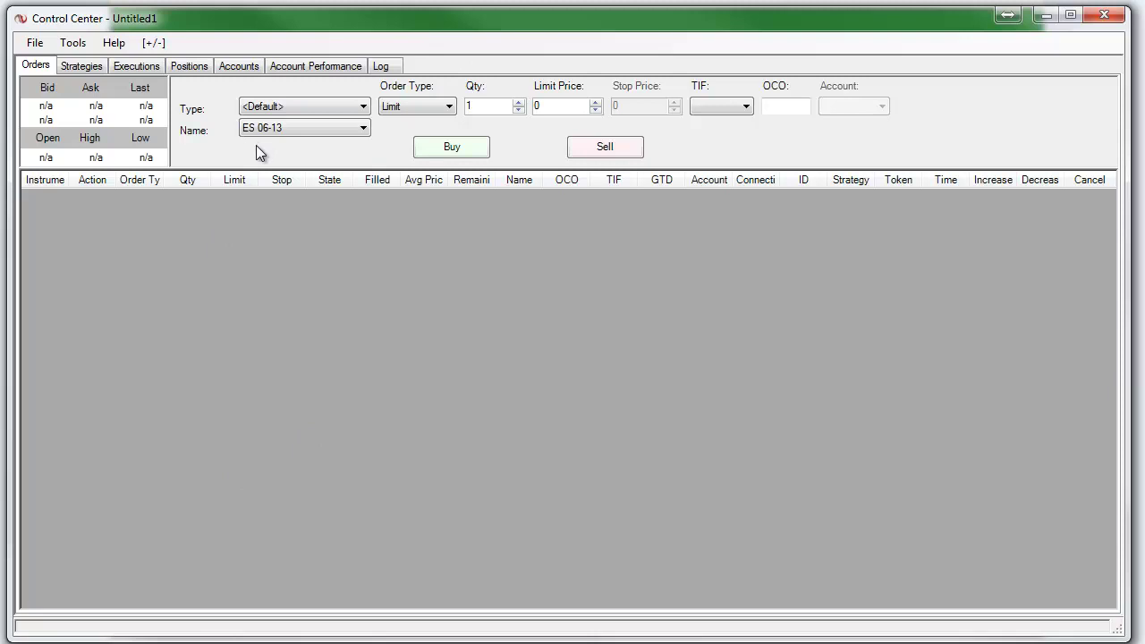
# Step: Connect to the Kinetick – End Of Day (Free) feed and view the empty Strategies list
pyautogui.click(36, 45)
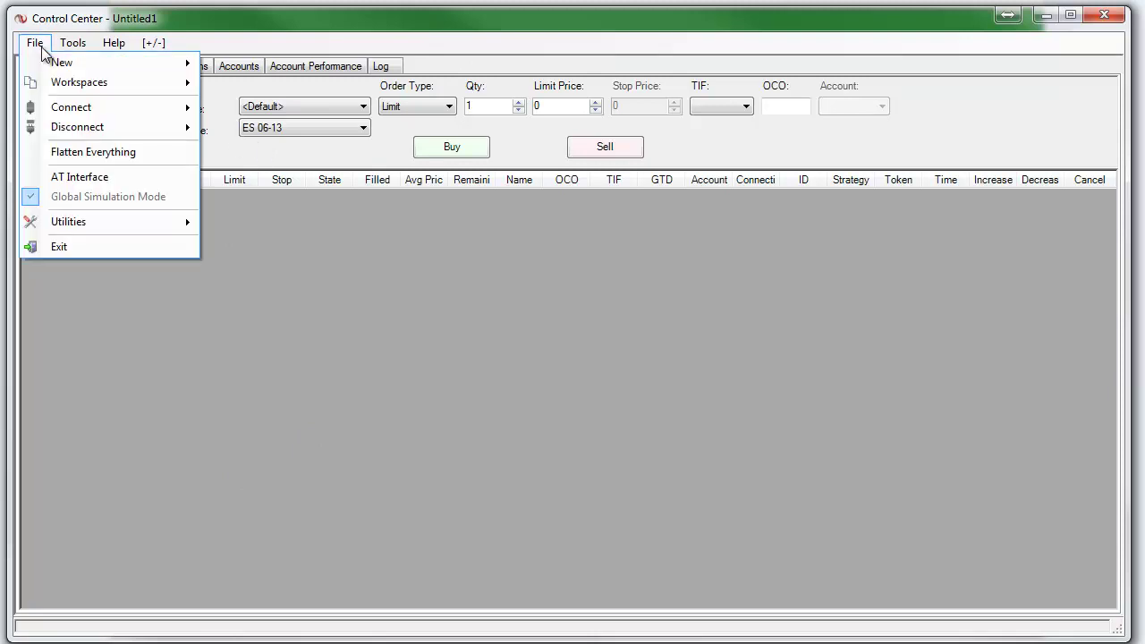
pyautogui.moveTo(179, 232)
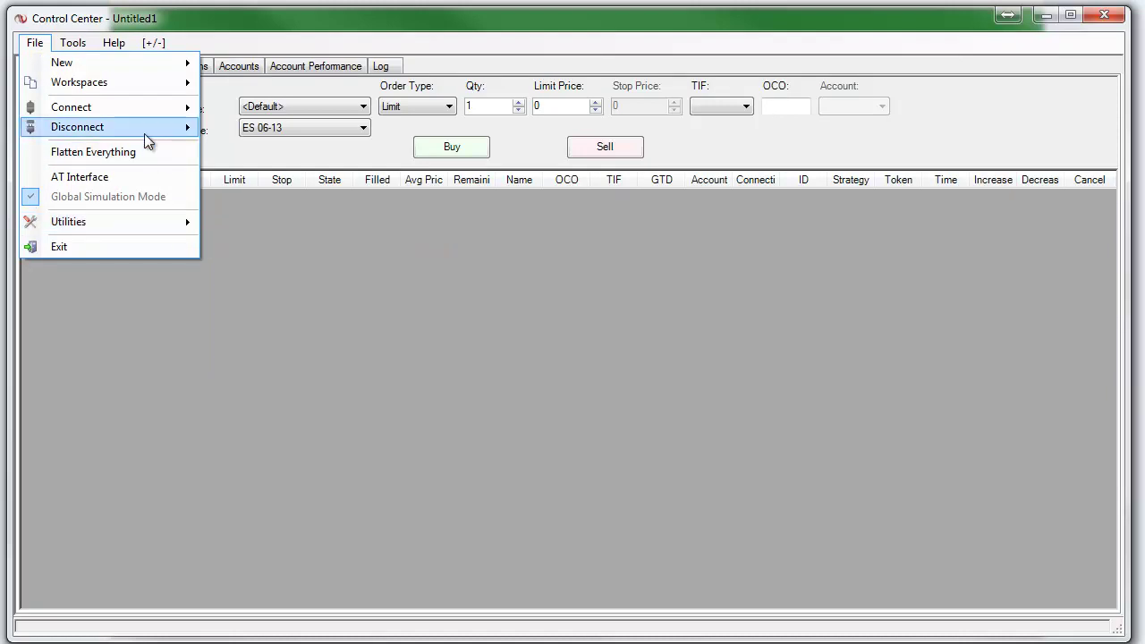
pyautogui.moveTo(146, 140)
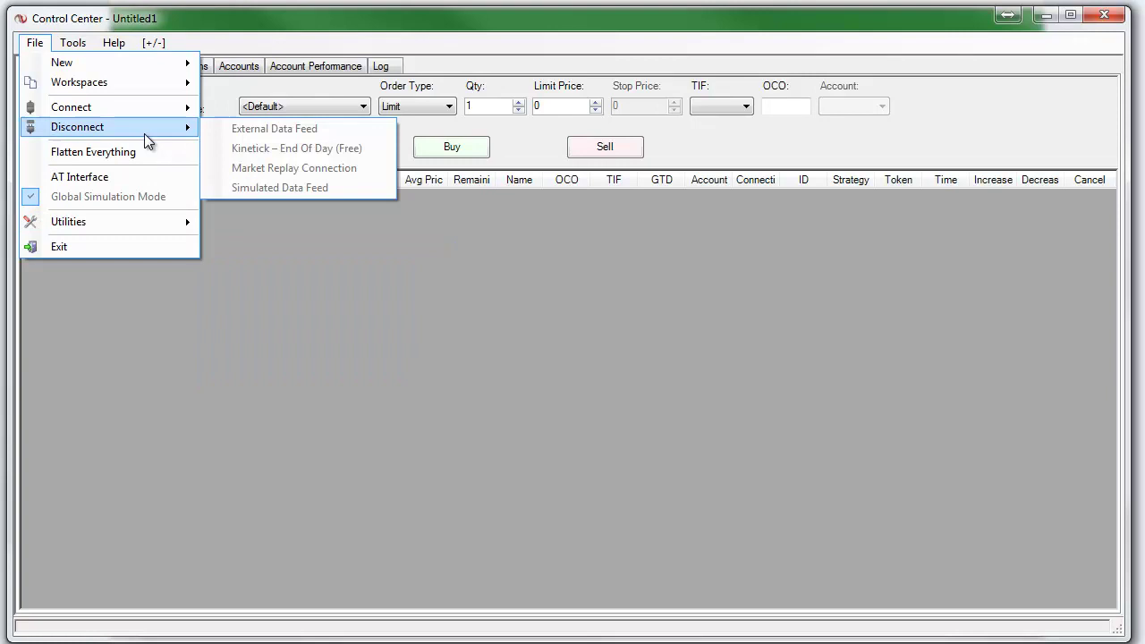
pyautogui.moveTo(124, 108)
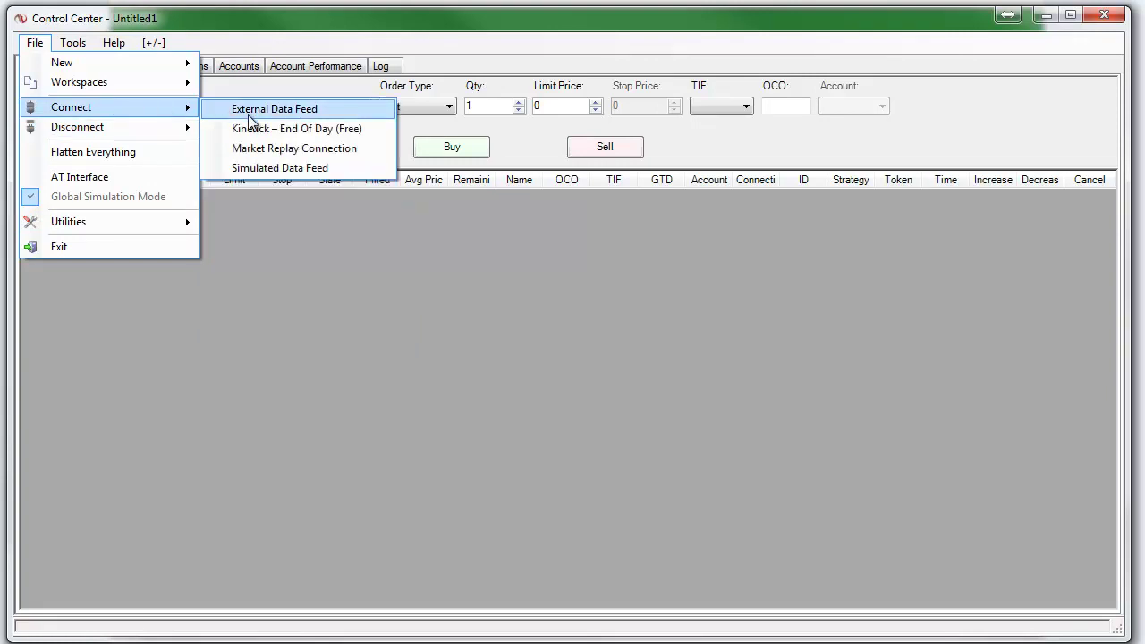
pyautogui.click(269, 130)
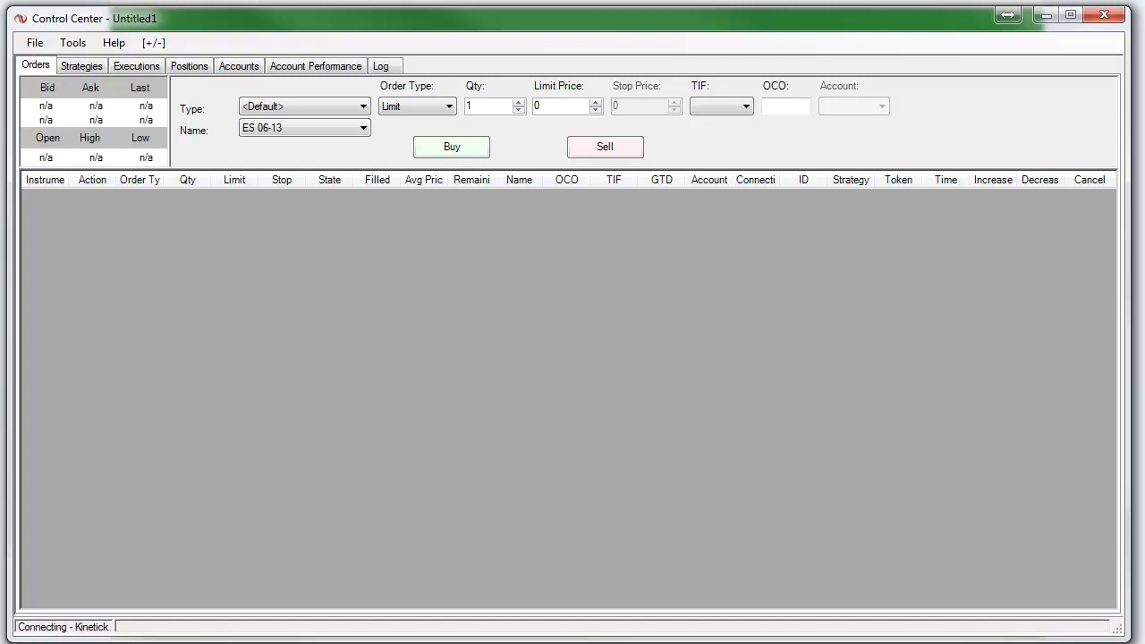
pyautogui.click(80, 65)
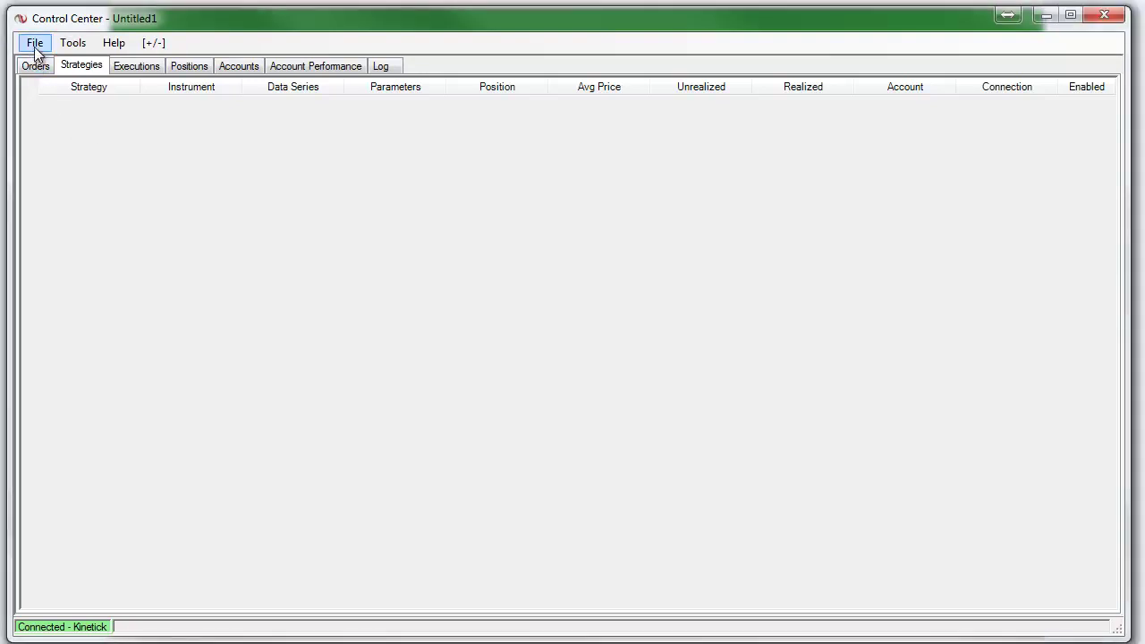
# Step: Disconnect from the Kinetick – End Of Day (Free) feed
pyautogui.click(34, 44)
pyautogui.moveTo(96, 111)
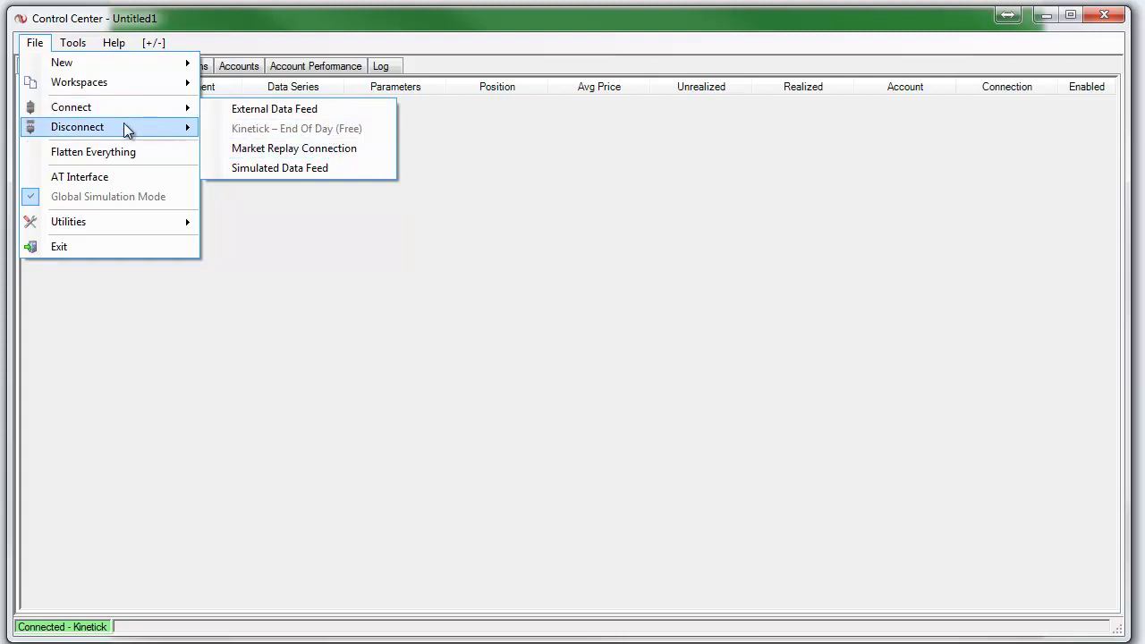
pyautogui.moveTo(123, 133)
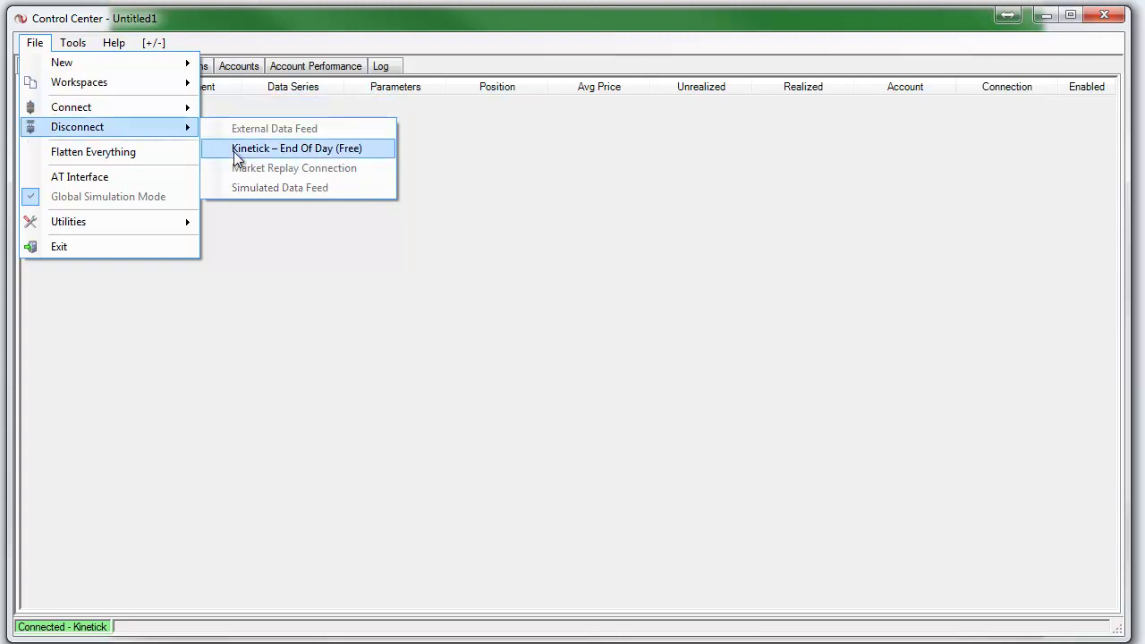
pyautogui.click(235, 153)
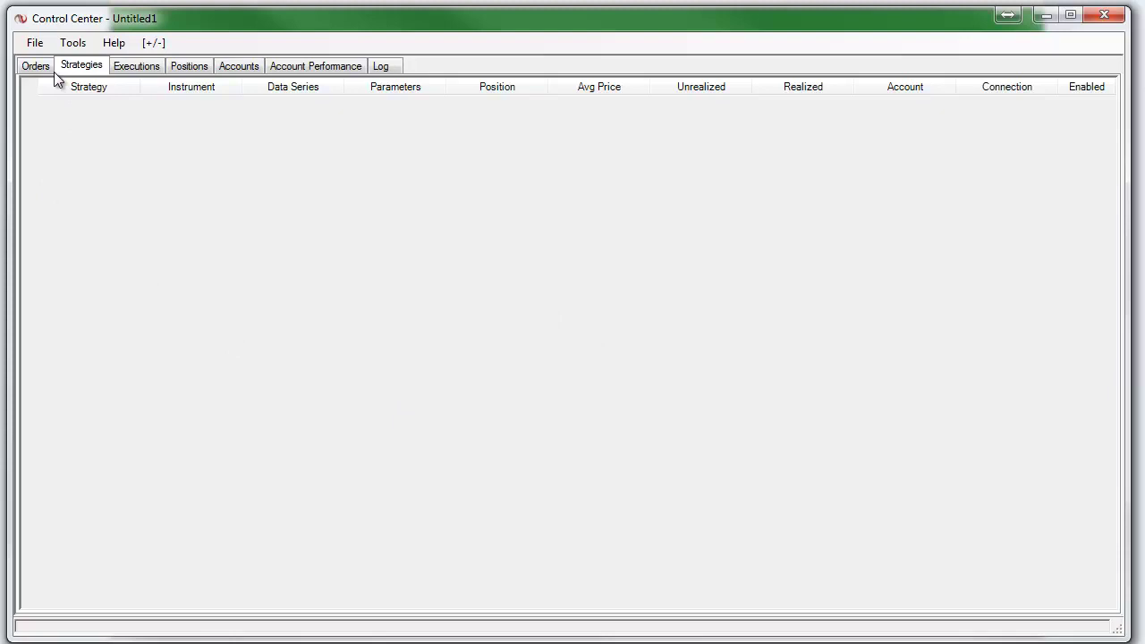
# Step: Browse the File menu's connection and utility commands toward Download Replay Data
pyautogui.click(40, 45)
pyautogui.moveTo(87, 119)
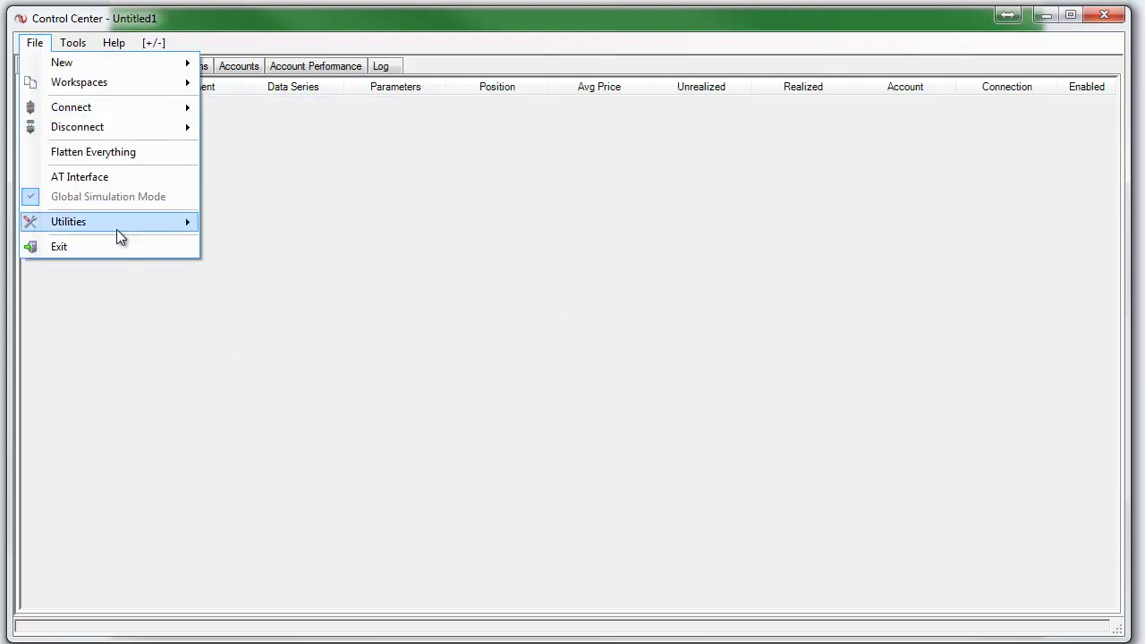
pyautogui.moveTo(117, 229)
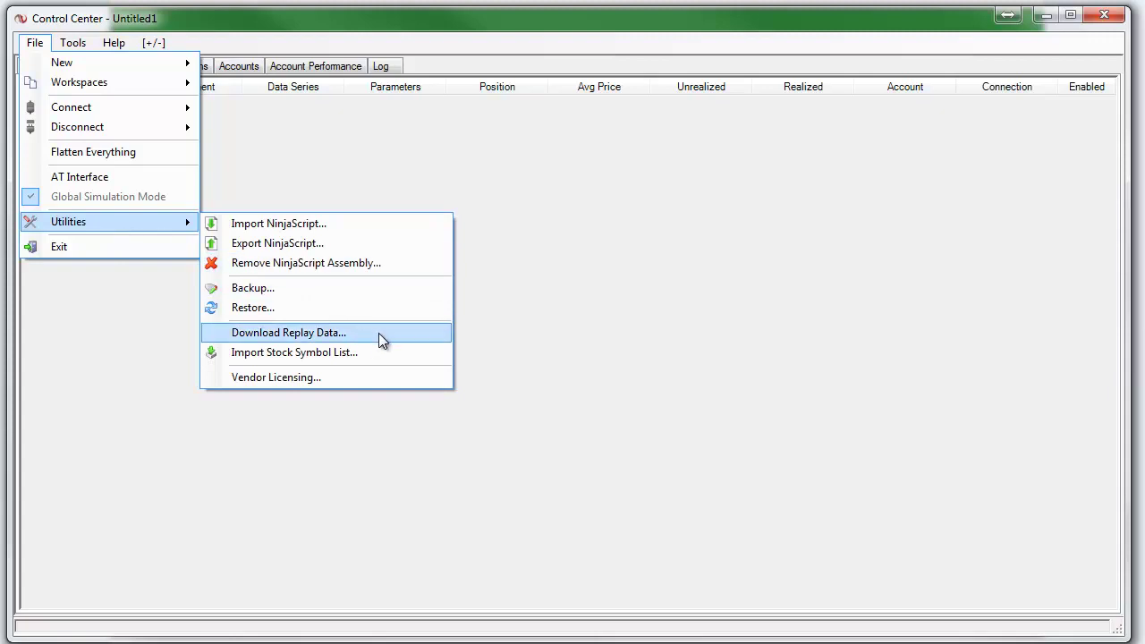
pyautogui.moveTo(379, 333)
pyautogui.mouseDown()
pyautogui.moveTo(439, 315)
pyautogui.moveTo(501, 546)
pyautogui.moveTo(141, 391)
pyautogui.moveTo(185, 331)
pyautogui.moveTo(283, 322)
pyautogui.moveTo(531, 353)
pyautogui.moveTo(531, 373)
pyautogui.moveTo(376, 296)
pyautogui.moveTo(79, 73)
pyautogui.mouseUp()
pyautogui.moveTo(24, 31); pyautogui.dragTo(56, 56)
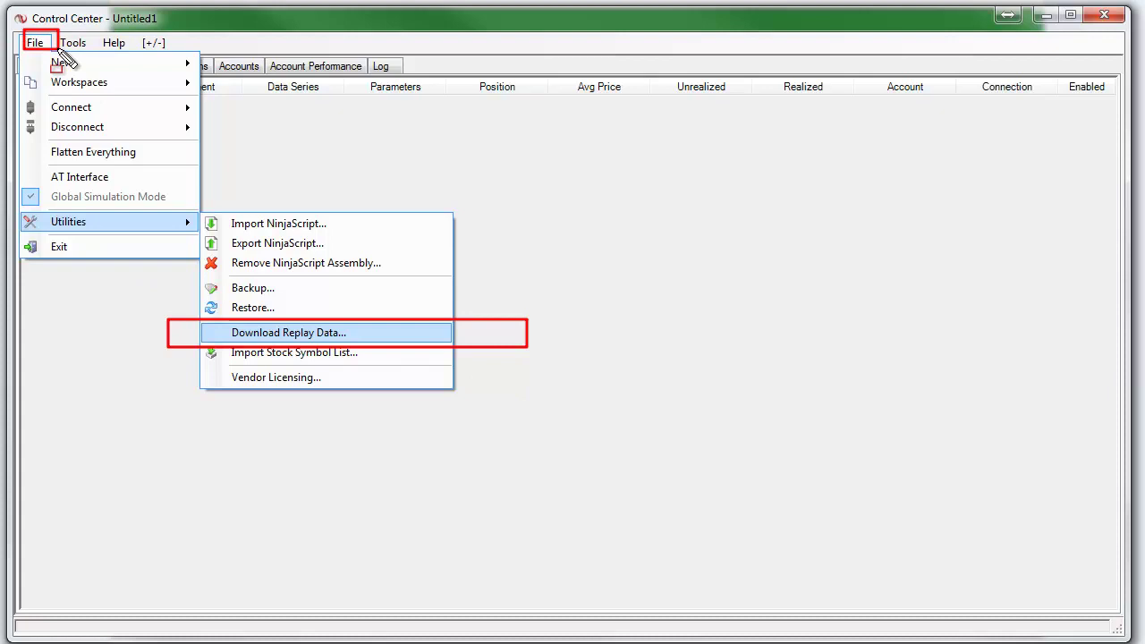
pyautogui.moveTo(18, 211)
pyautogui.mouseDown()
pyautogui.moveTo(215, 235)
pyautogui.moveTo(198, 233)
pyautogui.mouseUp()
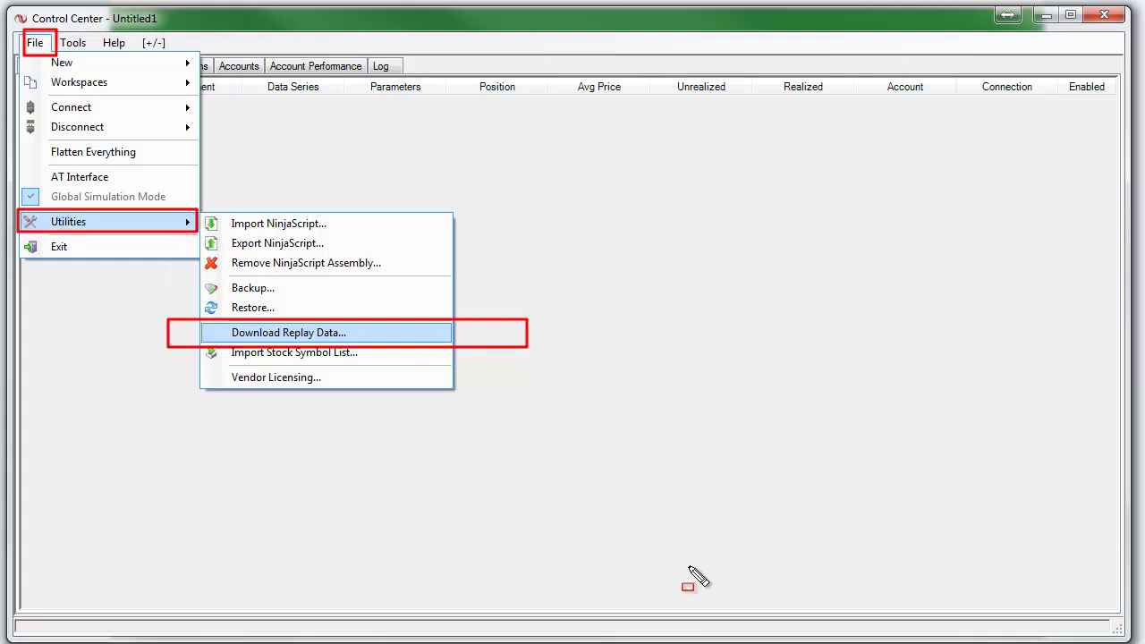
pyautogui.press('Escape')
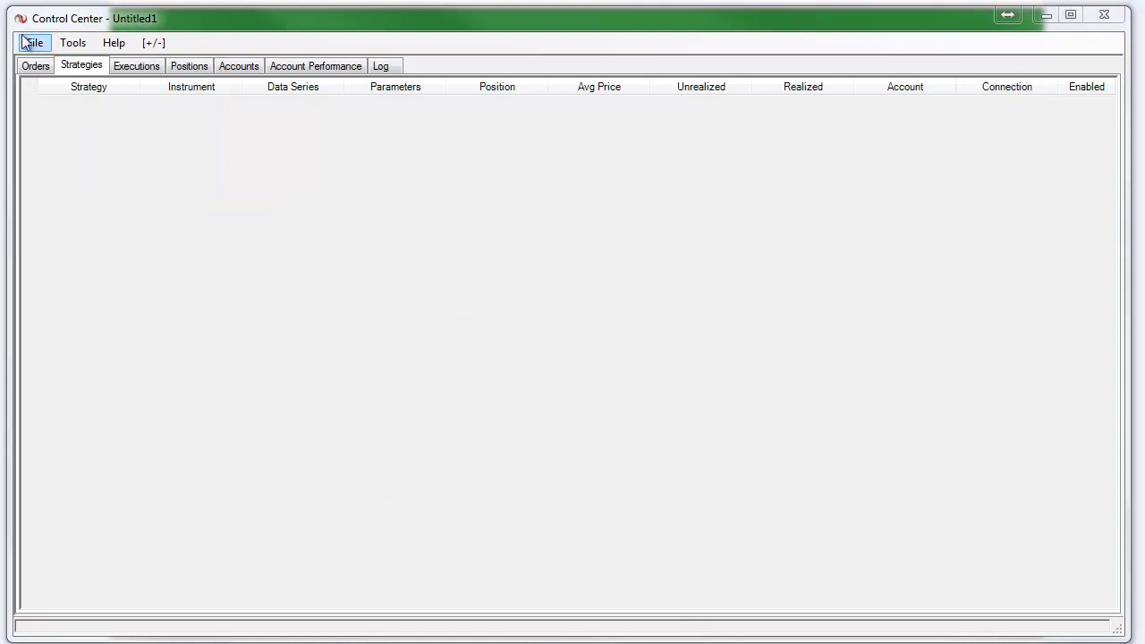
pyautogui.click(34, 43)
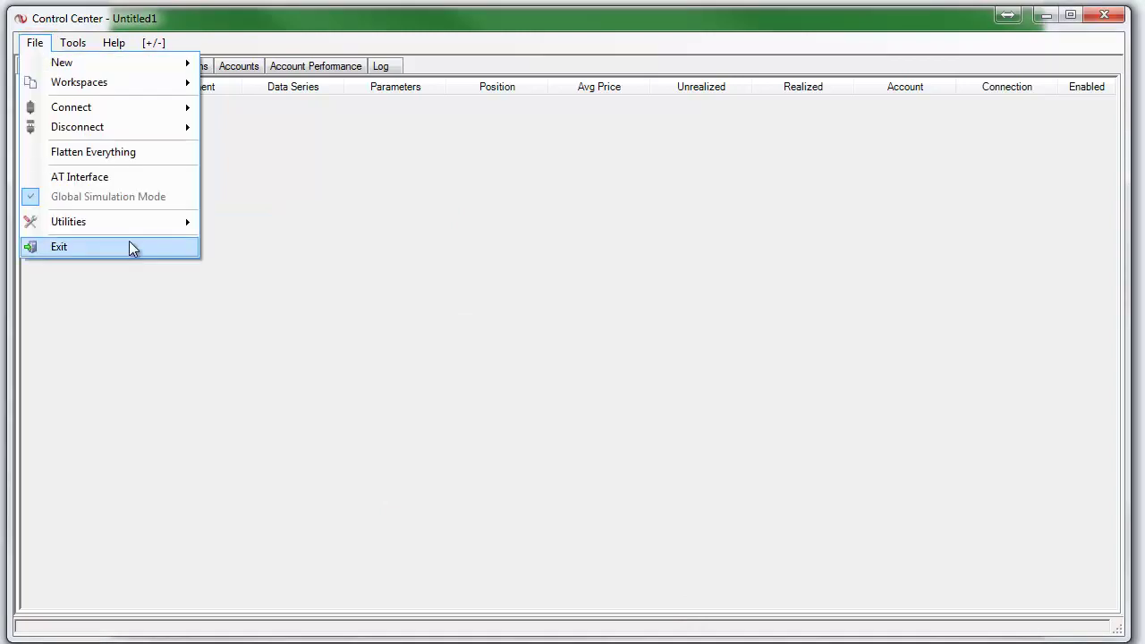
# Step: Download level I replay data for ES 06-13 (Default type) dated 3/22/2013
pyautogui.moveTo(144, 228)
pyautogui.click(276, 332)
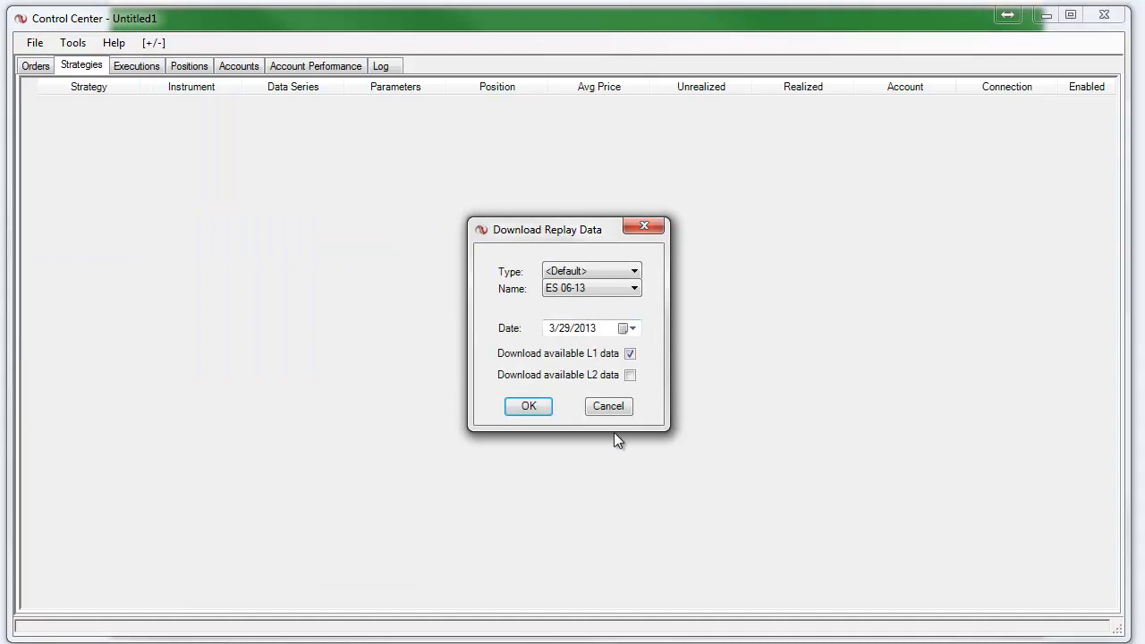
pyautogui.click(576, 278)
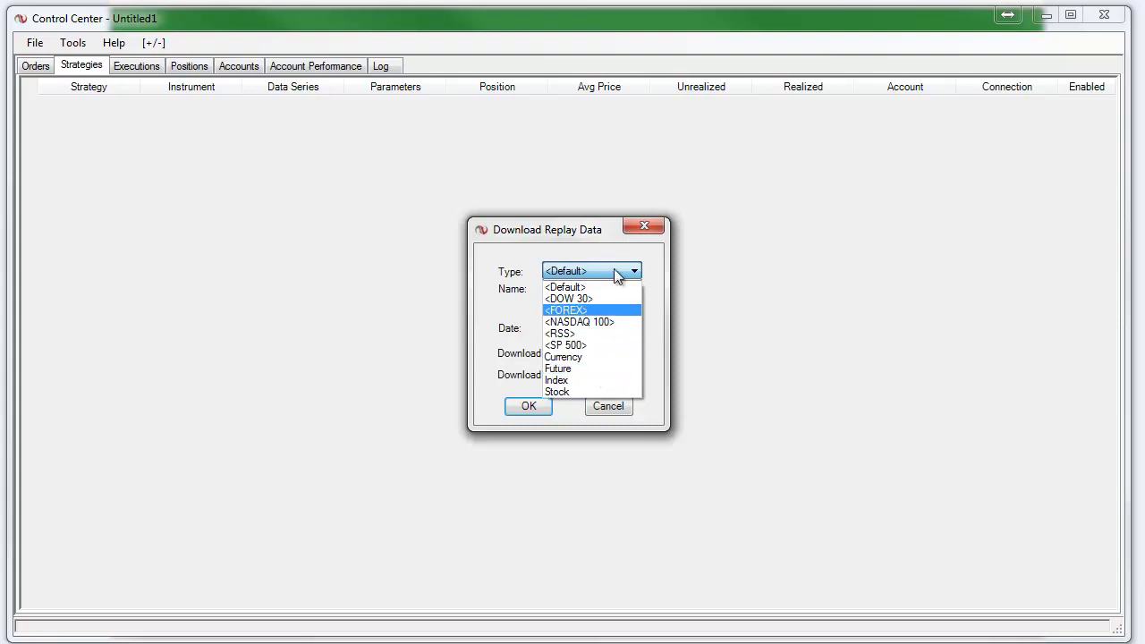
pyautogui.click(597, 234)
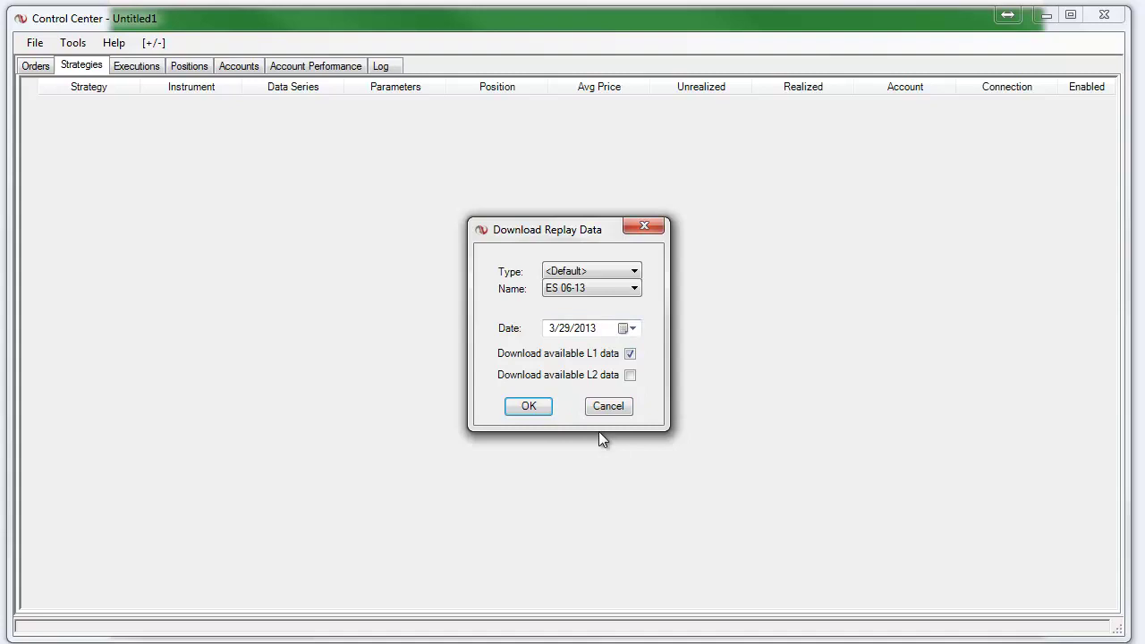
pyautogui.click(581, 288)
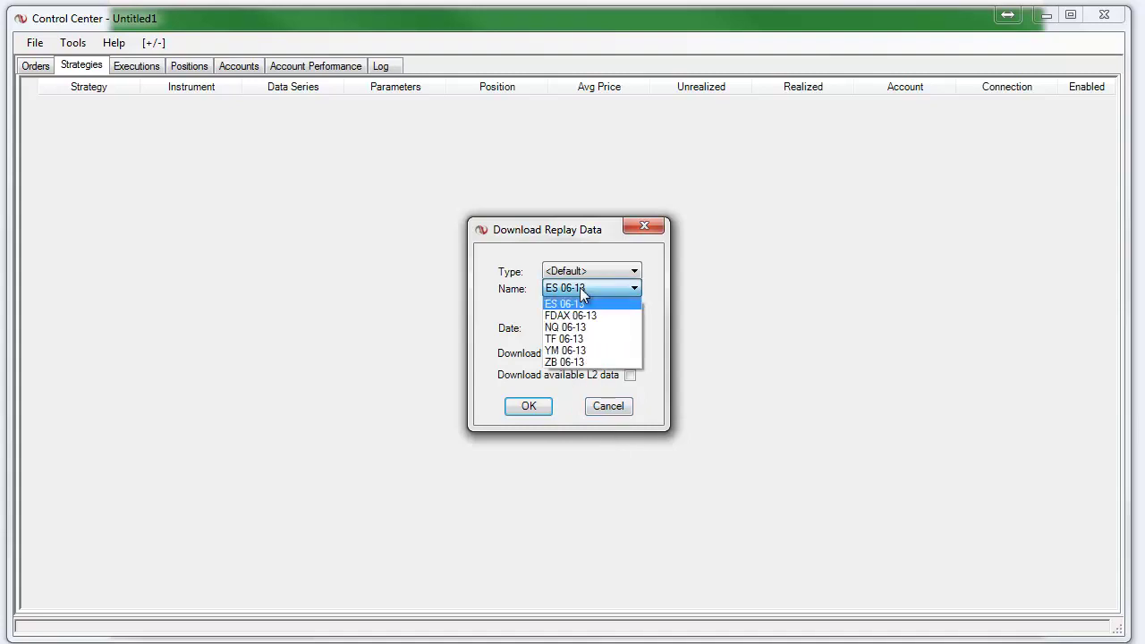
pyautogui.click(580, 287)
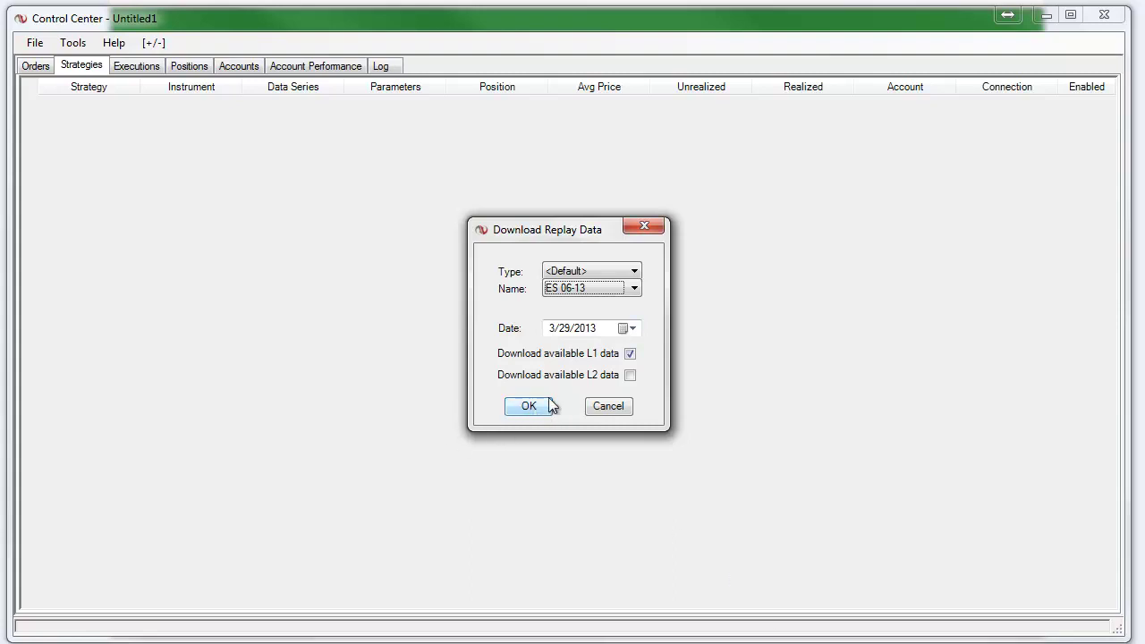
pyautogui.click(629, 329)
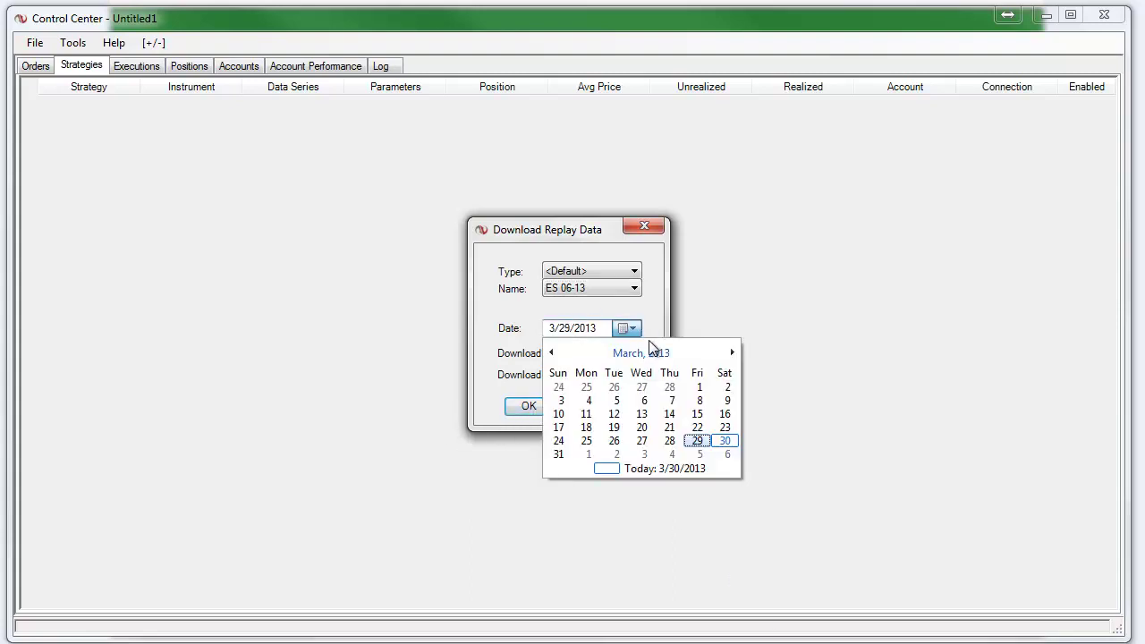
pyautogui.click(698, 428)
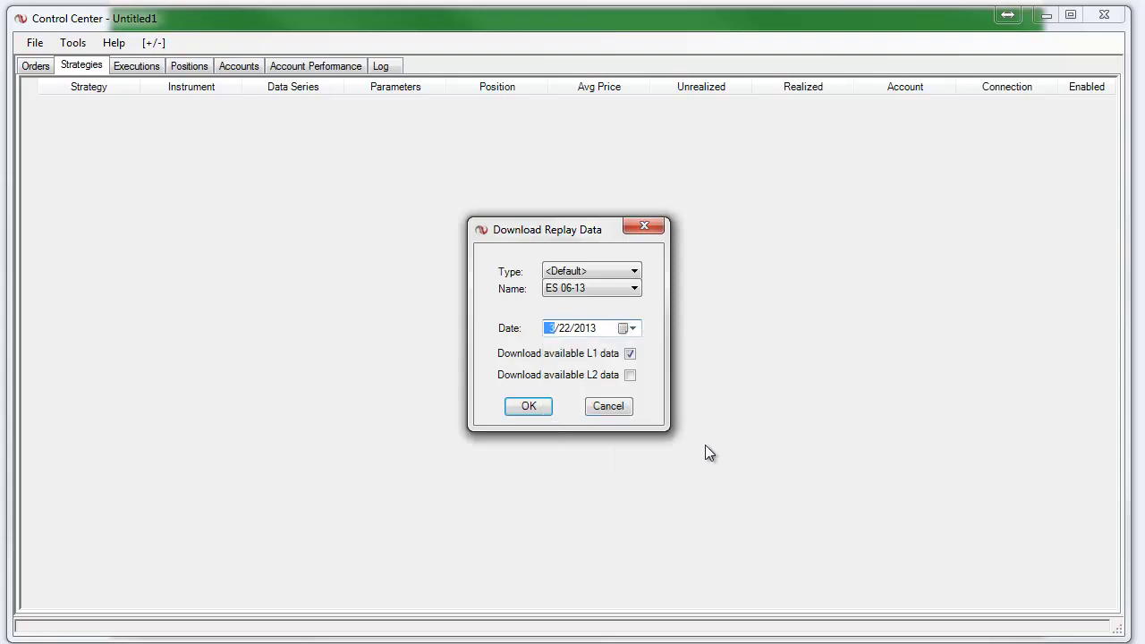
pyautogui.click(533, 408)
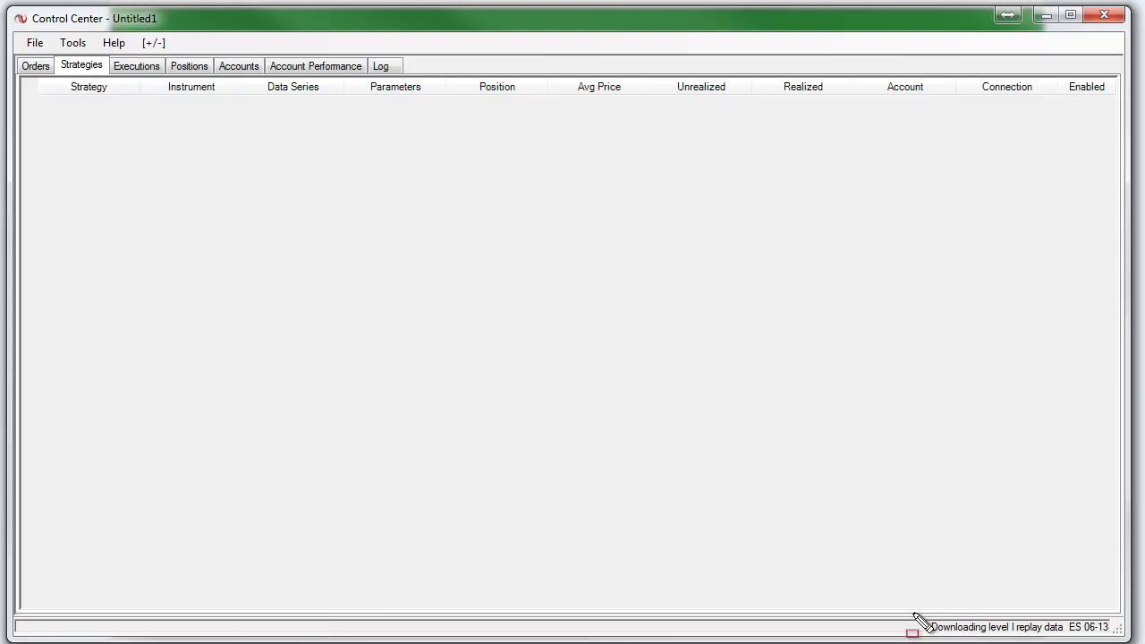
# Step: Wait for the ES 06-13 level I replay download to complete
pyautogui.moveTo(911, 600); pyautogui.dragTo(1122, 636)
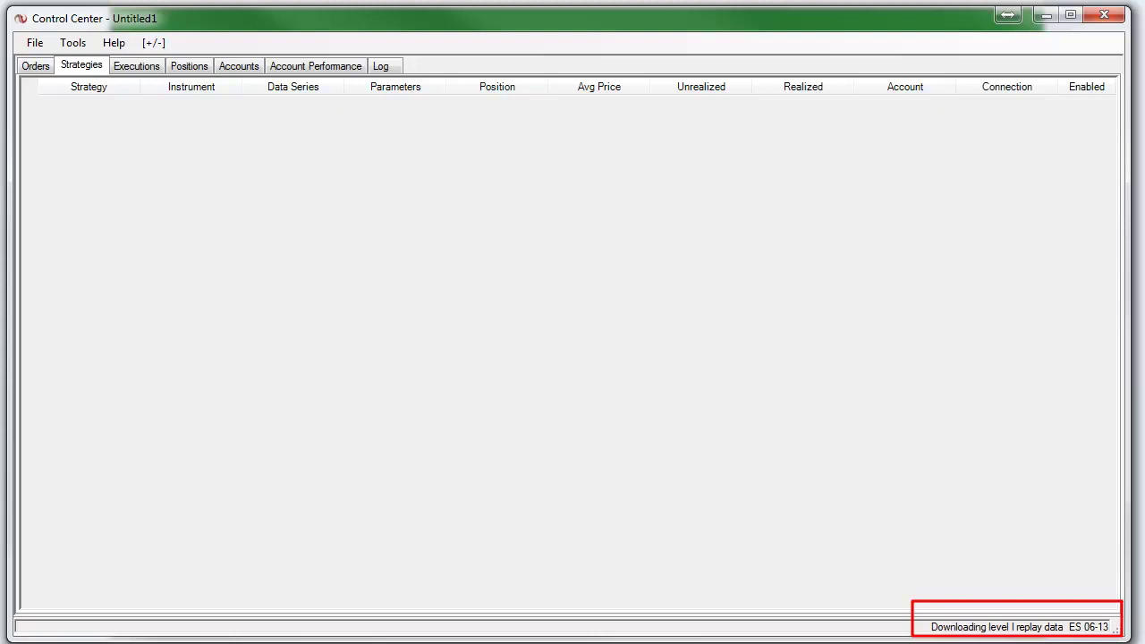
pyautogui.press('Escape')
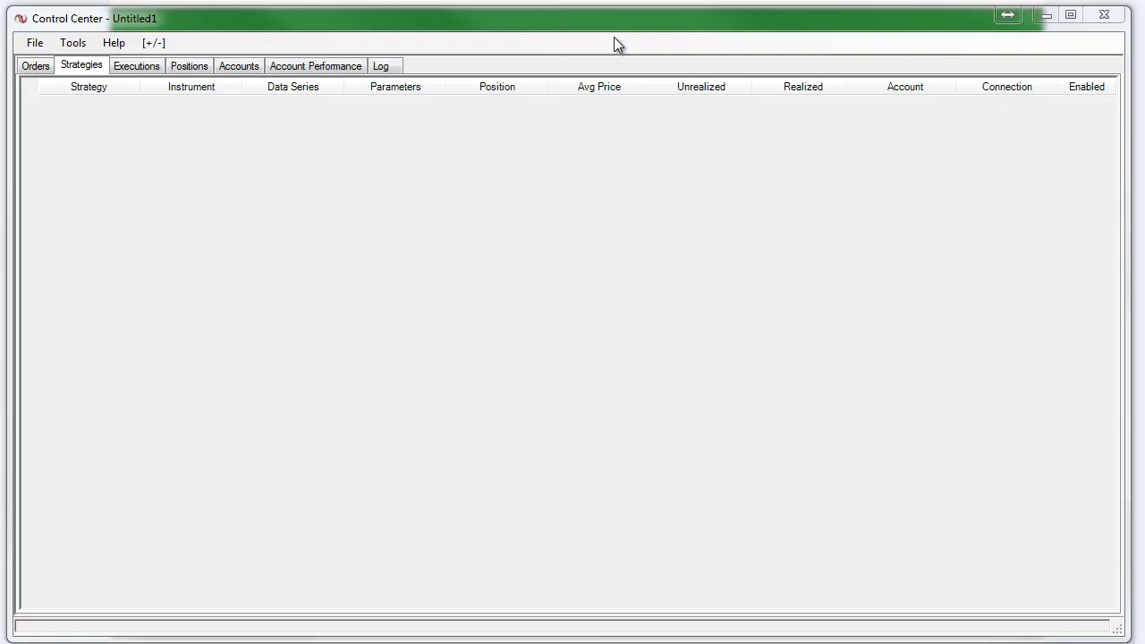
# Step: Connect to the Market Replay feed
pyautogui.click(40, 47)
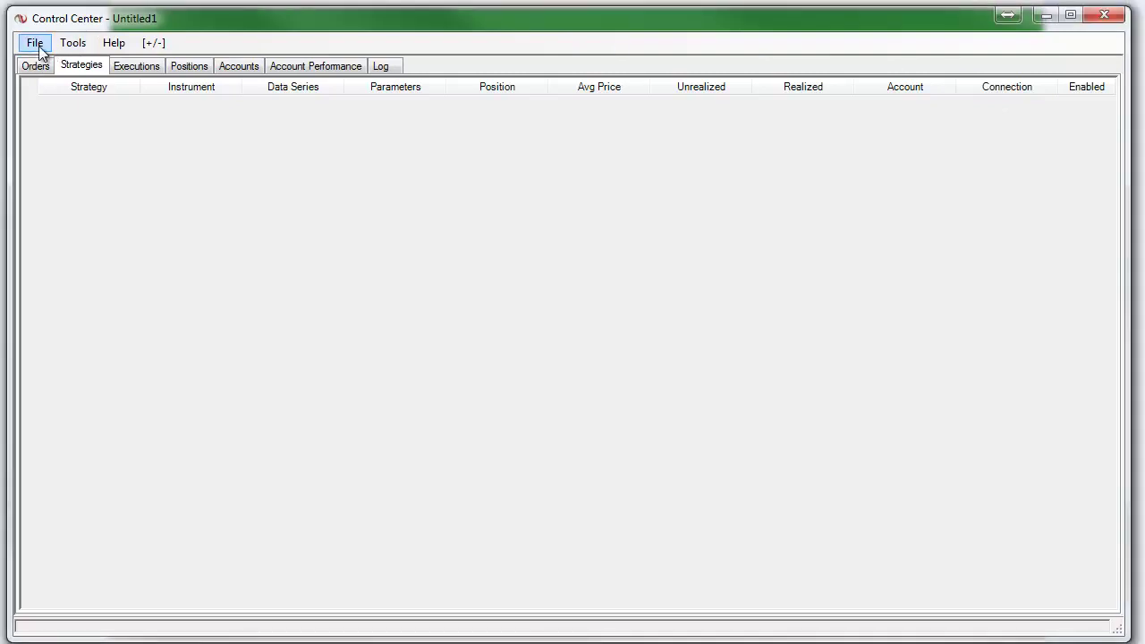
pyautogui.moveTo(139, 111)
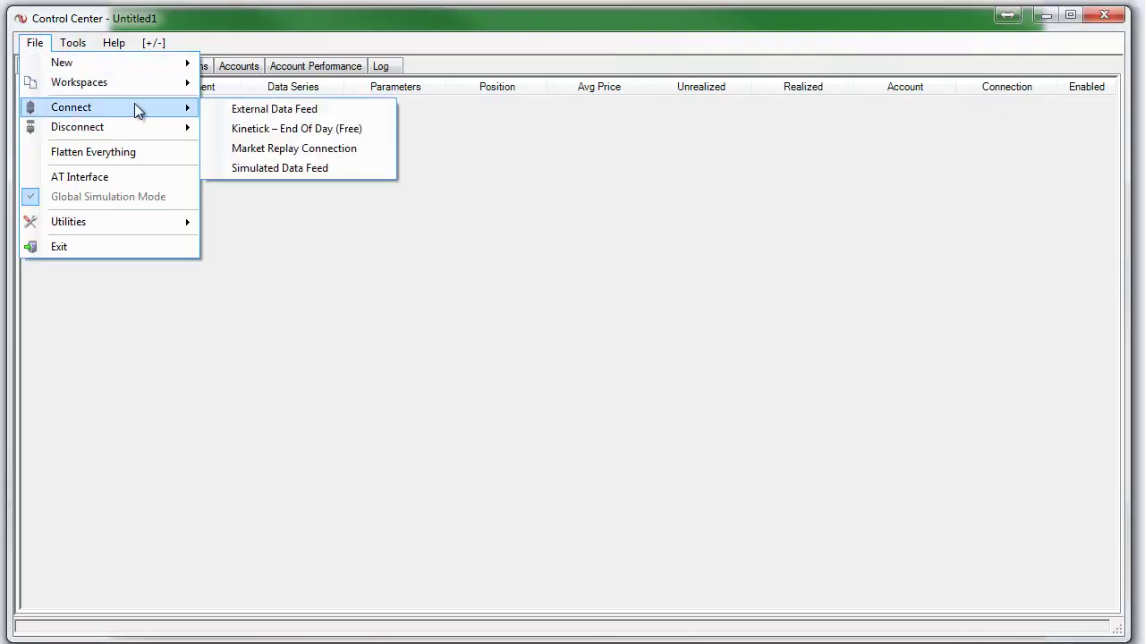
pyautogui.click(376, 150)
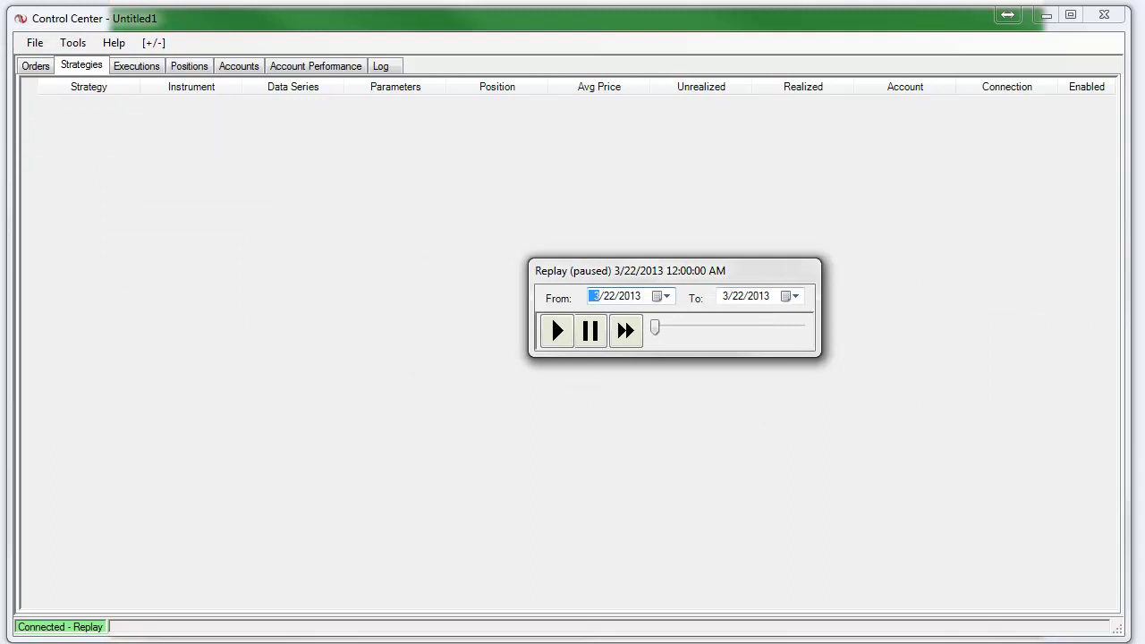
# Step: Set the replay end date to 3/29/2013, keeping the start at 3/22/2013
pyautogui.click(794, 296)
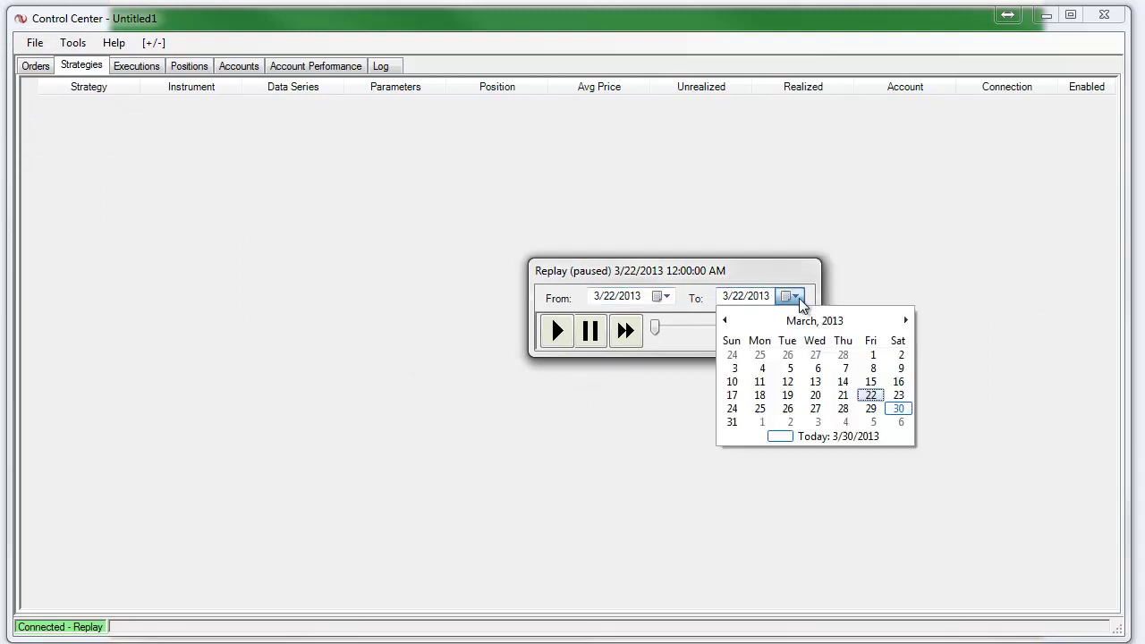
pyautogui.click(873, 410)
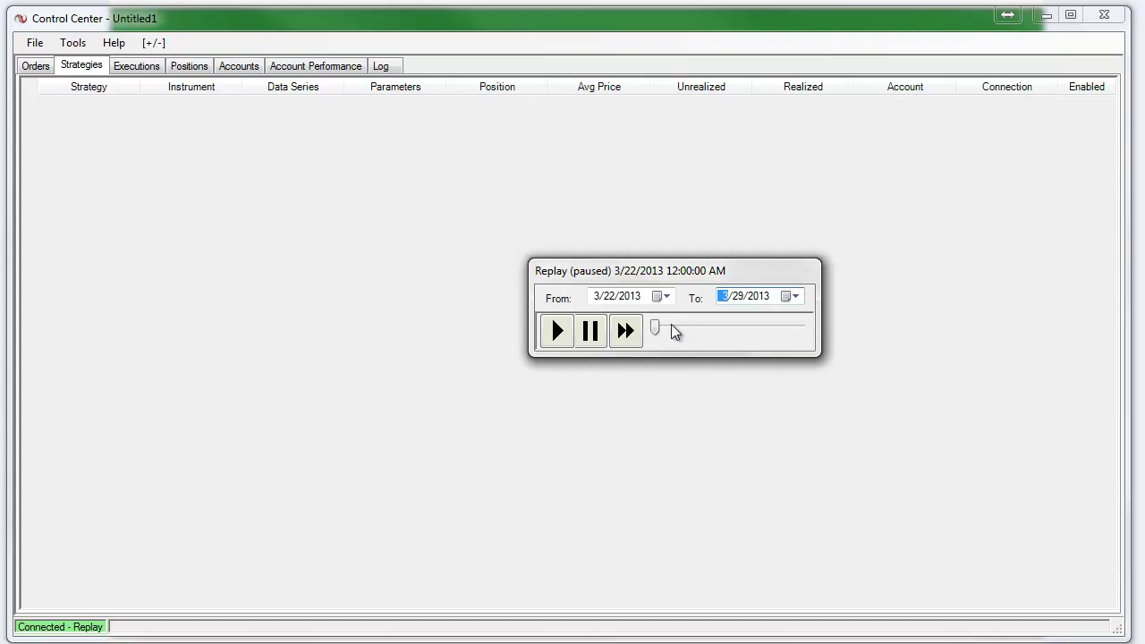
pyautogui.moveTo(579, 287)
pyautogui.mouseDown()
pyautogui.moveTo(681, 305)
pyautogui.moveTo(816, 305)
pyautogui.mouseUp()
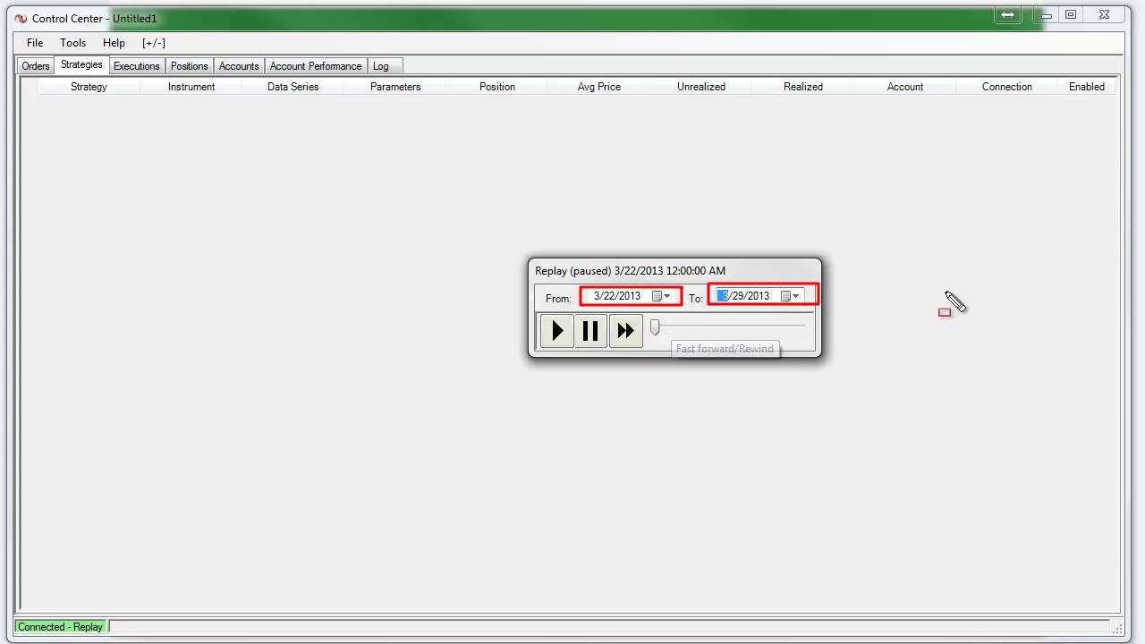
pyautogui.press('Escape')
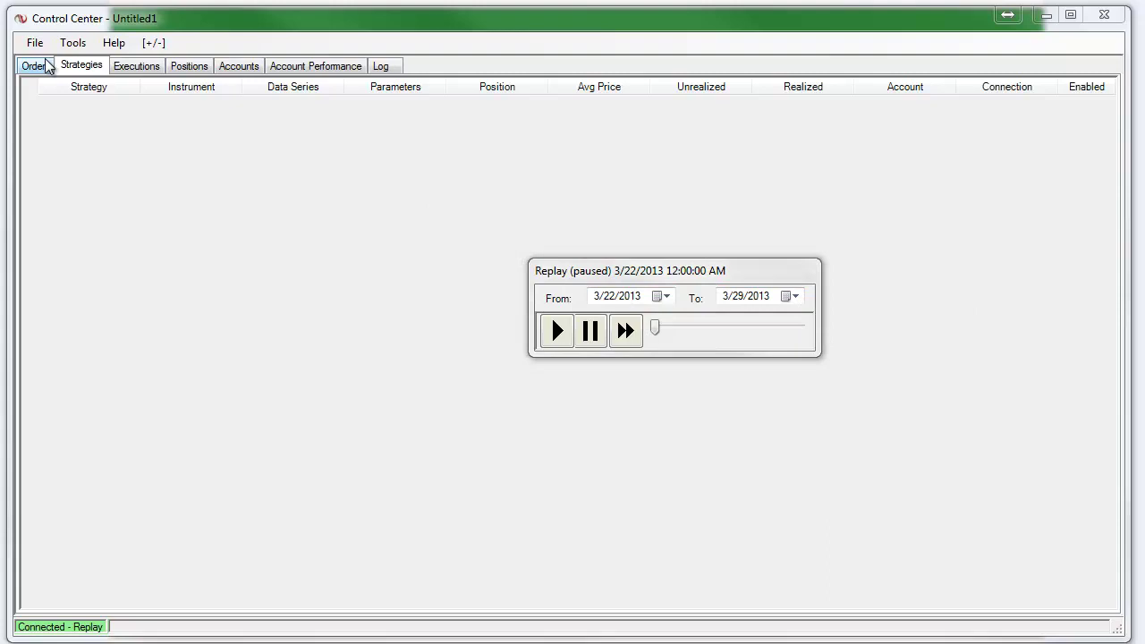
# Step: Start a new chart and add ES 06-13 from the Default instrument list as its data series
pyautogui.hotkey('alt', 'f')
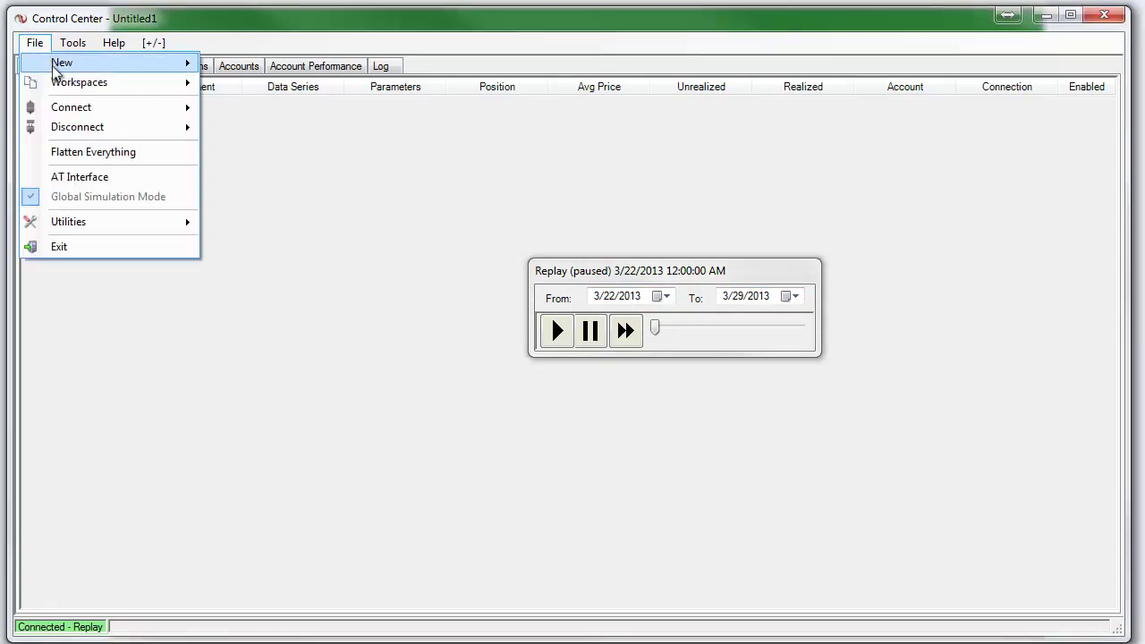
pyautogui.moveTo(67, 75)
pyautogui.click(326, 108)
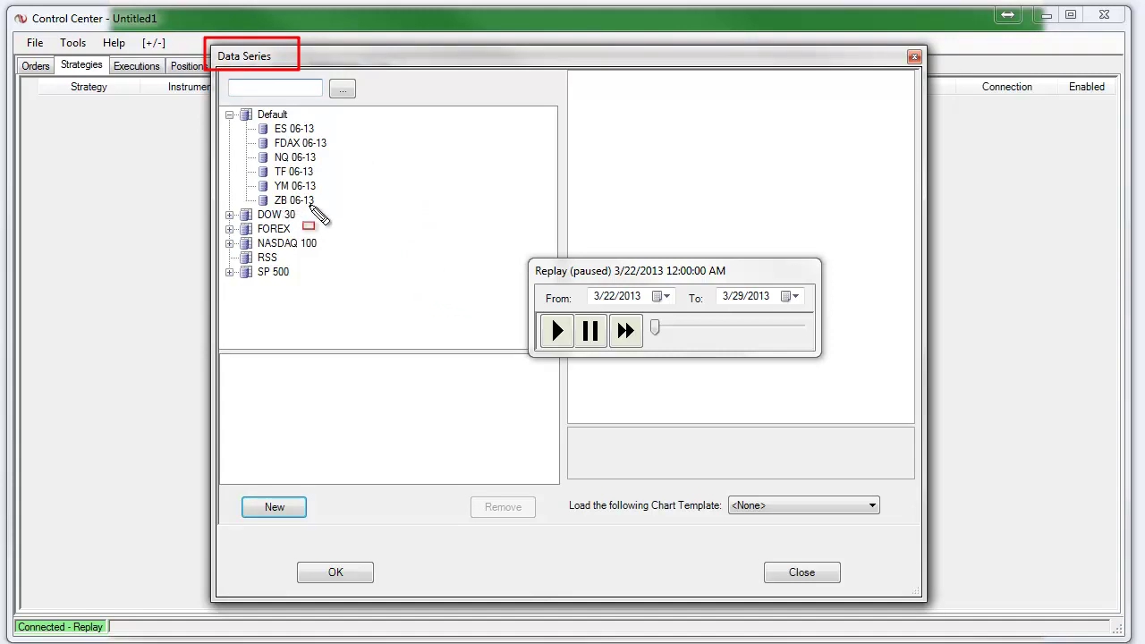
pyautogui.moveTo(222, 217); pyautogui.dragTo(310, 239)
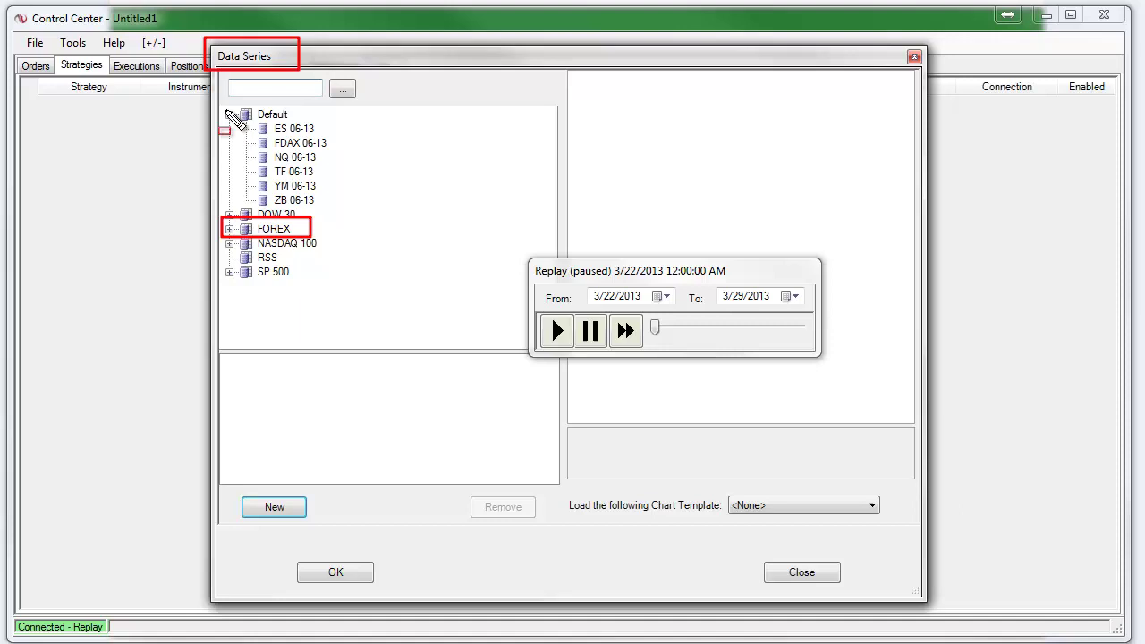
pyautogui.moveTo(224, 103)
pyautogui.mouseDown()
pyautogui.moveTo(269, 126)
pyautogui.moveTo(344, 216)
pyautogui.moveTo(365, 213)
pyautogui.mouseUp()
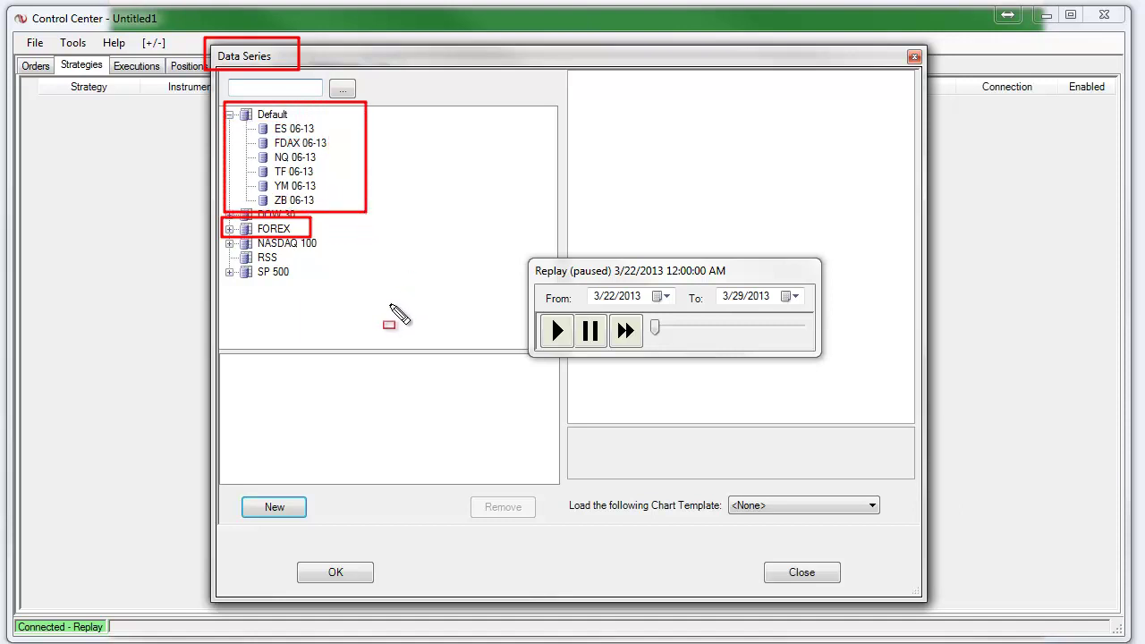
pyautogui.press('Escape')
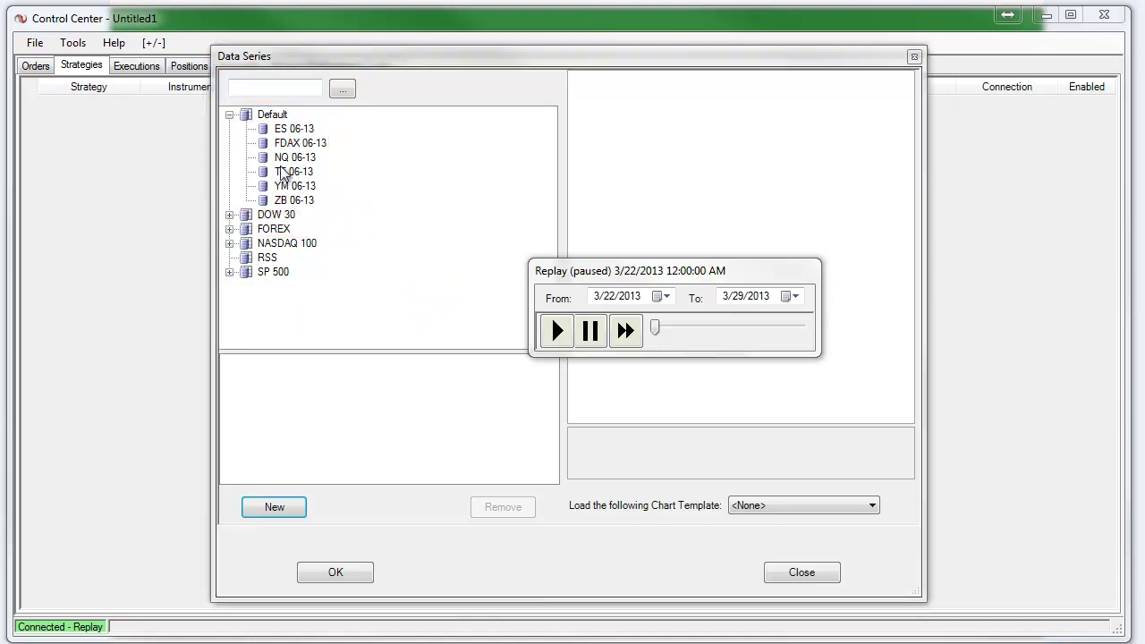
pyautogui.click(287, 140)
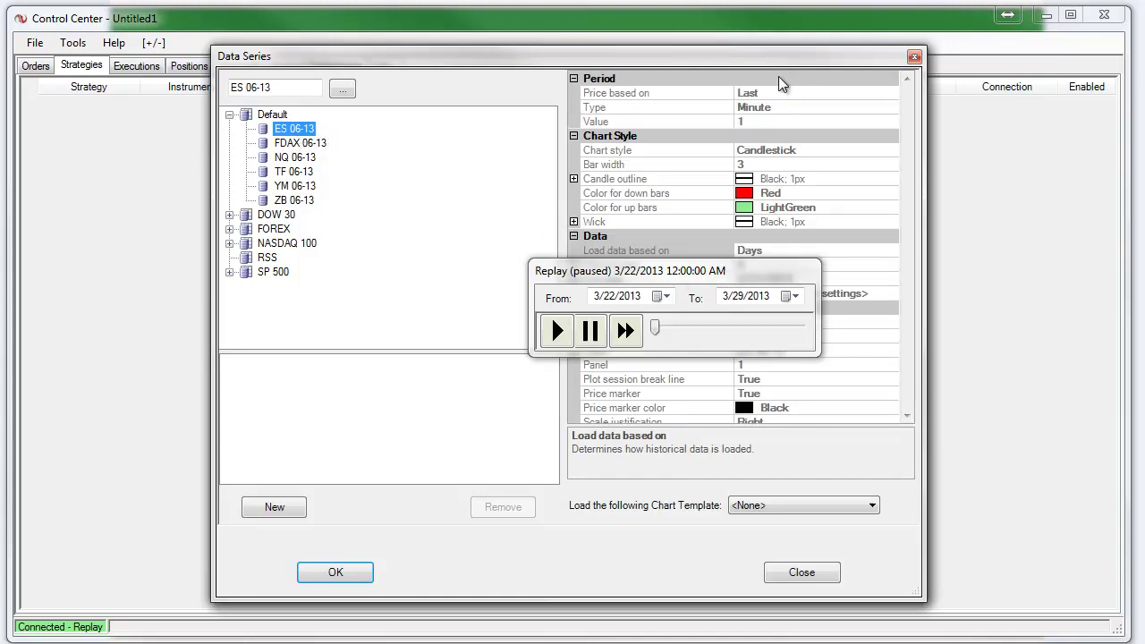
pyautogui.moveTo(784, 56); pyautogui.dragTo(790, 34)
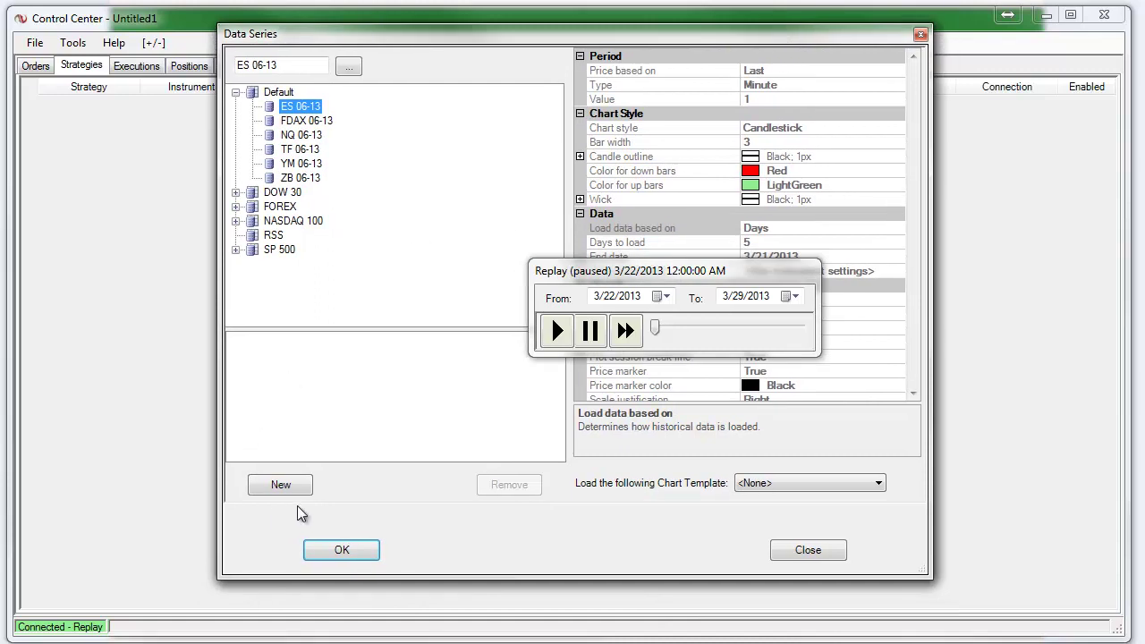
pyautogui.click(281, 485)
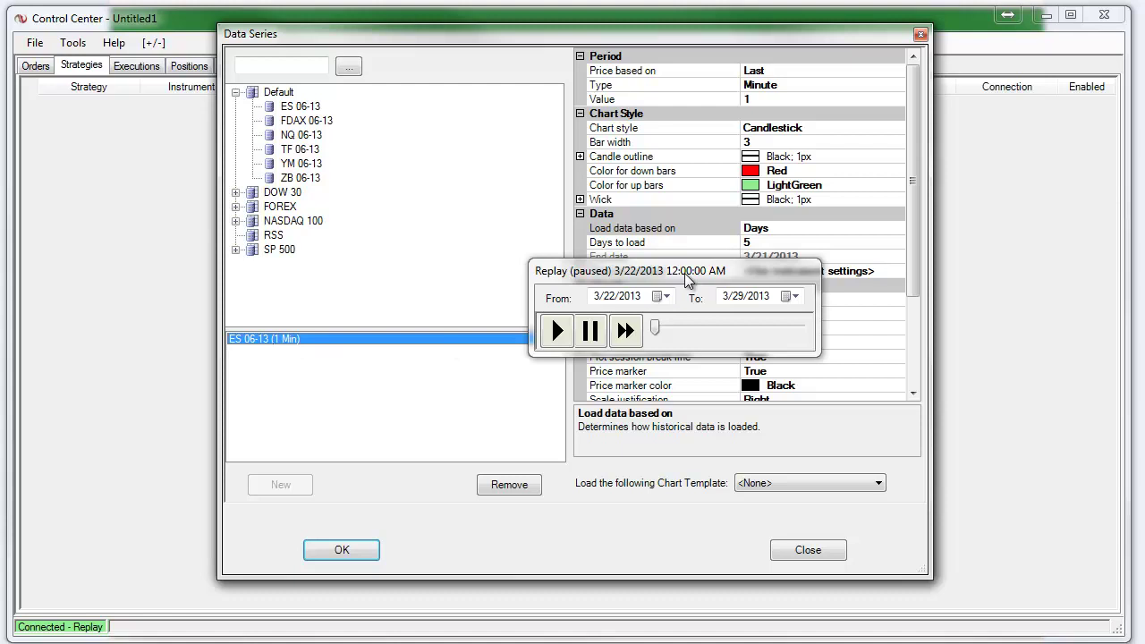
# Step: Set the data series period type to Day, loading 365 days
pyautogui.click(771, 100)
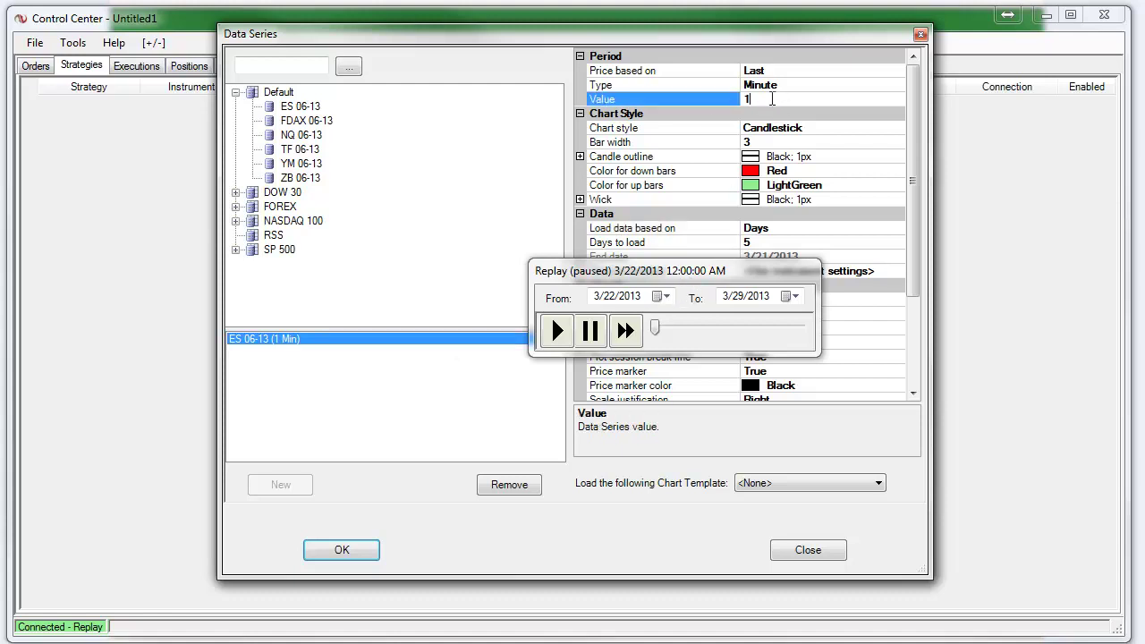
pyautogui.click(778, 85)
pyautogui.click(897, 85)
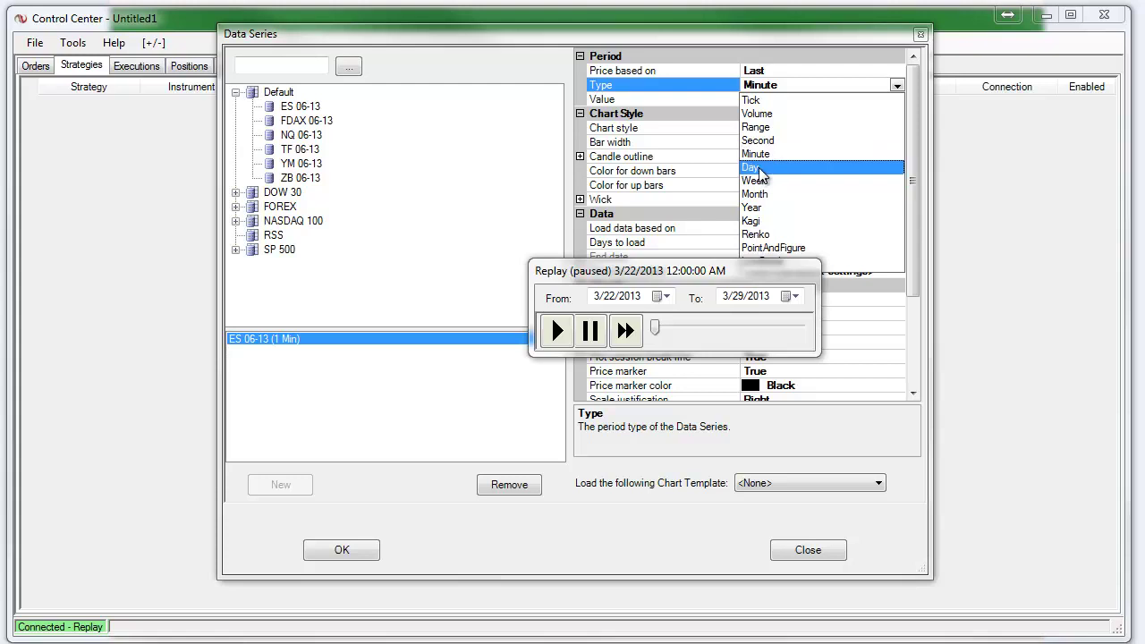
pyautogui.click(769, 168)
pyautogui.click(787, 102)
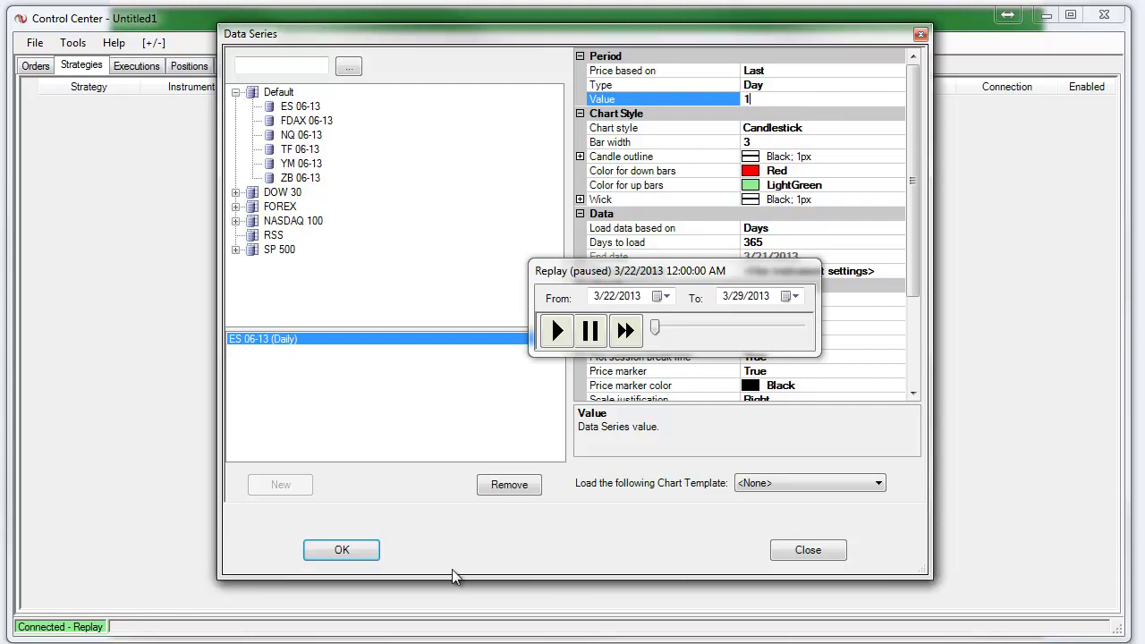
# Step: Open the ES 06-13 Daily chart, keep the Daily interval, and advance replay to 5:36:32 AM
pyautogui.click(333, 548)
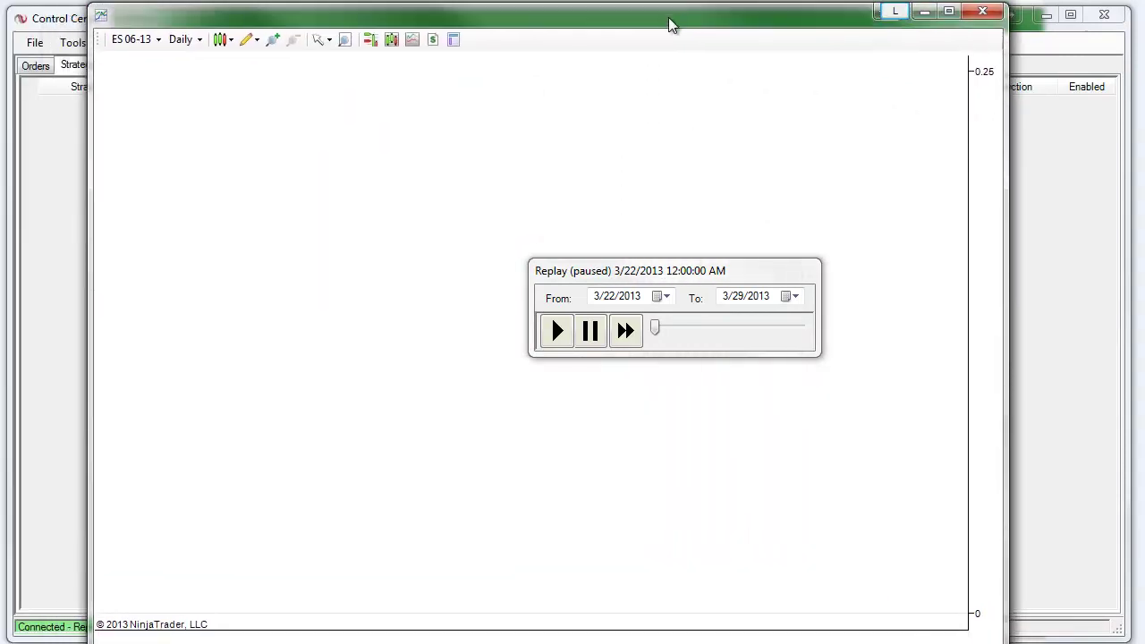
pyautogui.click(199, 41)
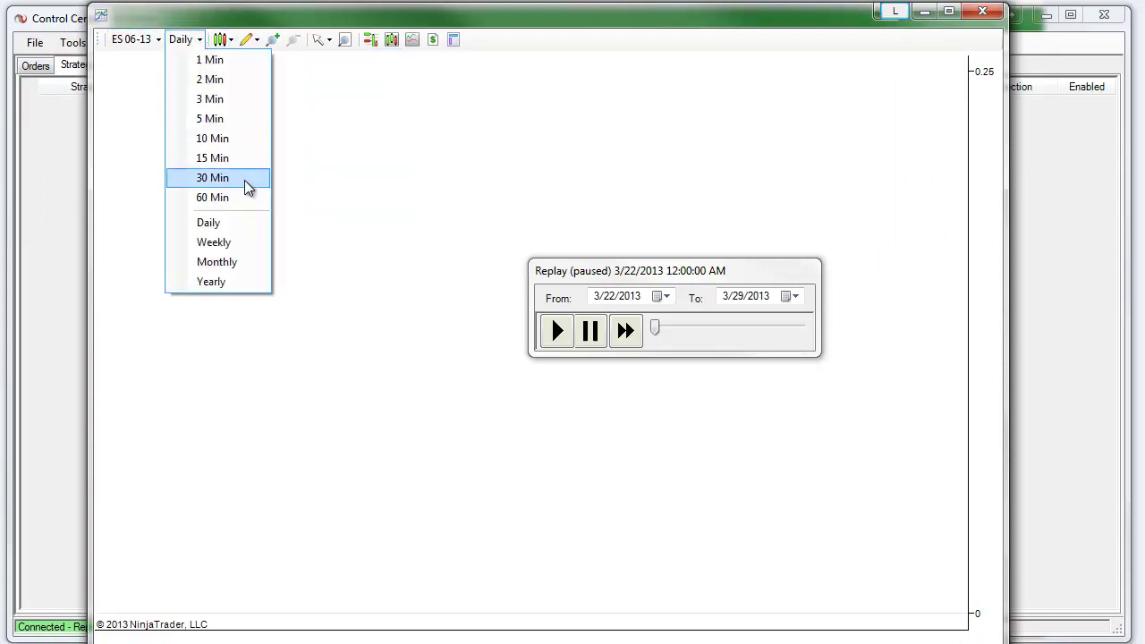
pyautogui.click(222, 226)
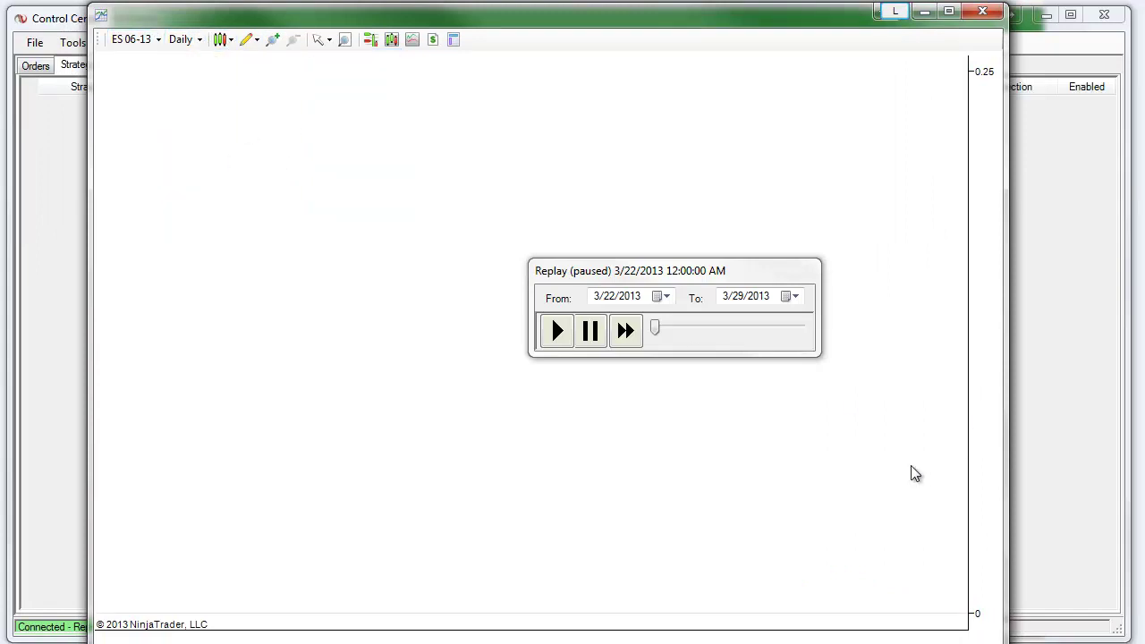
pyautogui.moveTo(656, 328); pyautogui.dragTo(702, 338)
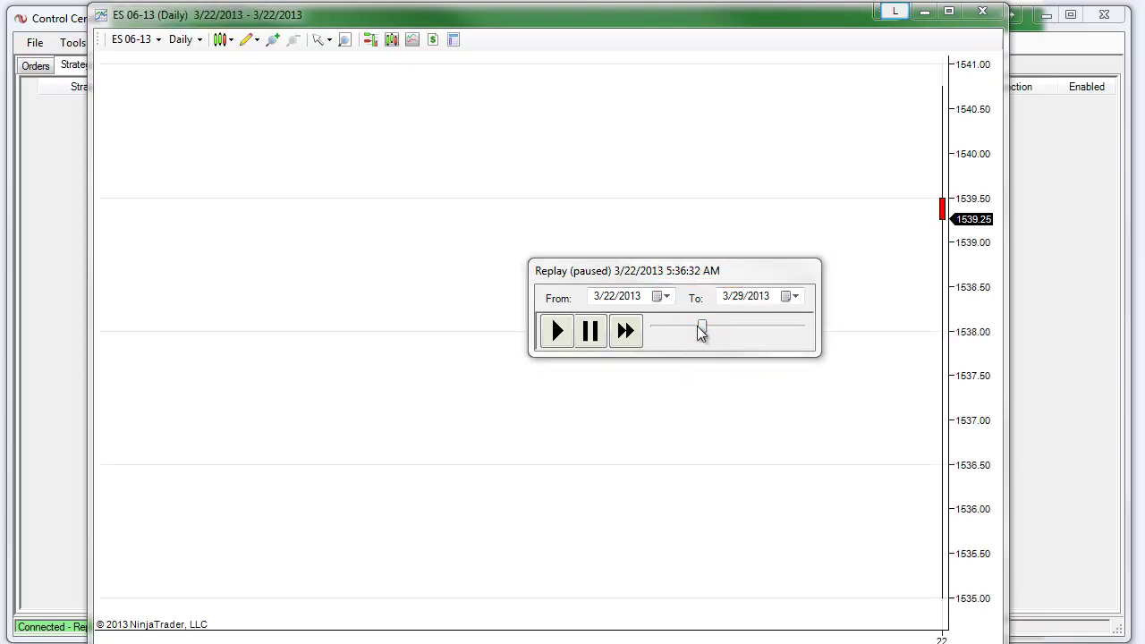
# Step: Switch the ES 06-13 chart to 5 Min bars and replay to 3:48:35 AM on 3/22/2013
pyautogui.moveTo(702, 331); pyautogui.dragTo(626, 343)
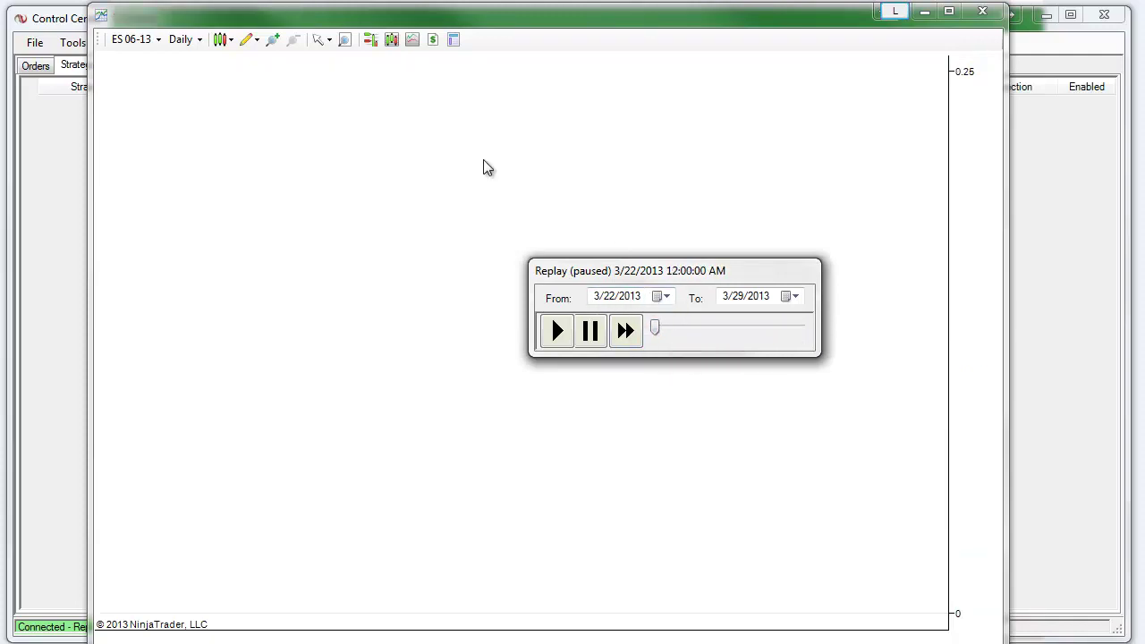
pyautogui.click(183, 39)
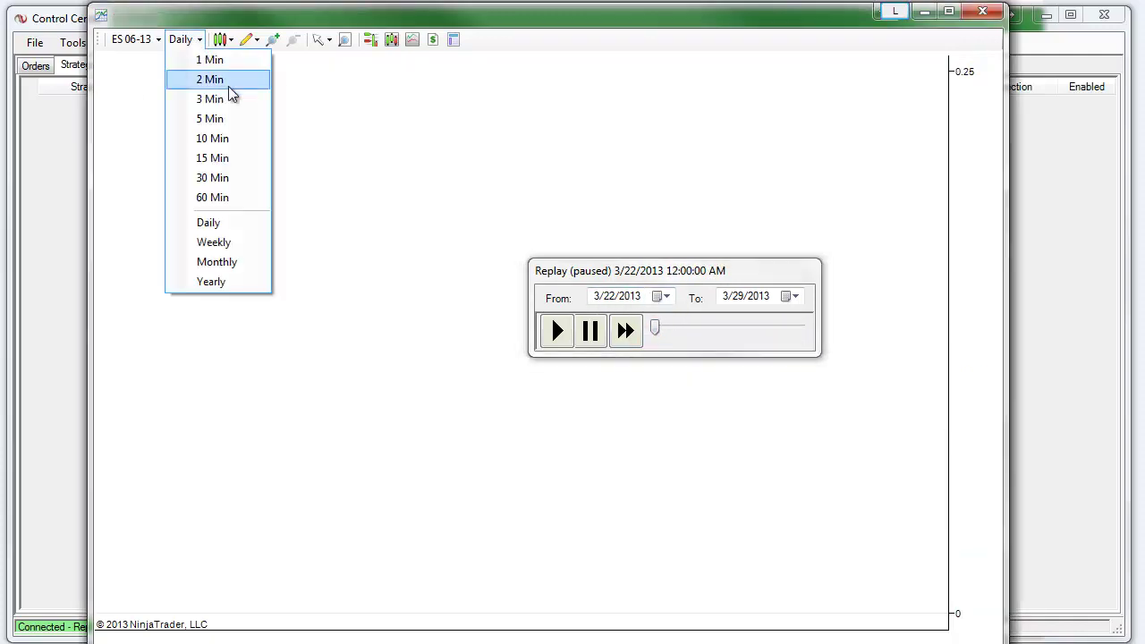
pyautogui.click(245, 120)
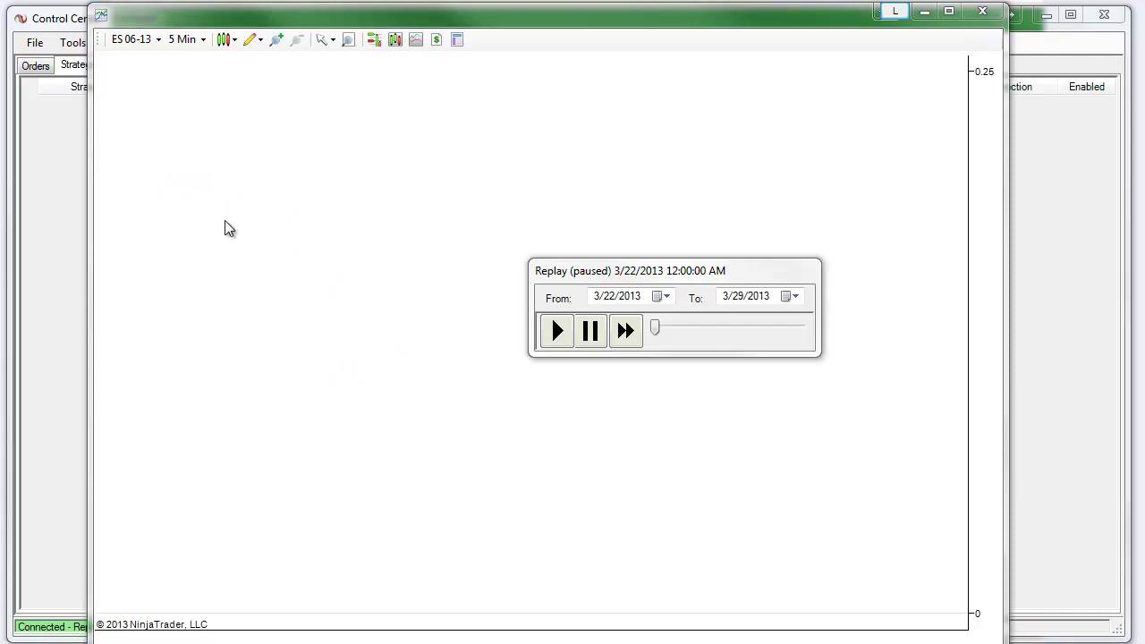
pyautogui.moveTo(656, 329); pyautogui.dragTo(779, 330)
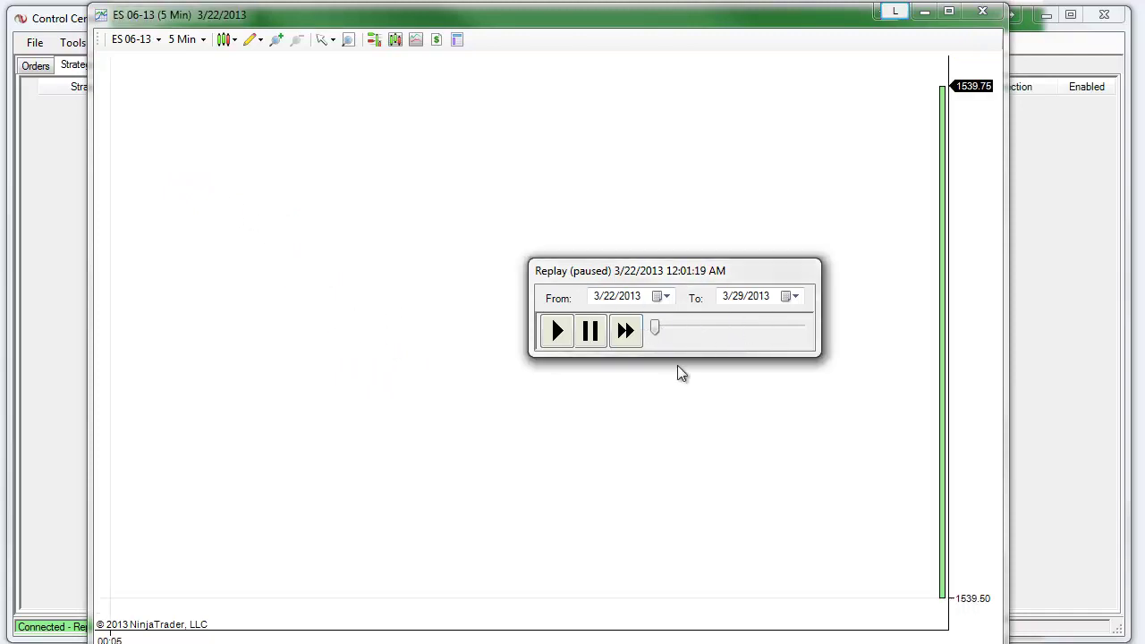
pyautogui.moveTo(666, 334)
pyautogui.mouseDown()
pyautogui.moveTo(703, 329)
pyautogui.moveTo(685, 330)
pyautogui.mouseUp()
pyautogui.moveTo(678, 271); pyautogui.dragTo(382, 386)
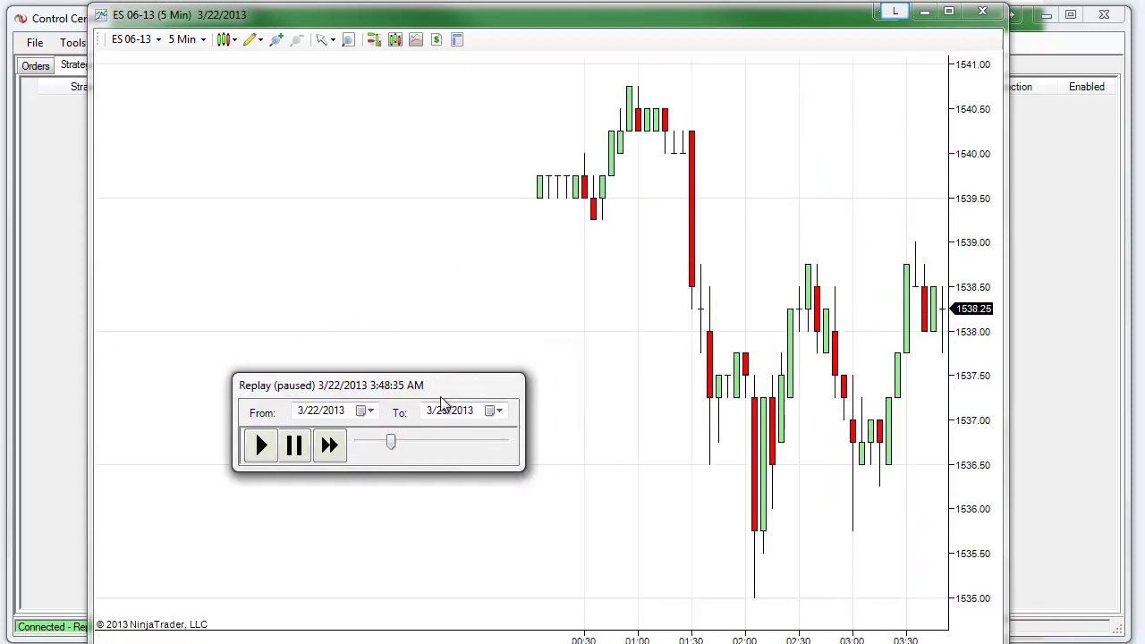
pyautogui.click(904, 247)
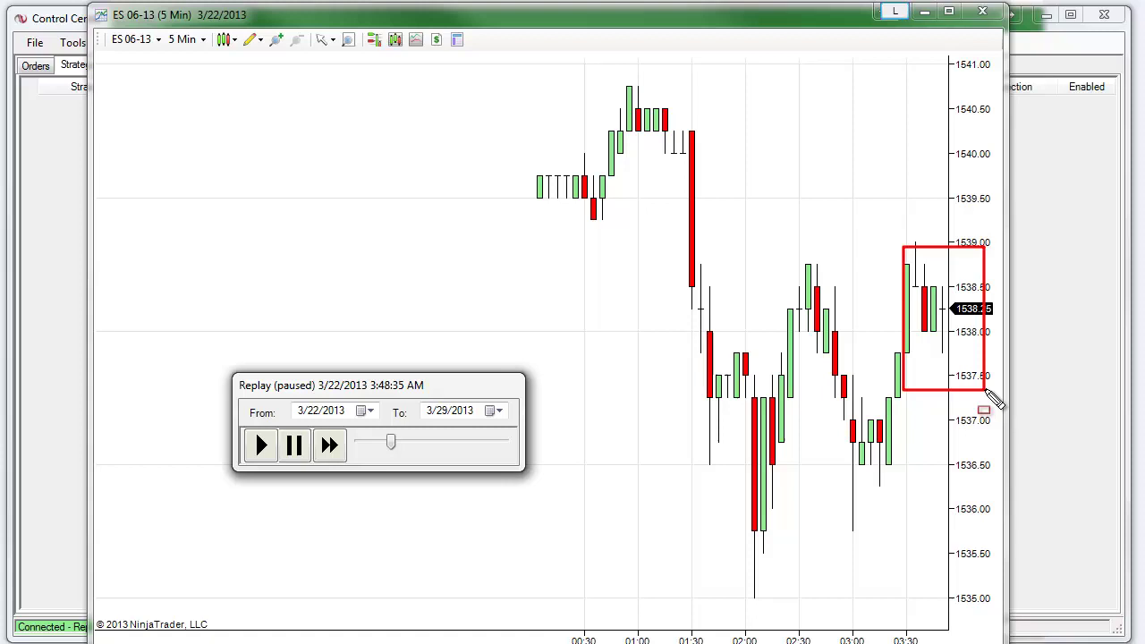
pyautogui.click(984, 391)
pyautogui.click(313, 367)
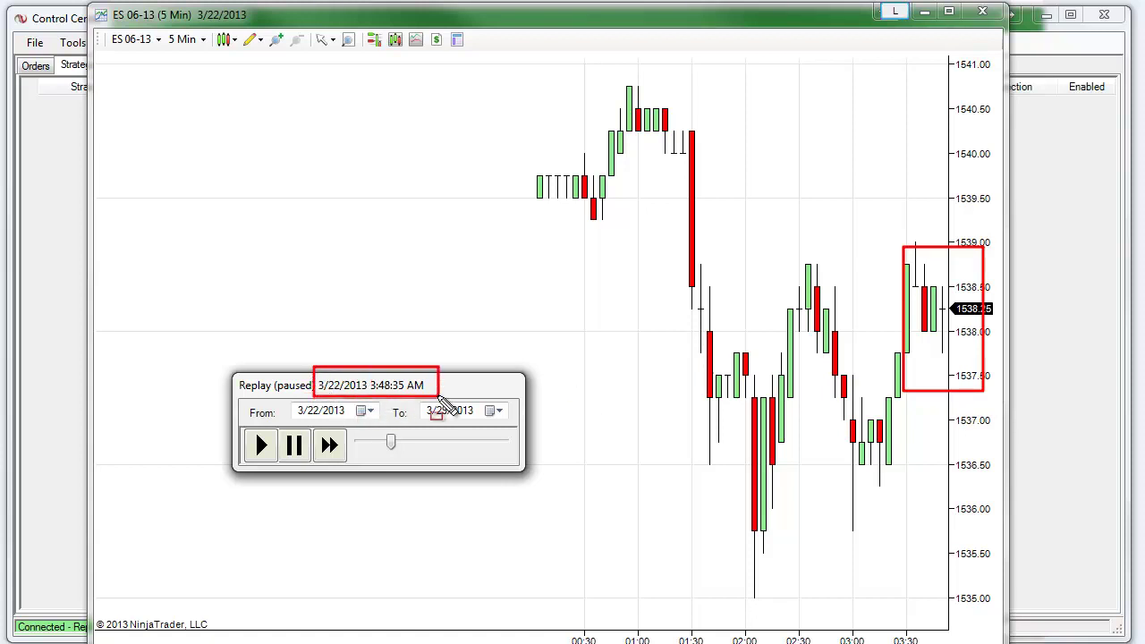
pyautogui.click(438, 394)
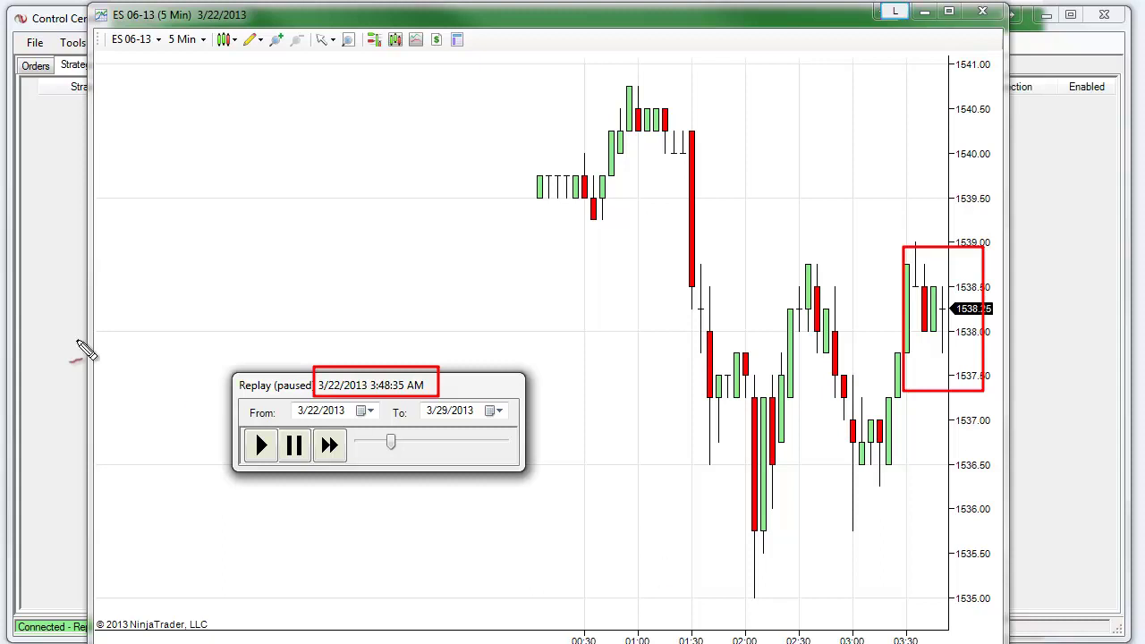
pyautogui.moveTo(143, 211)
pyautogui.mouseDown()
pyautogui.moveTo(214, 262)
pyautogui.moveTo(246, 252)
pyautogui.mouseUp()
pyautogui.moveTo(255, 219)
pyautogui.mouseDown()
pyautogui.moveTo(304, 195)
pyautogui.moveTo(384, 230)
pyautogui.moveTo(435, 203)
pyautogui.moveTo(470, 217)
pyautogui.moveTo(494, 209)
pyautogui.mouseUp()
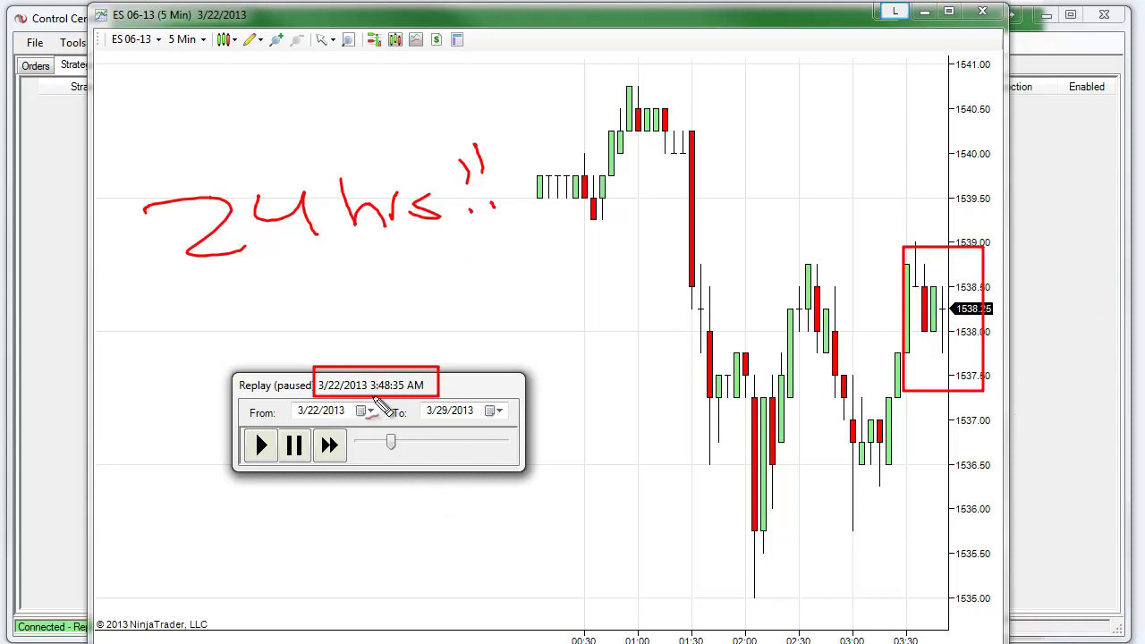
pyautogui.moveTo(375, 395); pyautogui.dragTo(407, 402)
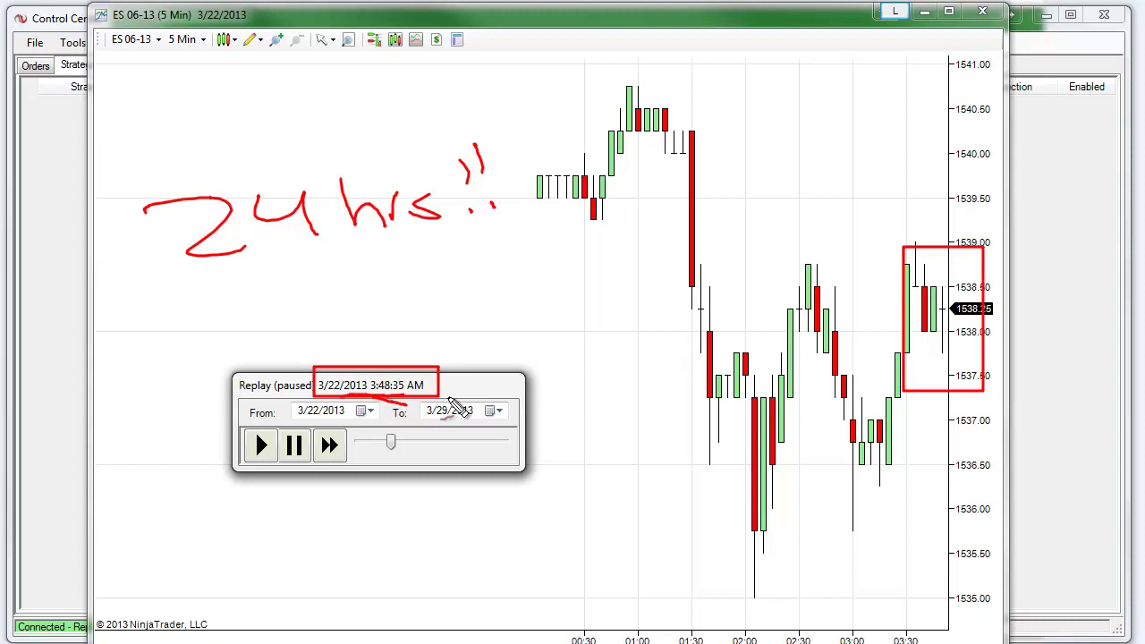
pyautogui.moveTo(457, 373); pyautogui.dragTo(538, 394)
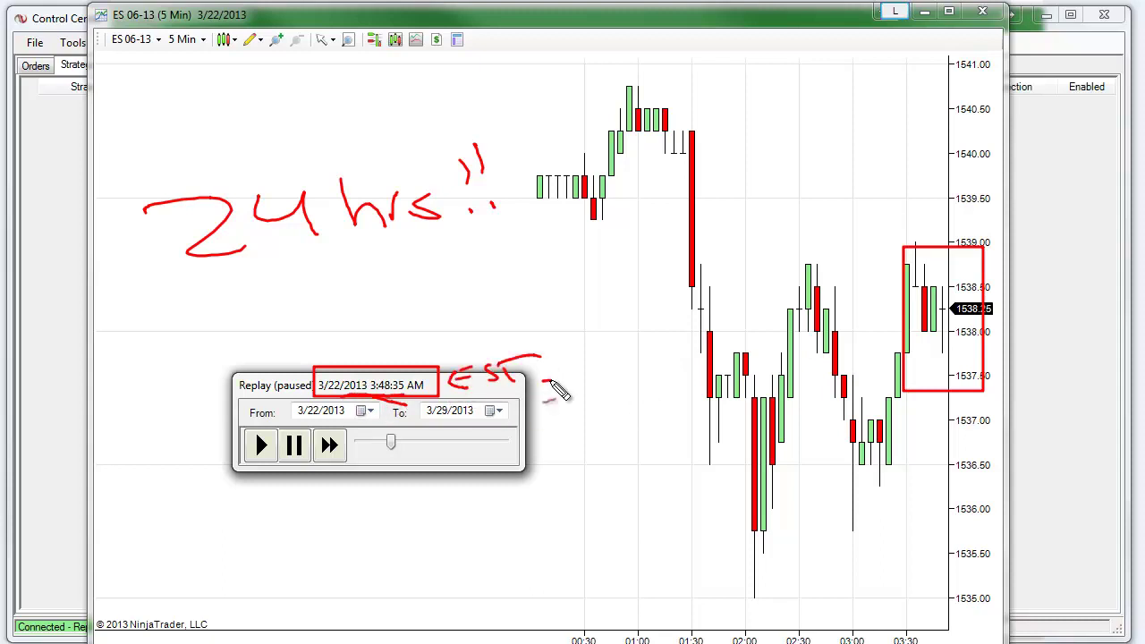
pyautogui.press('Escape')
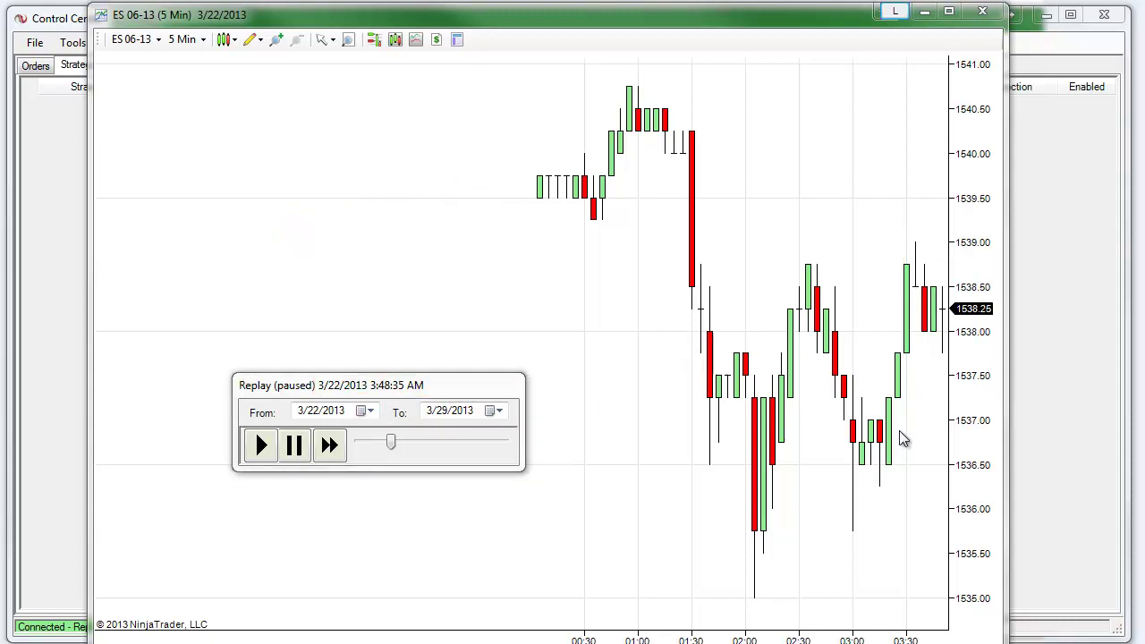
# Step: Show the Chart Trader order entry panel for the Replay101 account beside the chart
pyautogui.click(374, 43)
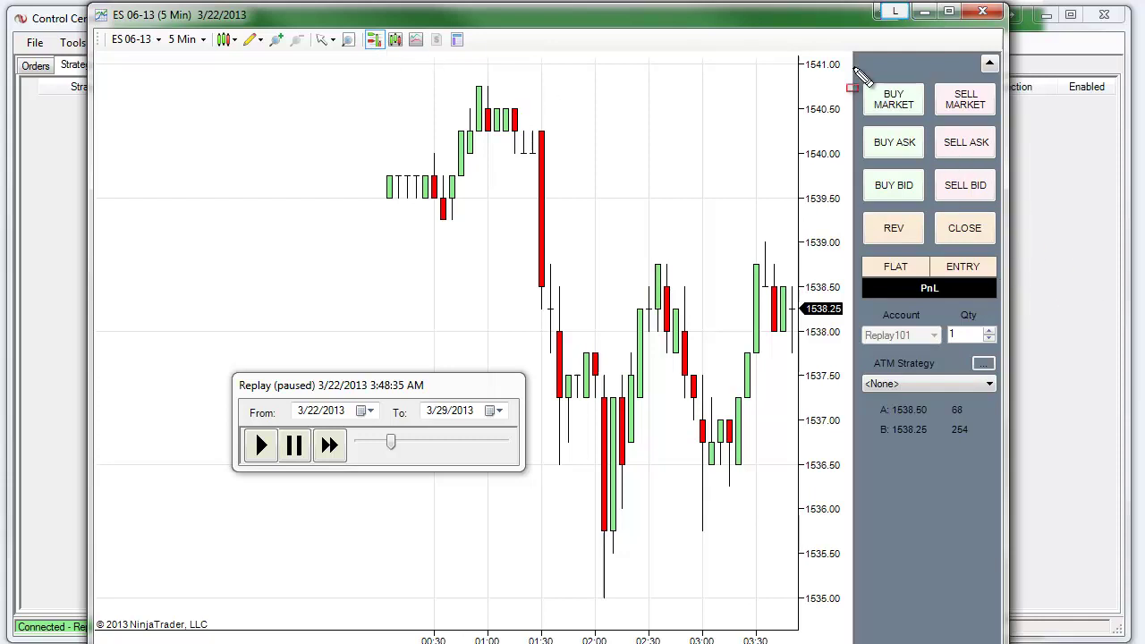
pyautogui.moveTo(855, 53); pyautogui.dragTo(1024, 517)
pyautogui.press('Escape')
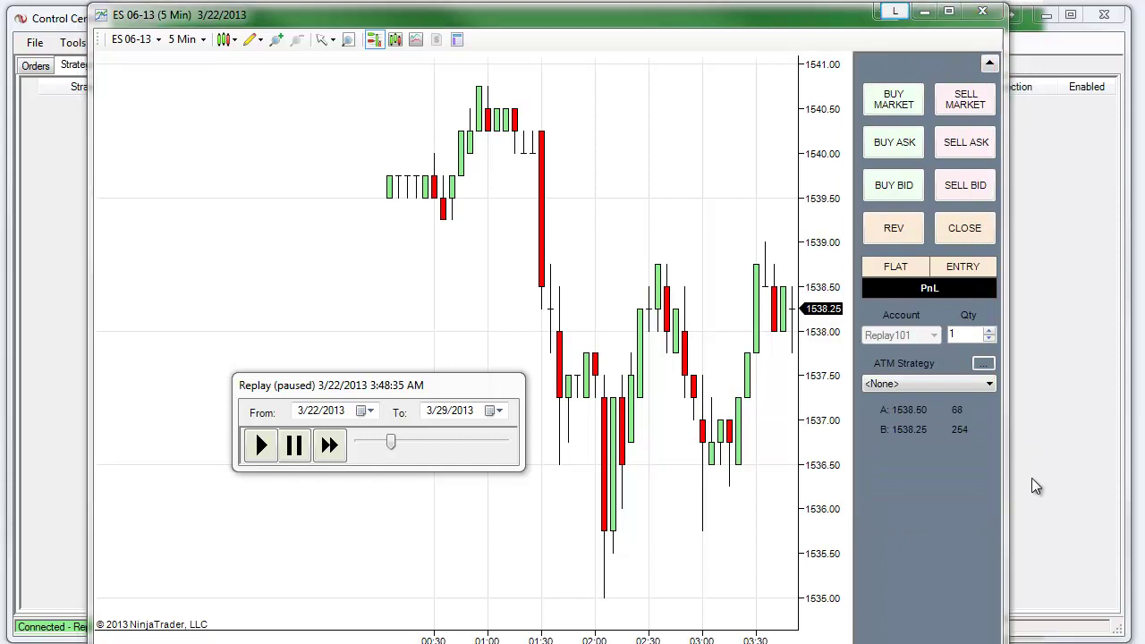
# Step: Widen the chart window and mark the 1539.00 resistance and rising lows
pyautogui.moveTo(1012, 267); pyautogui.dragTo(1139, 275)
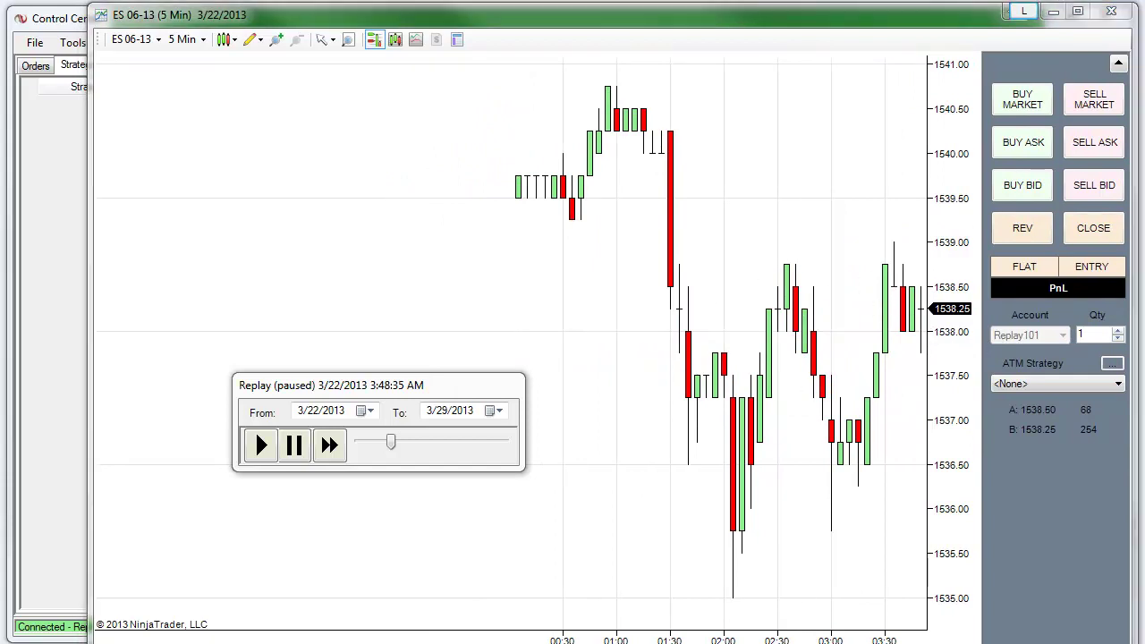
pyautogui.moveTo(662, 256); pyautogui.dragTo(992, 245)
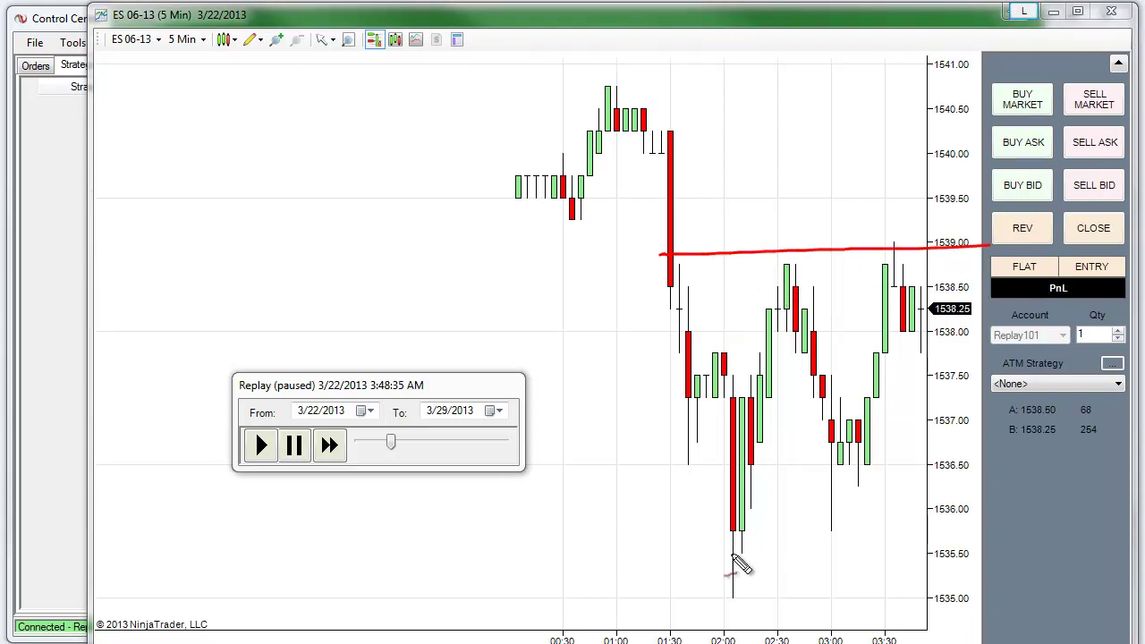
pyautogui.moveTo(733, 555); pyautogui.dragTo(972, 432)
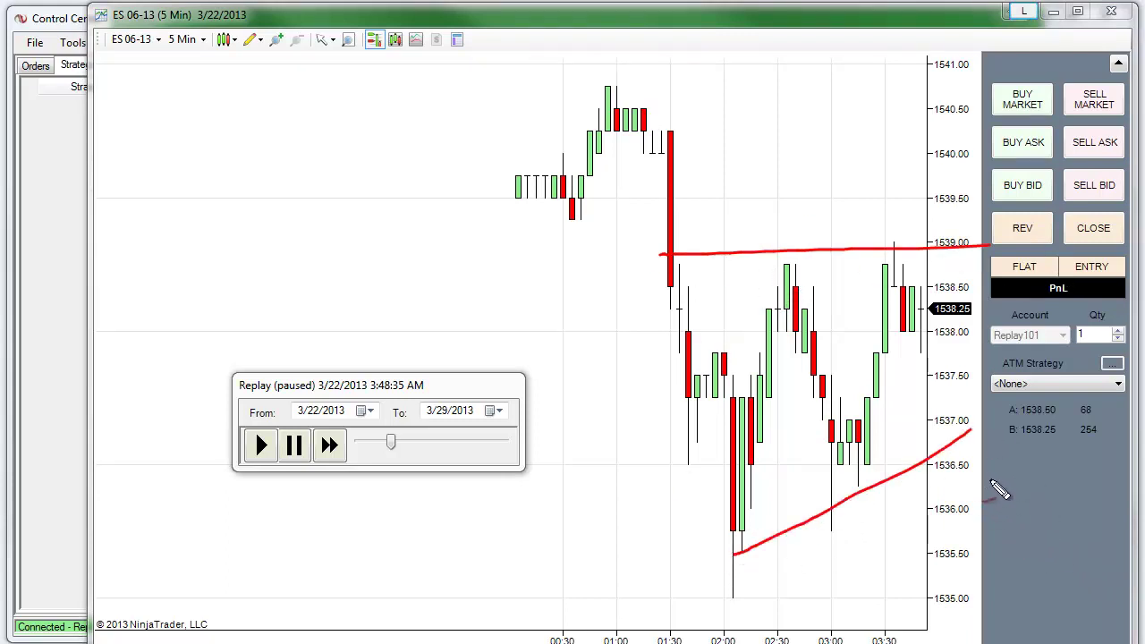
pyautogui.press('Escape')
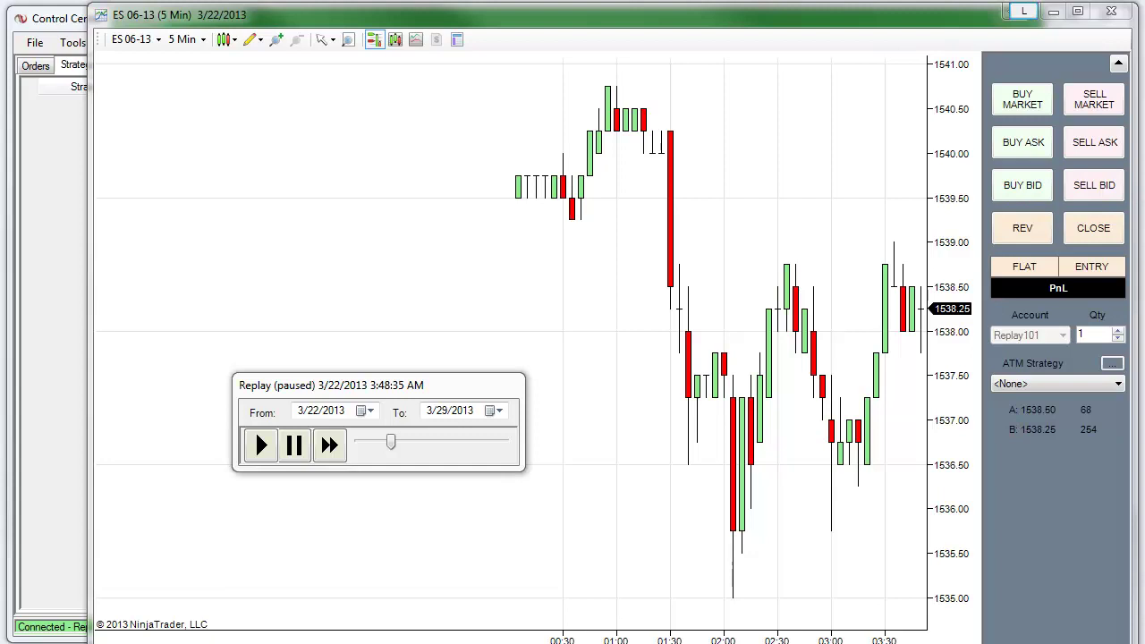
# Step: Sell 1 ES 06-13 contract at market, confirming the order, filled short at 1538.25
pyautogui.click(1094, 100)
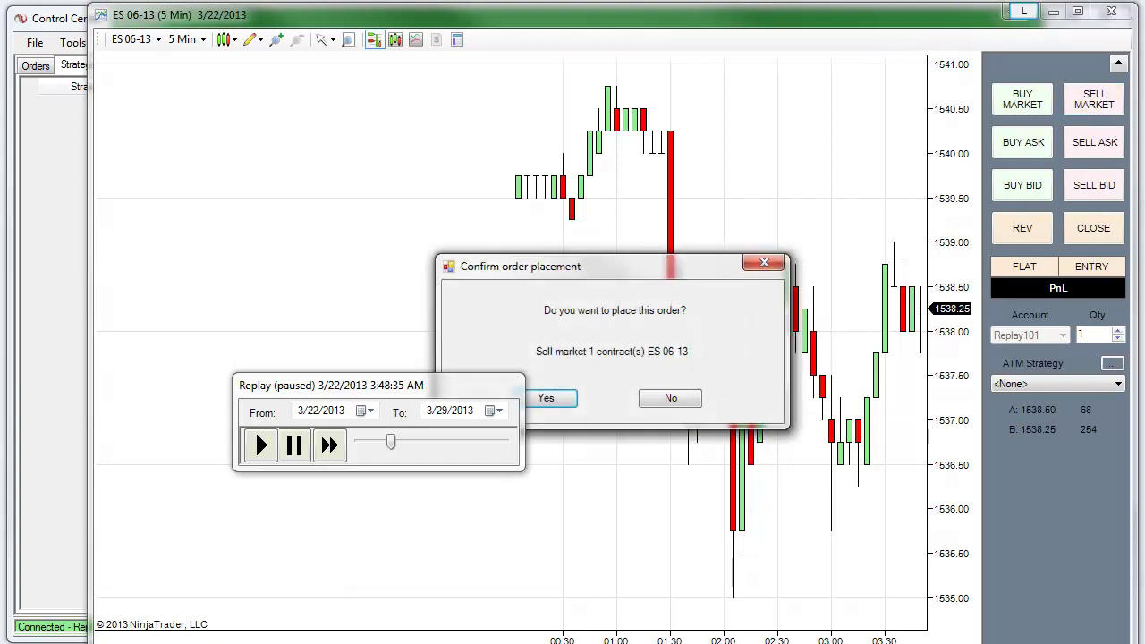
pyautogui.moveTo(703, 267); pyautogui.dragTo(778, 238)
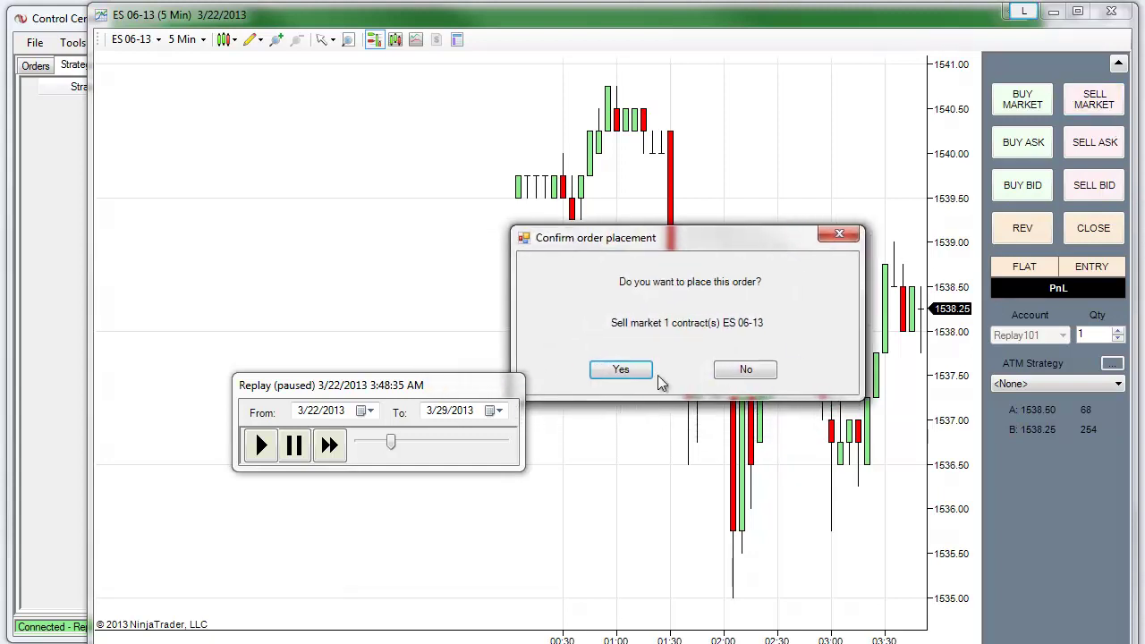
pyautogui.click(619, 370)
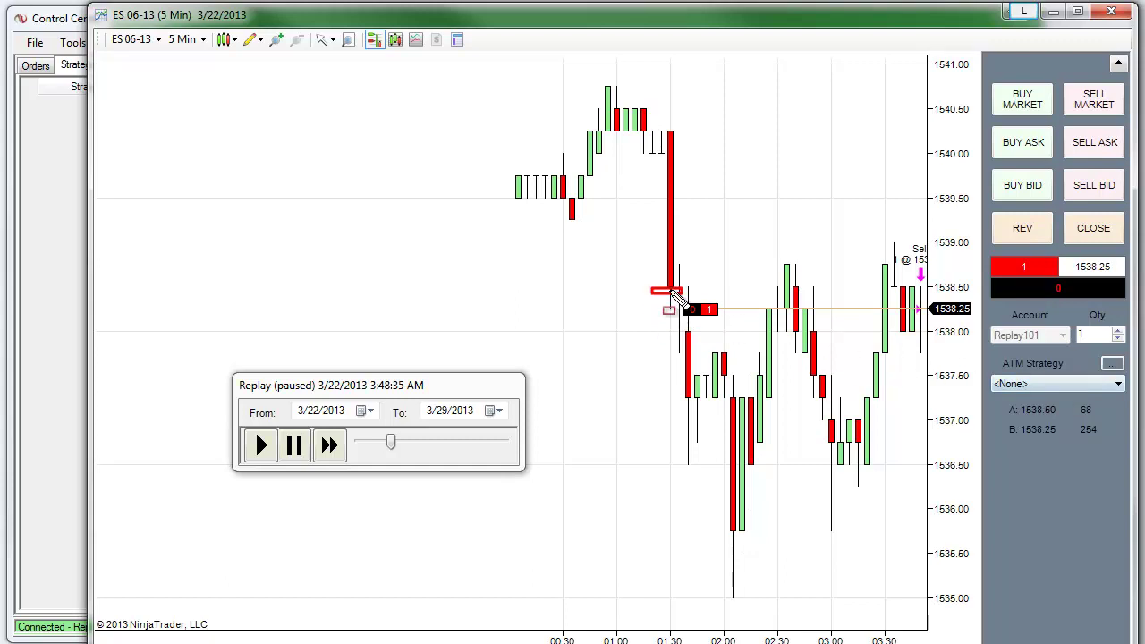
pyautogui.moveTo(651, 288); pyautogui.dragTo(990, 320)
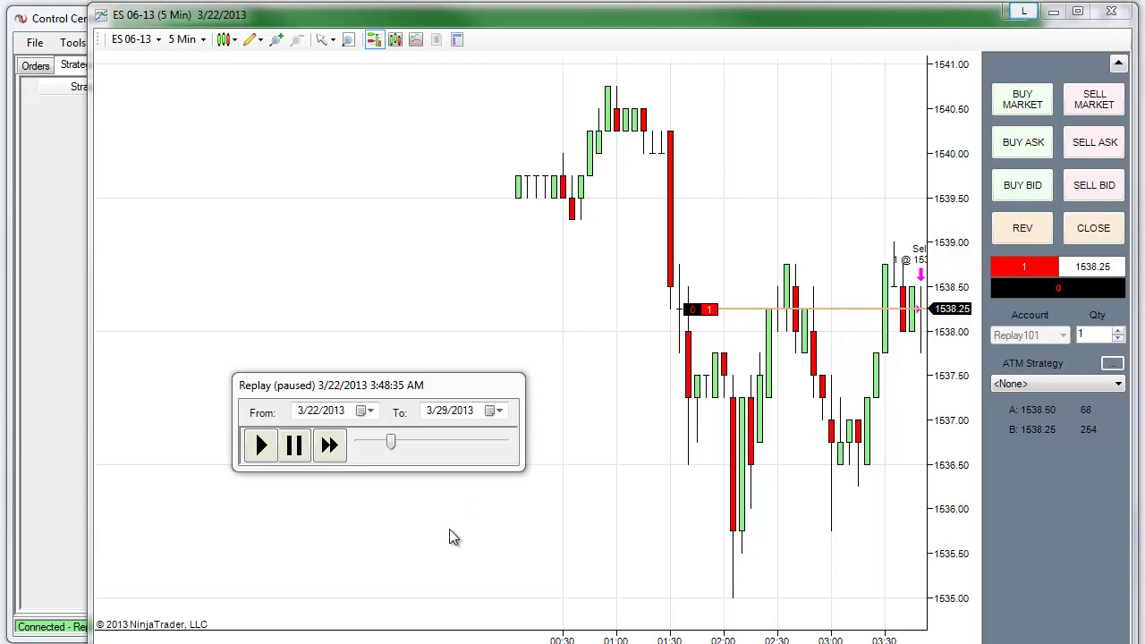
# Step: Start the market replay at 1x and annotate the speed and clock readout
pyautogui.click(260, 445)
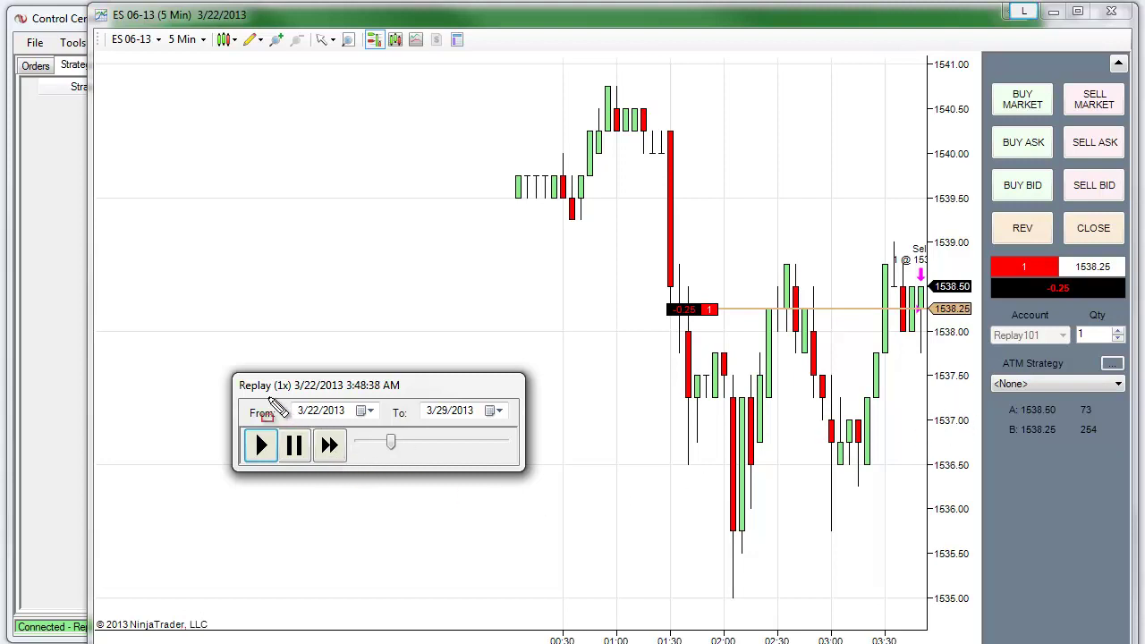
pyautogui.moveTo(226, 370); pyautogui.dragTo(417, 399)
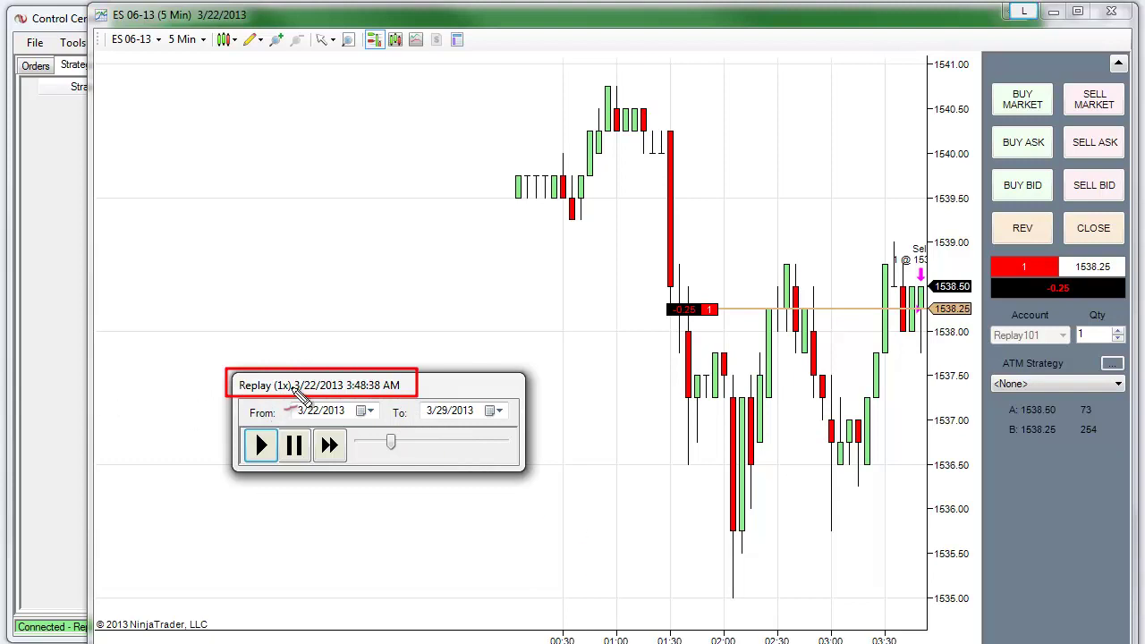
pyautogui.moveTo(272, 328)
pyautogui.mouseDown()
pyautogui.moveTo(276, 346)
pyautogui.moveTo(291, 334)
pyautogui.mouseUp()
pyautogui.moveTo(286, 336); pyautogui.dragTo(313, 341)
pyautogui.moveTo(341, 488); pyautogui.dragTo(352, 486)
pyautogui.moveTo(318, 430)
pyautogui.mouseDown()
pyautogui.moveTo(328, 464)
pyautogui.moveTo(352, 442)
pyautogui.moveTo(324, 428)
pyautogui.mouseUp()
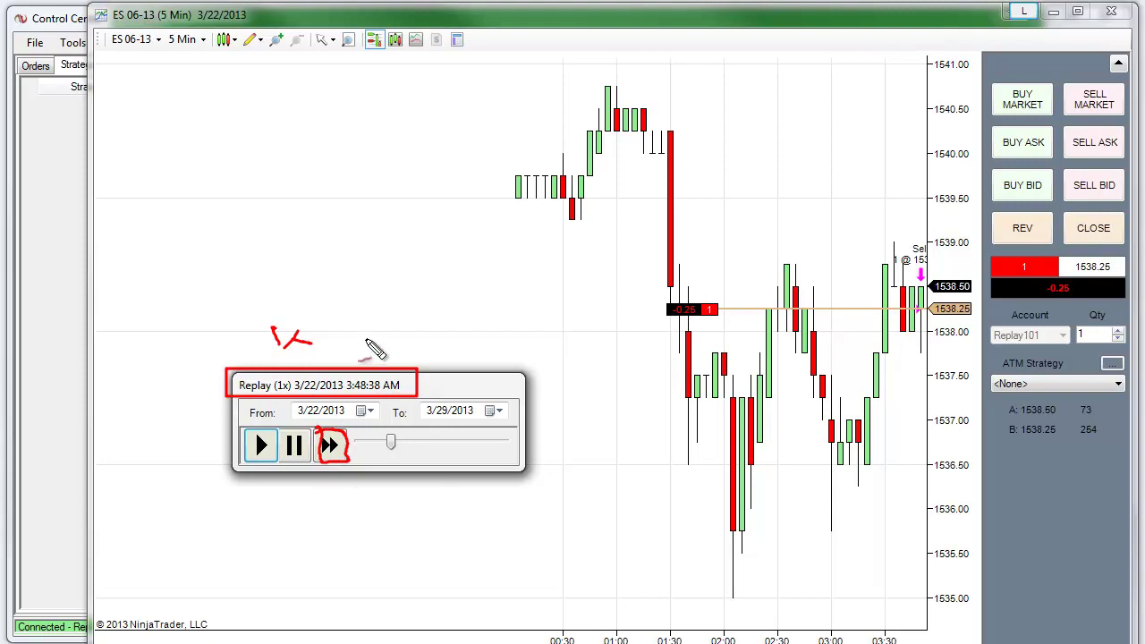
pyautogui.moveTo(369, 344); pyautogui.dragTo(444, 341)
pyautogui.press('Escape')
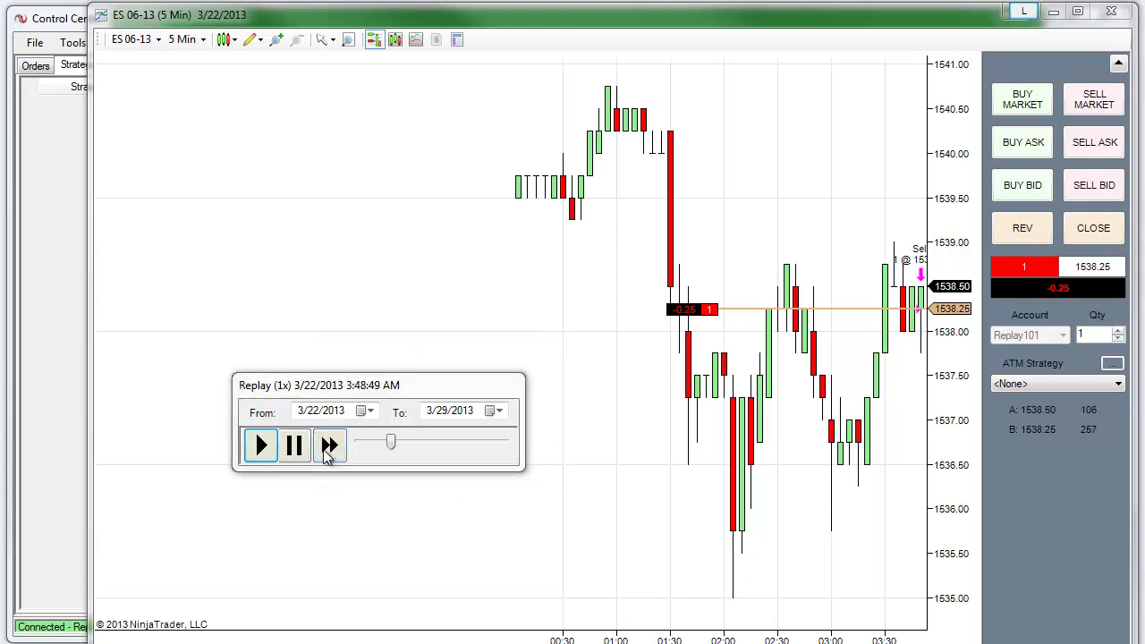
# Step: Raise the replay speed through 8x, 10x and 15x up to 20x
pyautogui.click(333, 453)
pyautogui.click(333, 452)
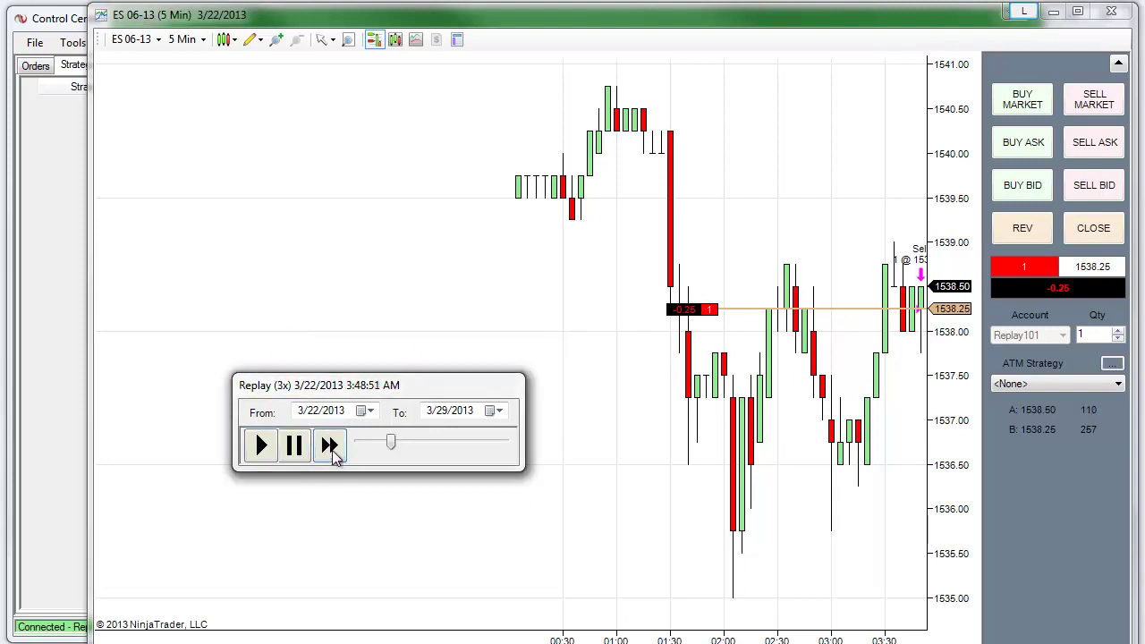
pyautogui.click(335, 455)
pyautogui.click(342, 456)
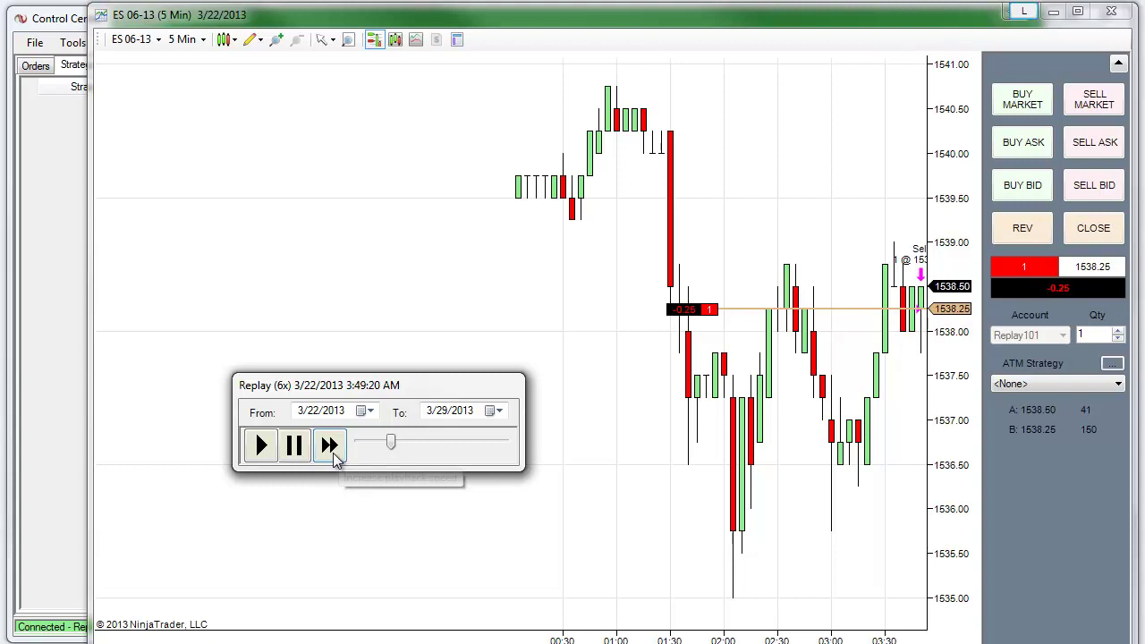
pyautogui.click(338, 452)
pyautogui.click(345, 455)
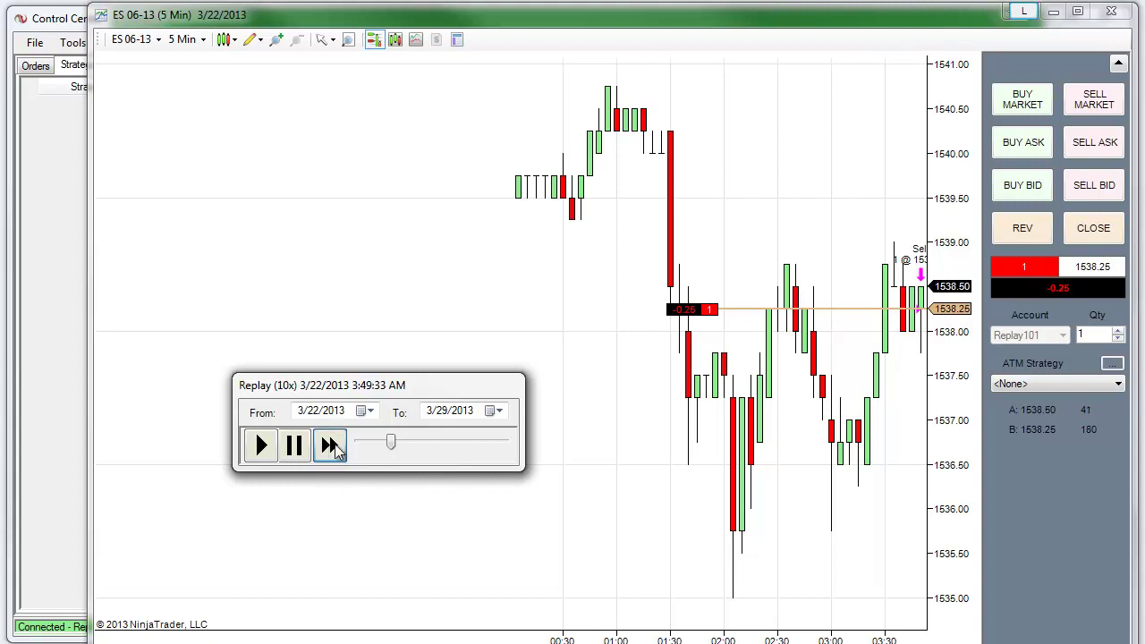
pyautogui.click(341, 457)
pyautogui.click(338, 453)
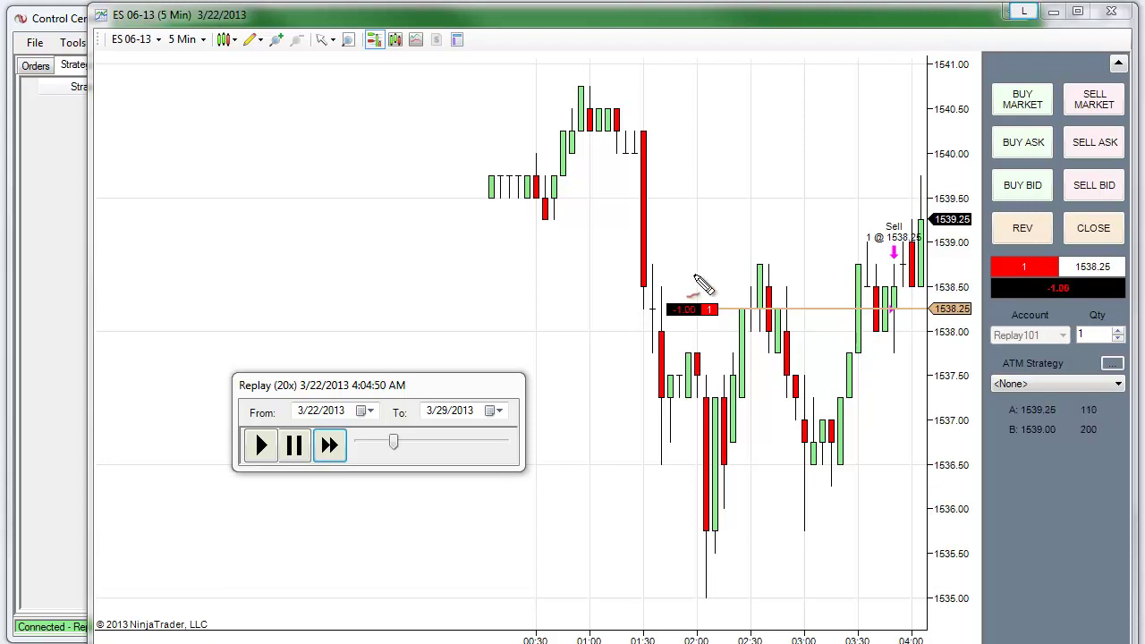
pyautogui.moveTo(647, 270); pyautogui.dragTo(971, 266)
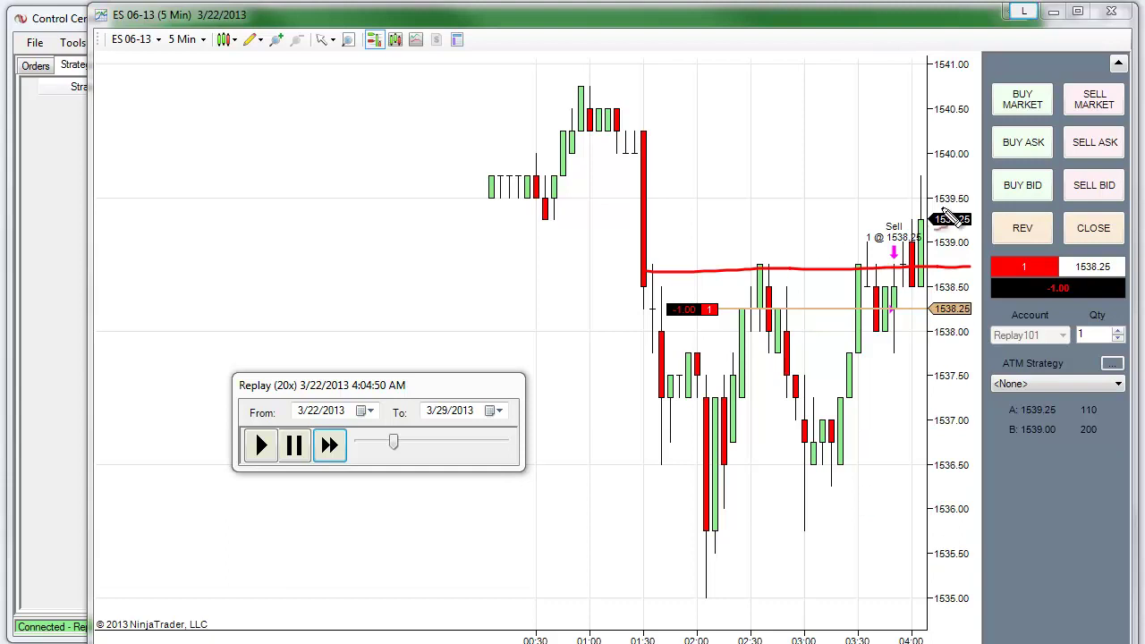
pyautogui.moveTo(945, 223)
pyautogui.mouseDown()
pyautogui.moveTo(931, 144)
pyautogui.moveTo(940, 122)
pyautogui.mouseUp()
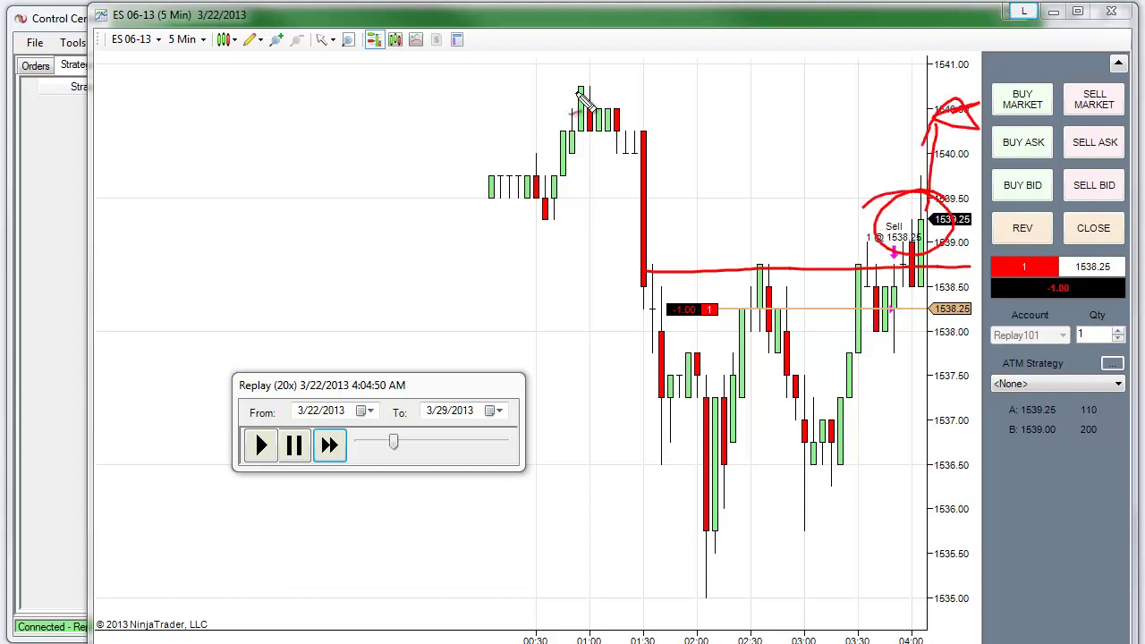
pyautogui.moveTo(543, 79); pyautogui.dragTo(1093, 55)
pyautogui.moveTo(809, 90); pyautogui.dragTo(925, 93)
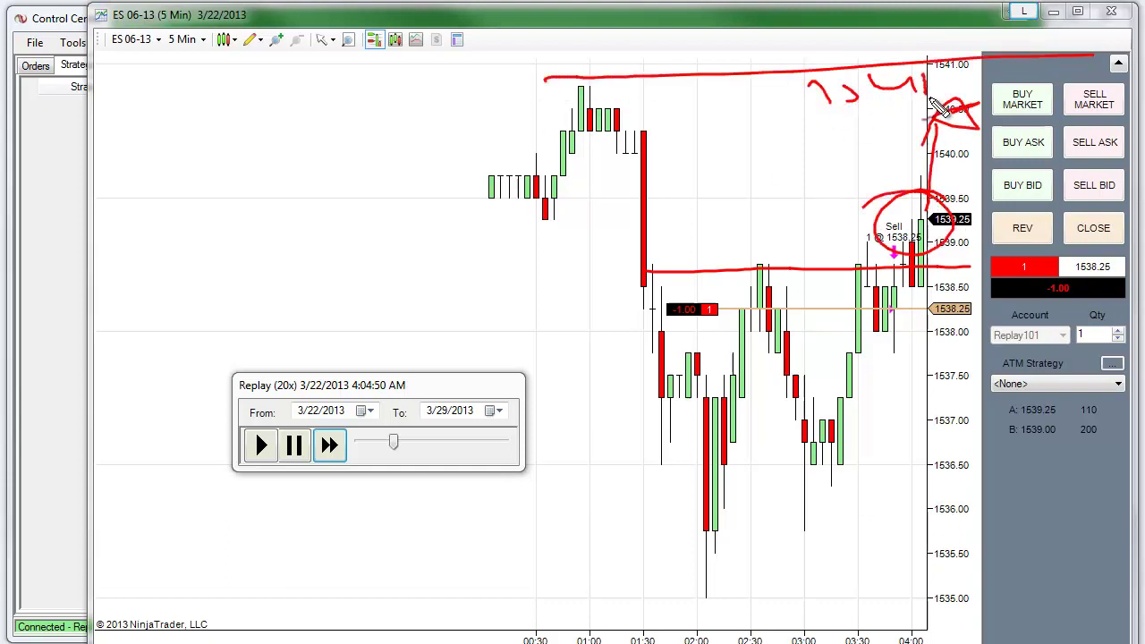
pyautogui.moveTo(844, 86); pyautogui.dragTo(873, 80)
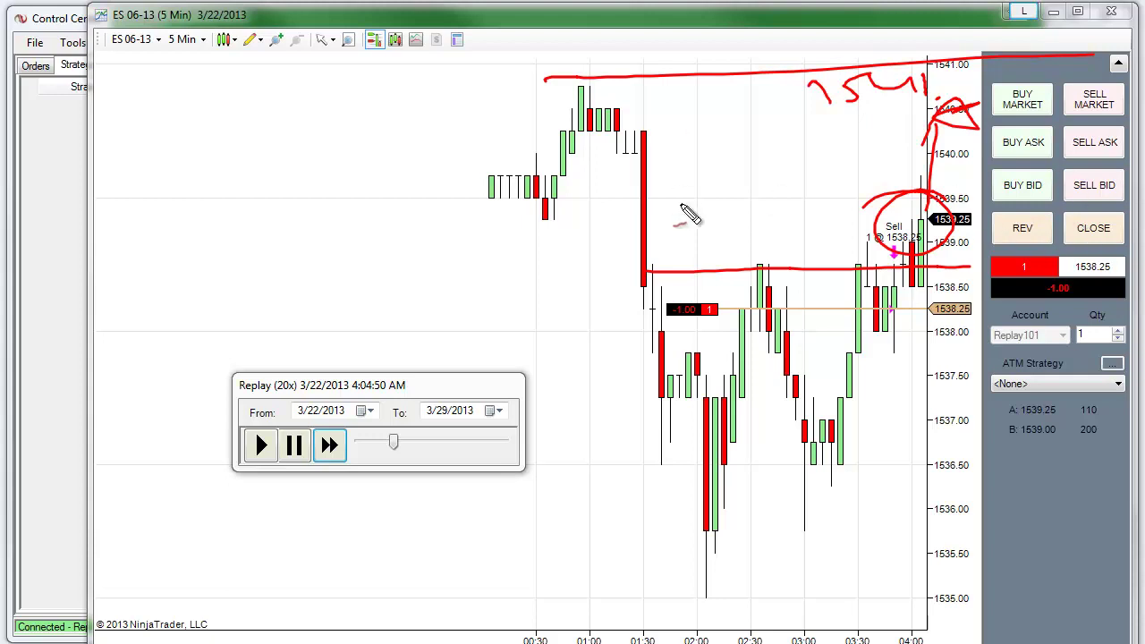
pyautogui.moveTo(403, 288); pyautogui.dragTo(420, 324)
pyautogui.moveTo(343, 304); pyautogui.dragTo(421, 277)
pyautogui.moveTo(404, 262)
pyautogui.mouseDown()
pyautogui.moveTo(407, 296)
pyautogui.moveTo(501, 252)
pyautogui.mouseUp()
pyautogui.moveTo(458, 277); pyautogui.dragTo(488, 268)
pyautogui.moveTo(529, 252); pyautogui.dragTo(540, 279)
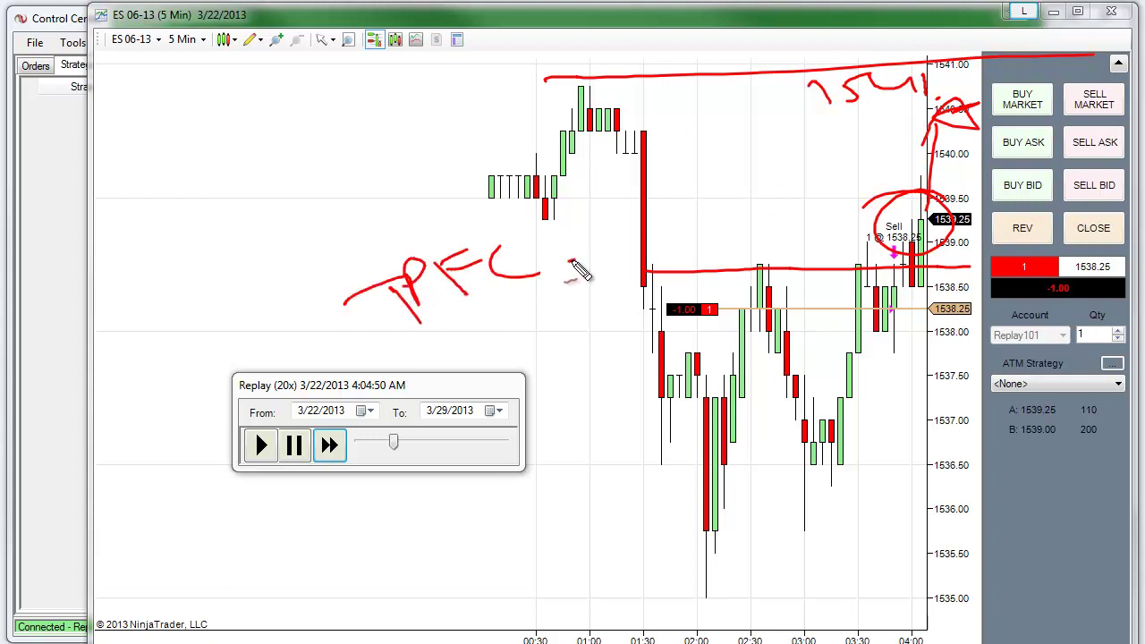
pyautogui.click(572, 261)
pyautogui.moveTo(456, 328)
pyautogui.mouseDown()
pyautogui.moveTo(587, 292)
pyautogui.moveTo(431, 339)
pyautogui.mouseUp()
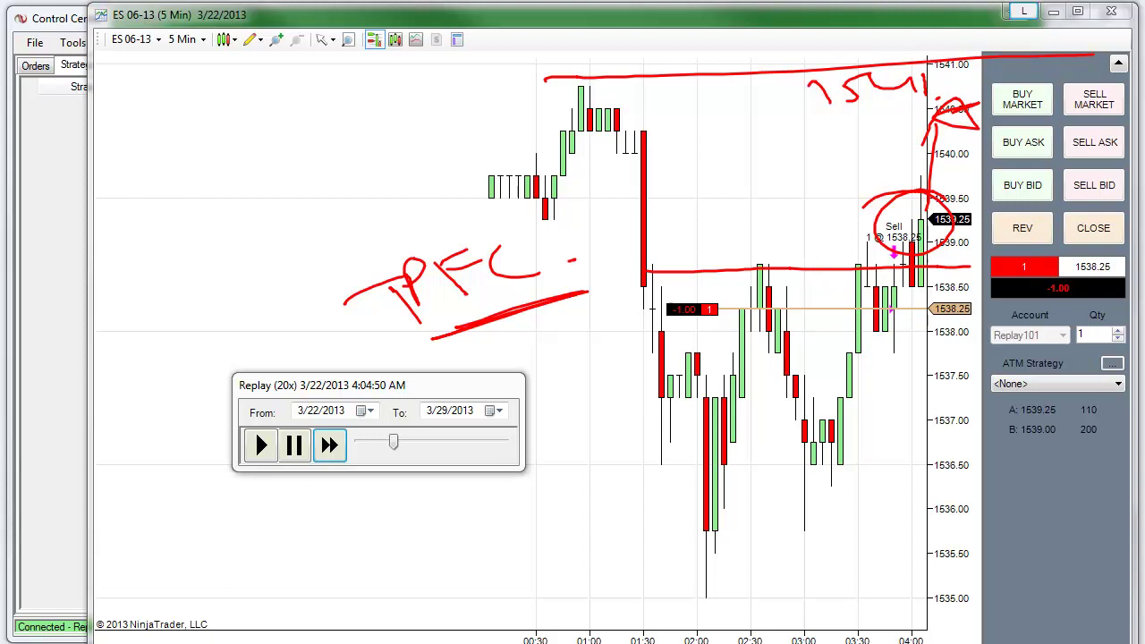
pyautogui.press('Escape')
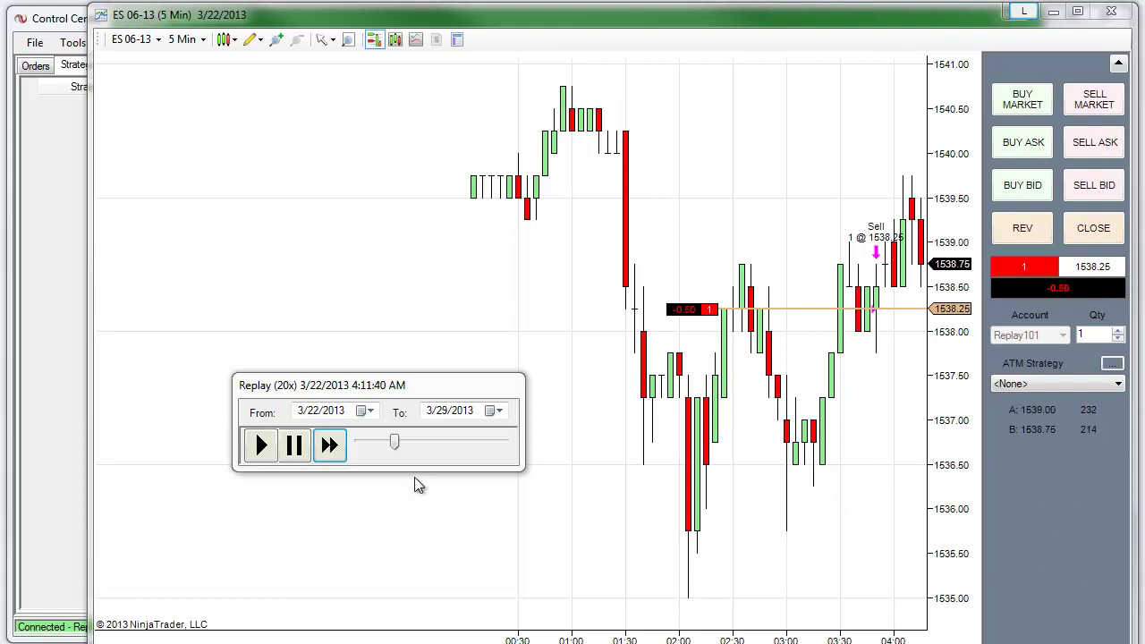
# Step: Speed up to 200x, pause, and close the short at 1537.75 for a 0.50-point gain
pyautogui.click(331, 447)
pyautogui.click(333, 449)
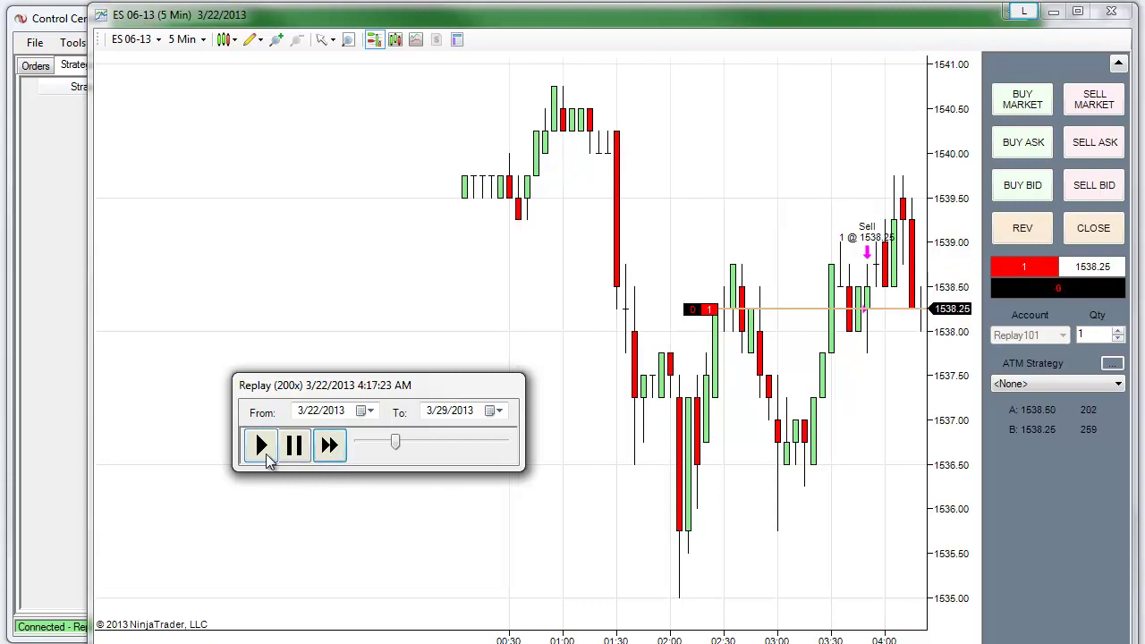
pyautogui.click(296, 447)
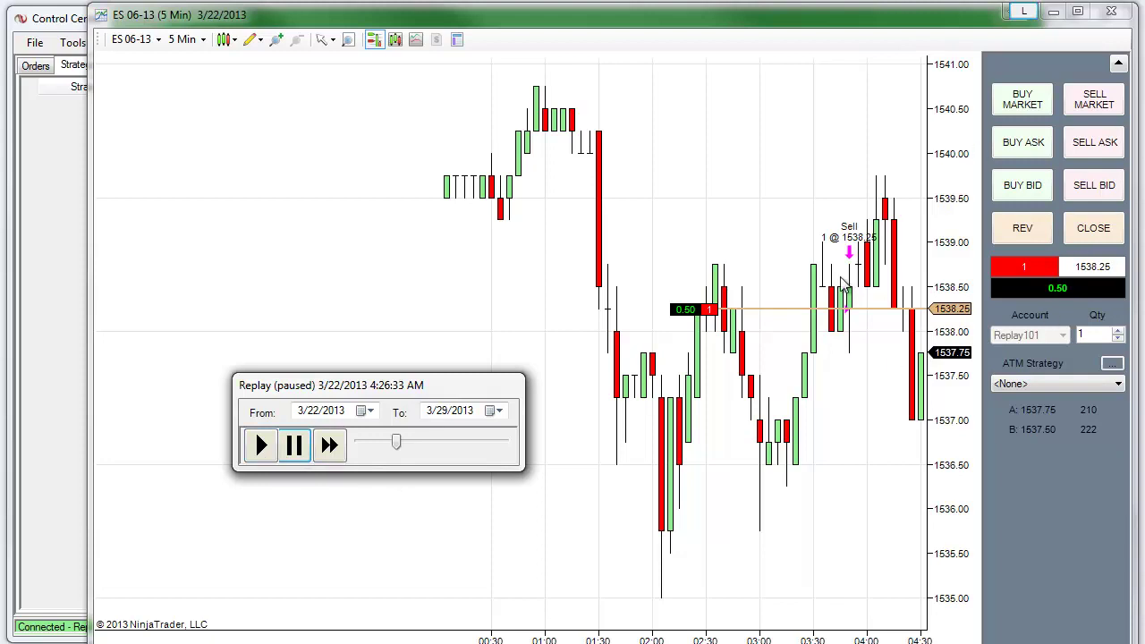
pyautogui.click(1093, 231)
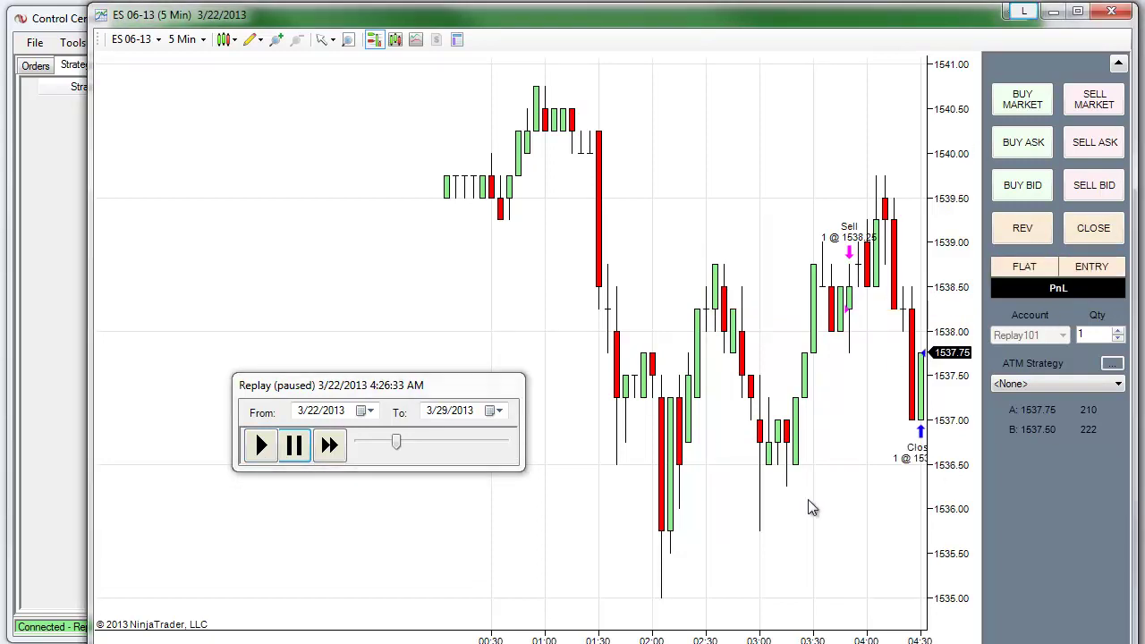
pyautogui.moveTo(891, 400); pyautogui.dragTo(980, 510)
pyautogui.moveTo(902, 331)
pyautogui.mouseDown()
pyautogui.moveTo(935, 358)
pyautogui.moveTo(982, 369)
pyautogui.mouseUp()
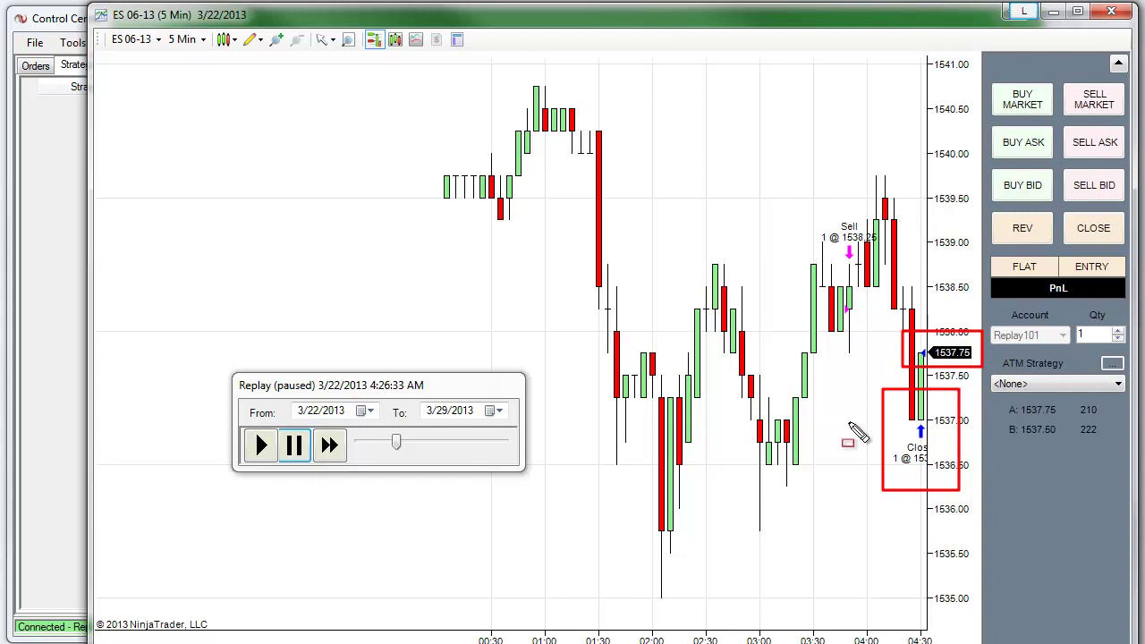
pyautogui.moveTo(789, 222); pyautogui.dragTo(917, 268)
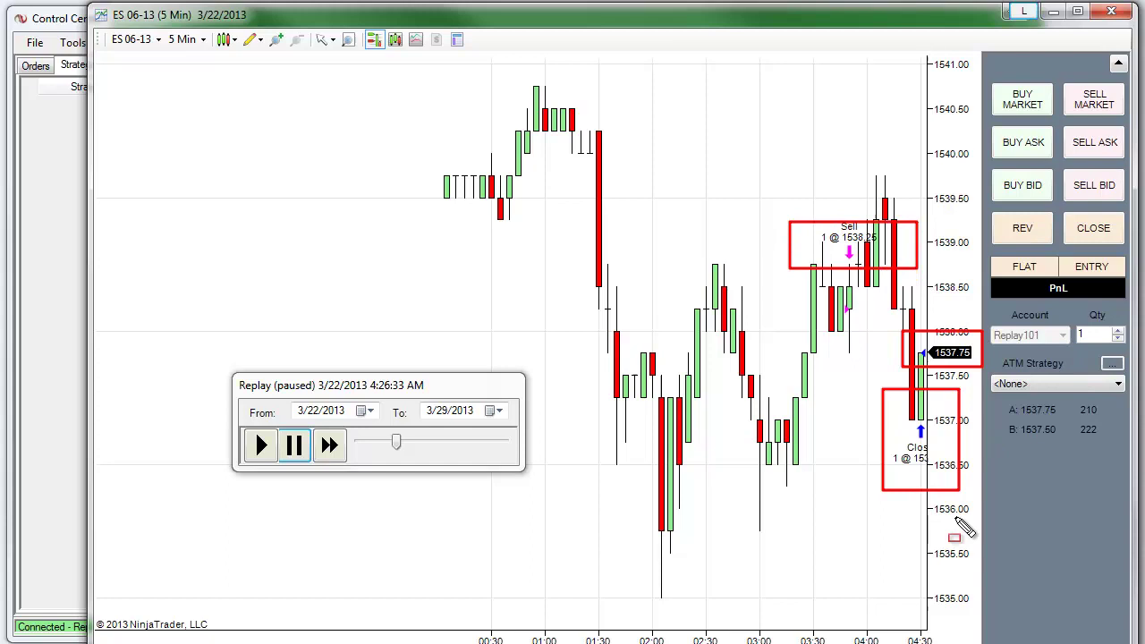
pyautogui.press('Escape')
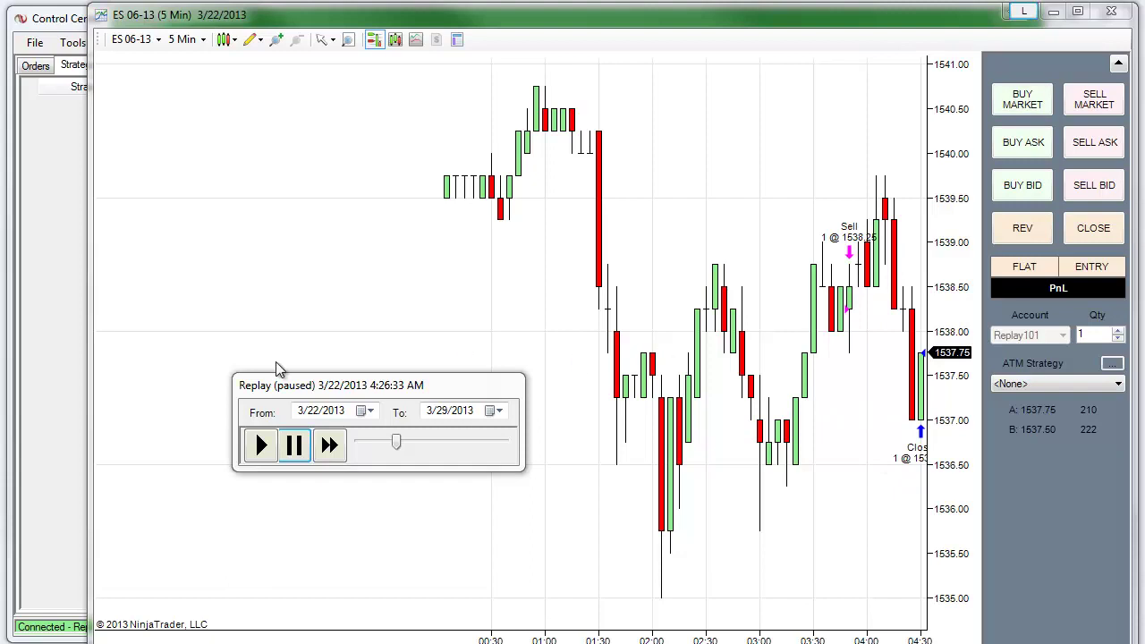
# Step: Resume the replay and raise its speed to 50x
pyautogui.click(262, 447)
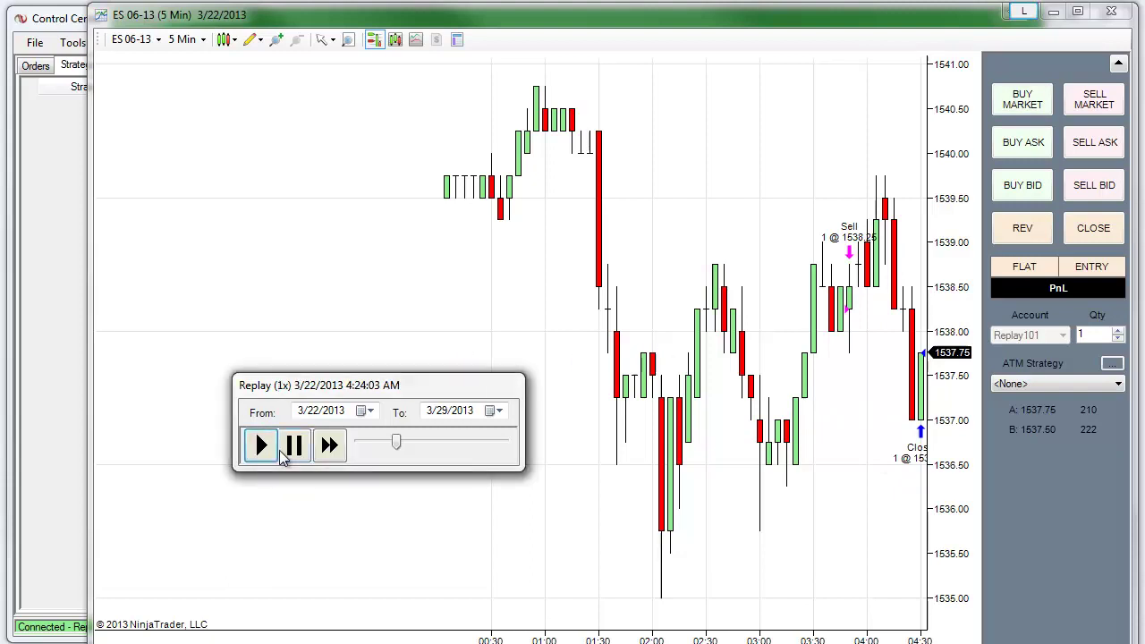
pyautogui.click(331, 448)
pyautogui.click(331, 447)
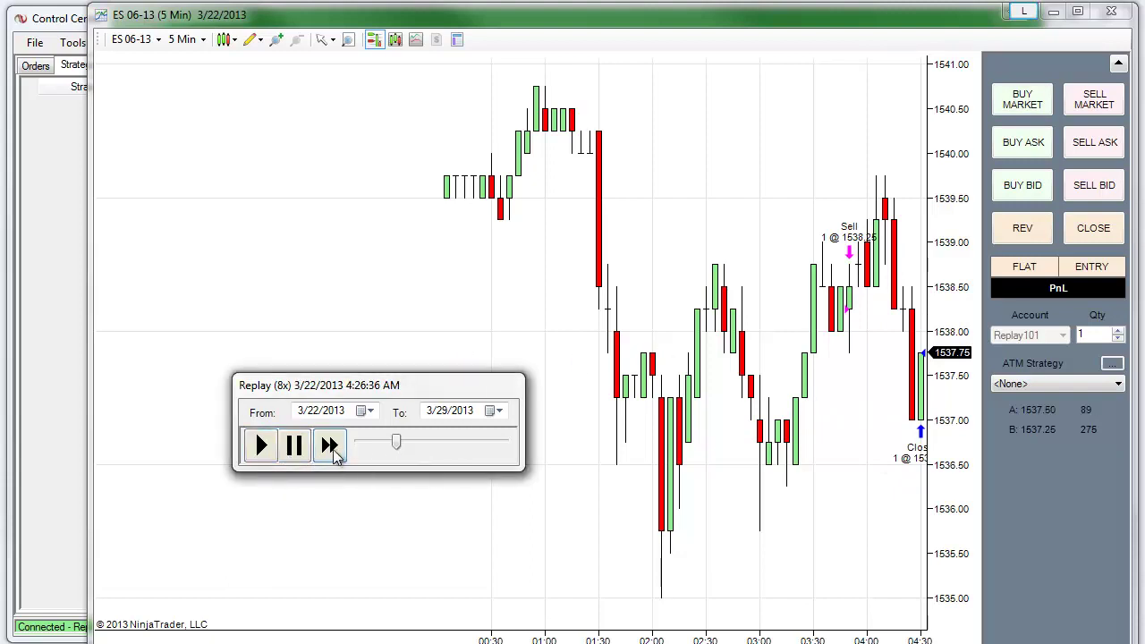
pyautogui.click(333, 449)
pyautogui.click(335, 452)
pyautogui.click(331, 449)
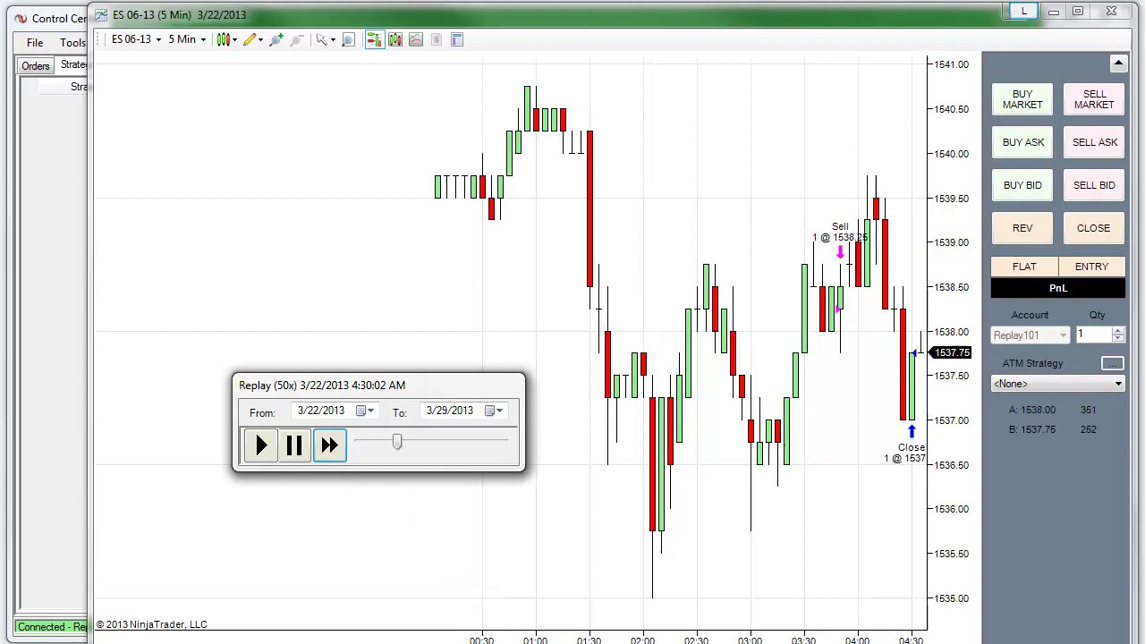
# Step: Sell one ES 06-13 contract at market and sketch the 1538.75 and 1539.50 resistance levels
pyautogui.click(1094, 109)
pyautogui.click(547, 400)
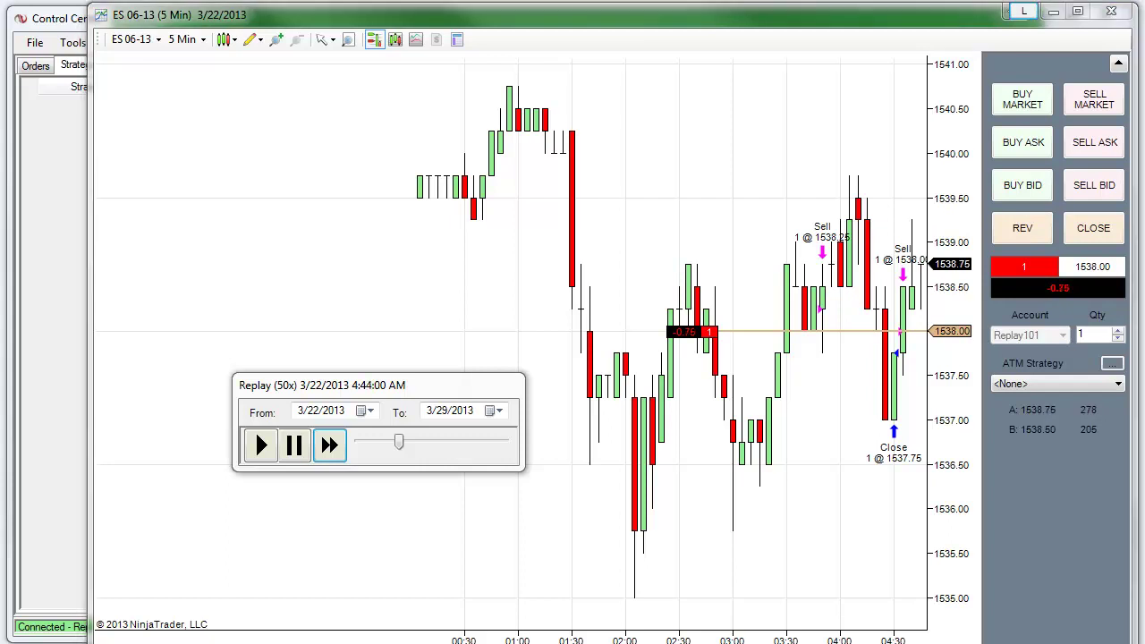
pyautogui.moveTo(622, 266); pyautogui.dragTo(840, 257)
pyautogui.moveTo(819, 185); pyautogui.dragTo(899, 182)
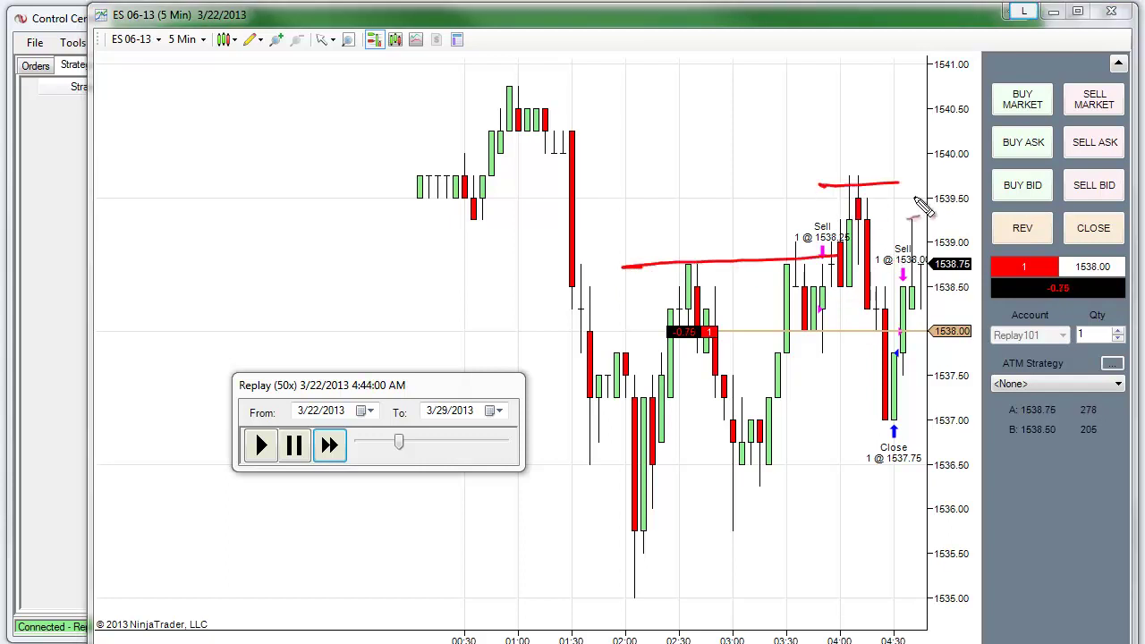
pyautogui.moveTo(867, 340); pyautogui.dragTo(883, 335)
pyautogui.moveTo(410, 195); pyautogui.dragTo(909, 195)
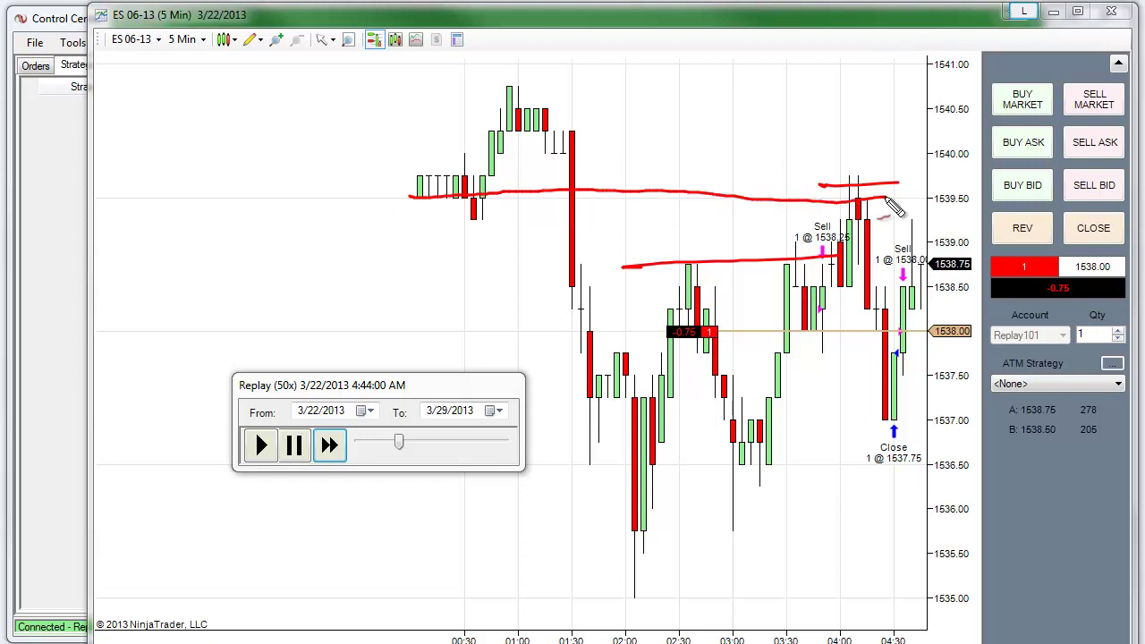
pyautogui.moveTo(774, 137); pyautogui.dragTo(787, 134)
pyautogui.moveTo(445, 207); pyautogui.dragTo(353, 211)
pyautogui.moveTo(367, 183)
pyautogui.mouseDown()
pyautogui.moveTo(313, 204)
pyautogui.moveTo(349, 228)
pyautogui.mouseUp()
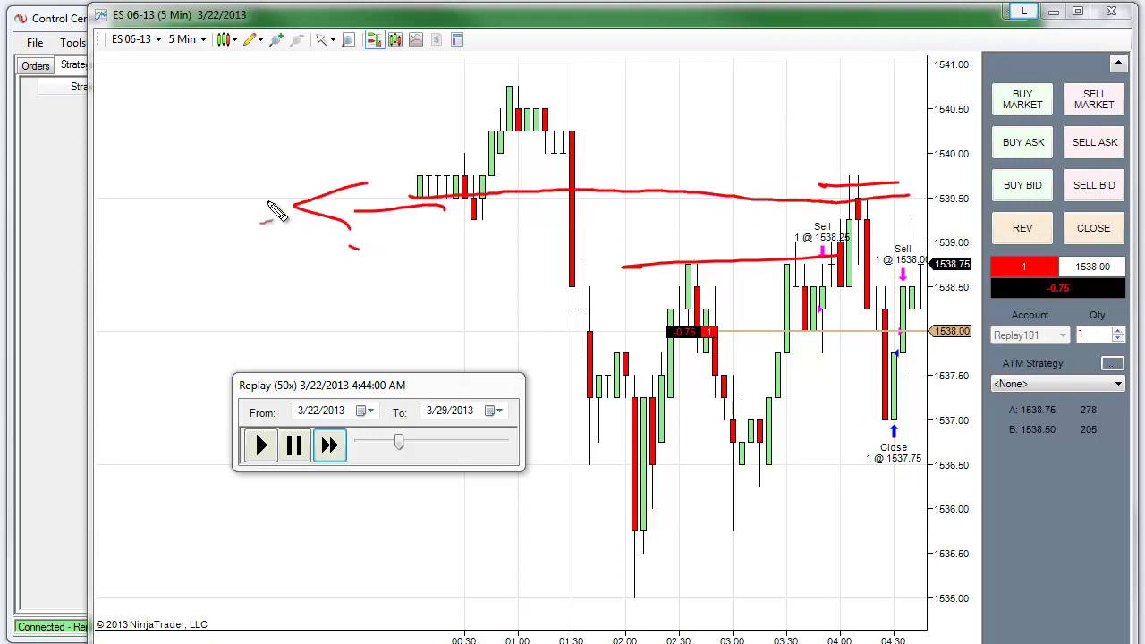
pyautogui.moveTo(282, 186)
pyautogui.mouseDown()
pyautogui.moveTo(103, 207)
pyautogui.moveTo(380, 186)
pyautogui.mouseUp()
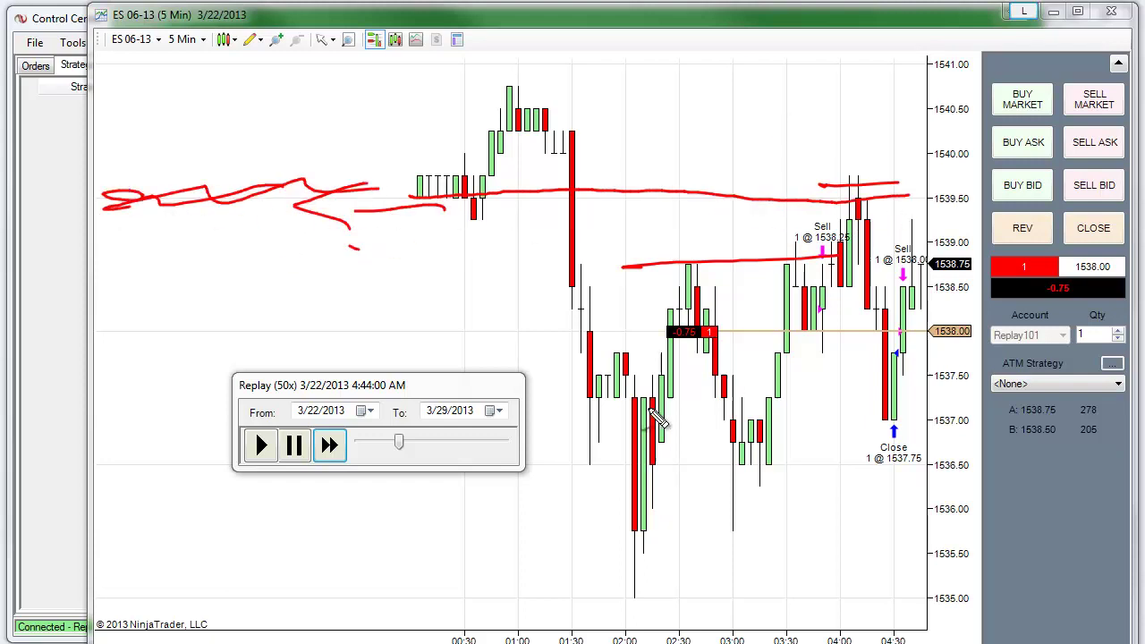
pyautogui.press('Escape')
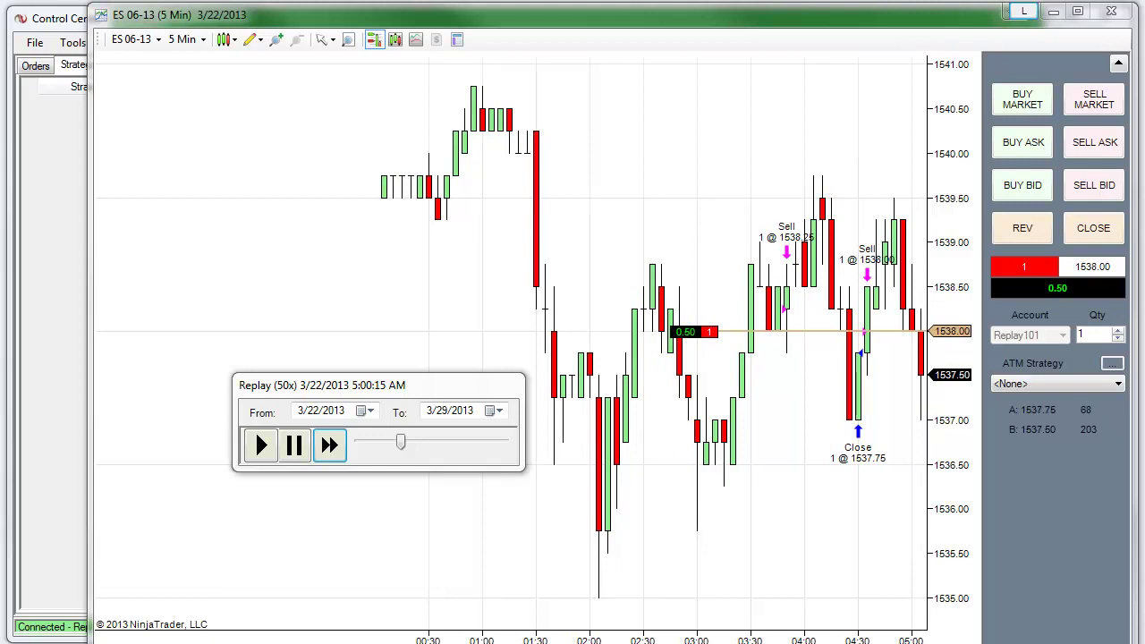
# Step: Close the second short near 1537 and pause the replay at 5:07:20 AM
pyautogui.click(1092, 228)
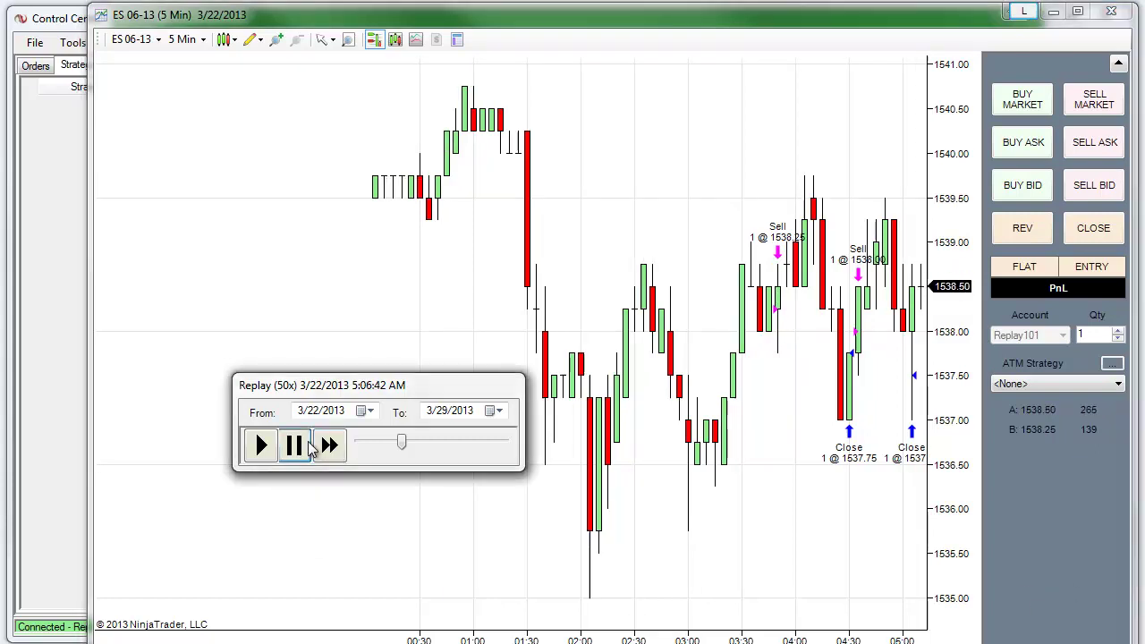
pyautogui.click(296, 450)
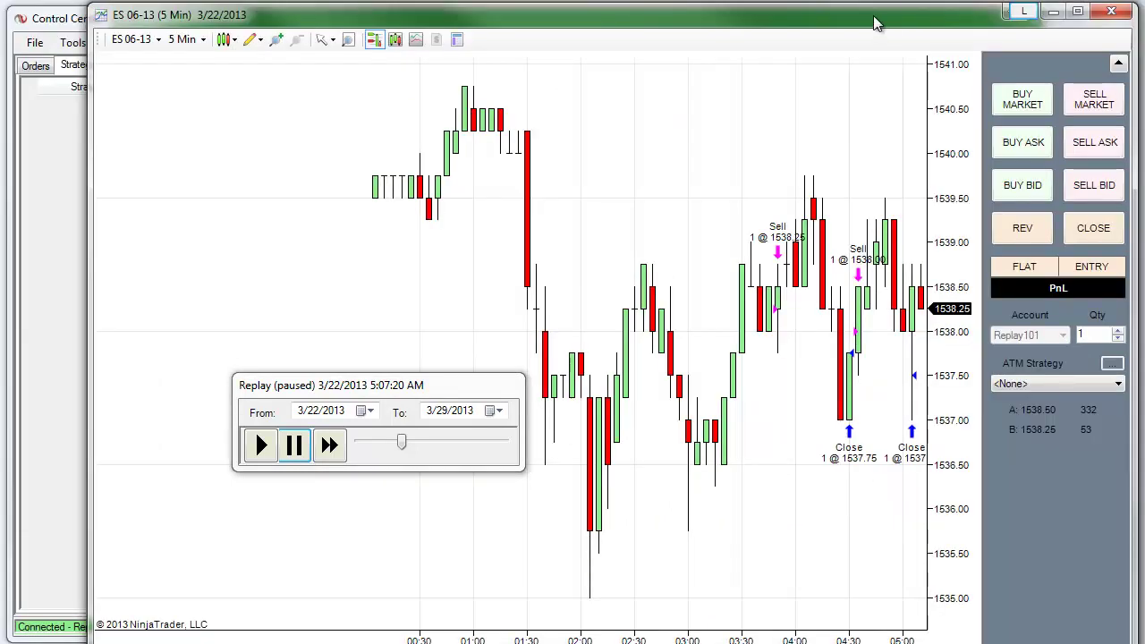
# Step: Minimize the chart and bring up the Account Performance tab, highlighting its date and mode settings
pyautogui.moveTo(877, 23); pyautogui.dragTo(921, 352)
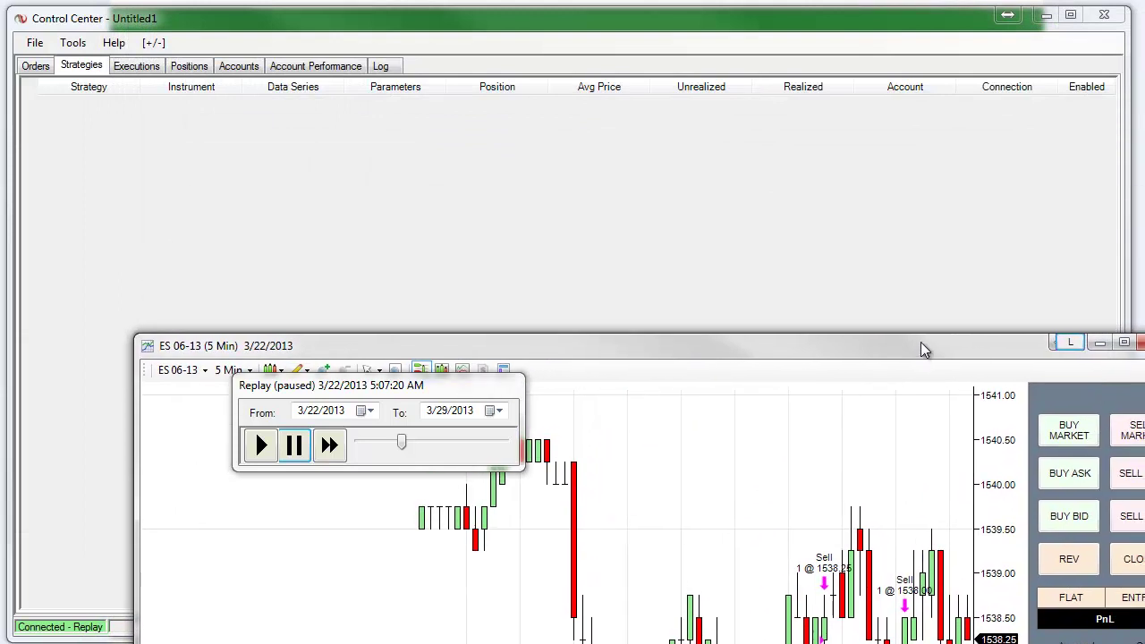
pyautogui.click(1098, 344)
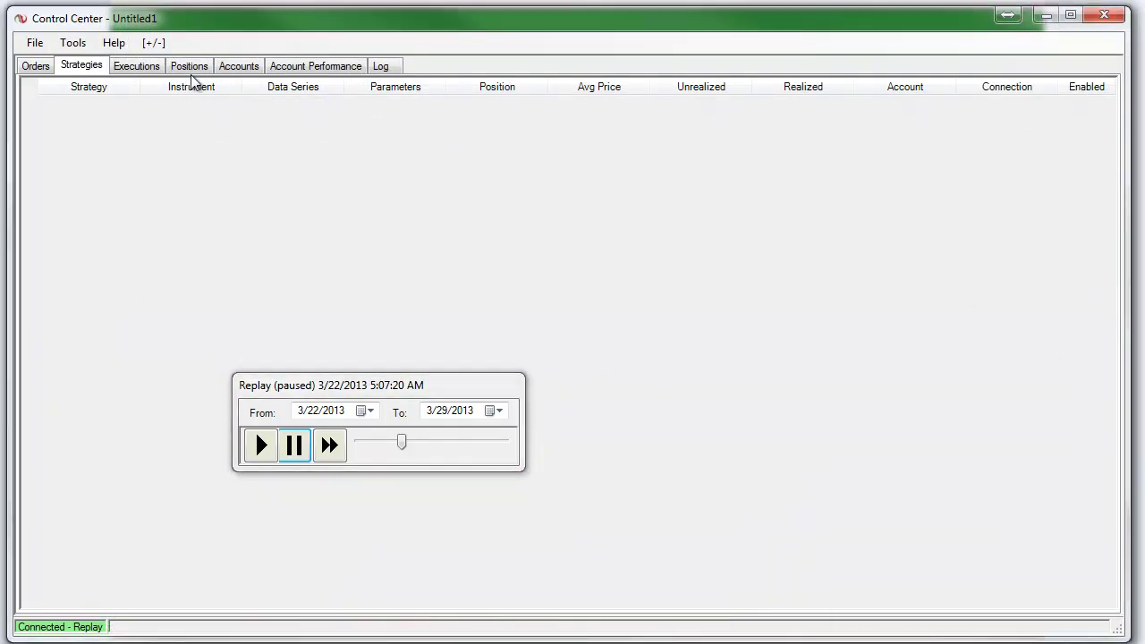
pyautogui.click(318, 66)
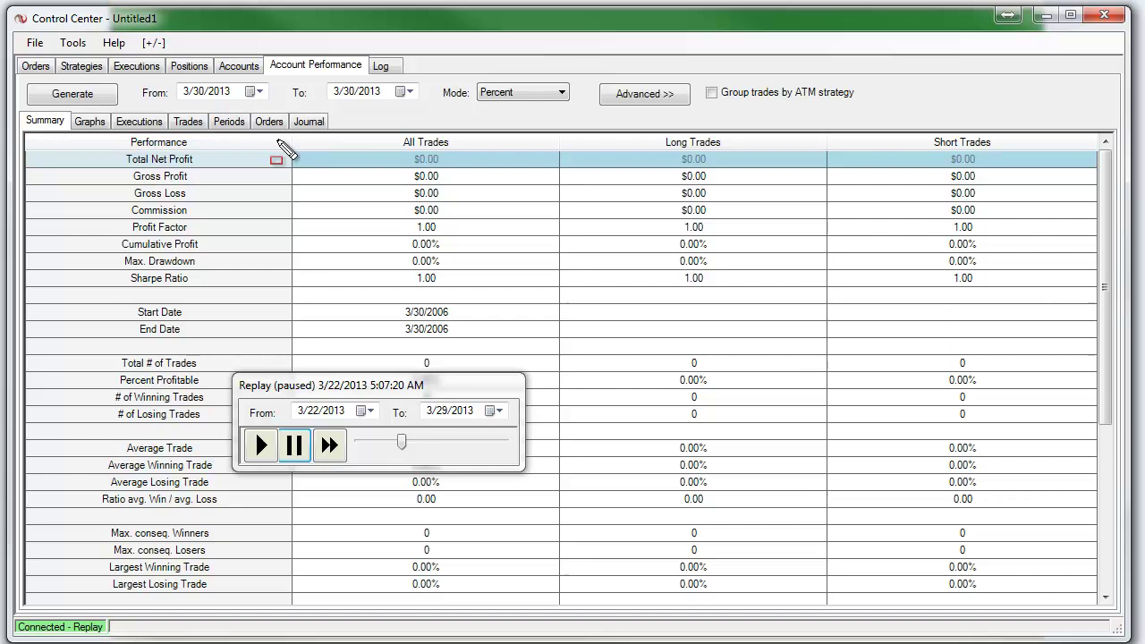
pyautogui.moveTo(134, 76)
pyautogui.mouseDown()
pyautogui.moveTo(171, 109)
pyautogui.moveTo(903, 122)
pyautogui.mouseUp()
pyautogui.moveTo(18, 77)
pyautogui.mouseDown()
pyautogui.moveTo(68, 111)
pyautogui.moveTo(151, 111)
pyautogui.mouseUp()
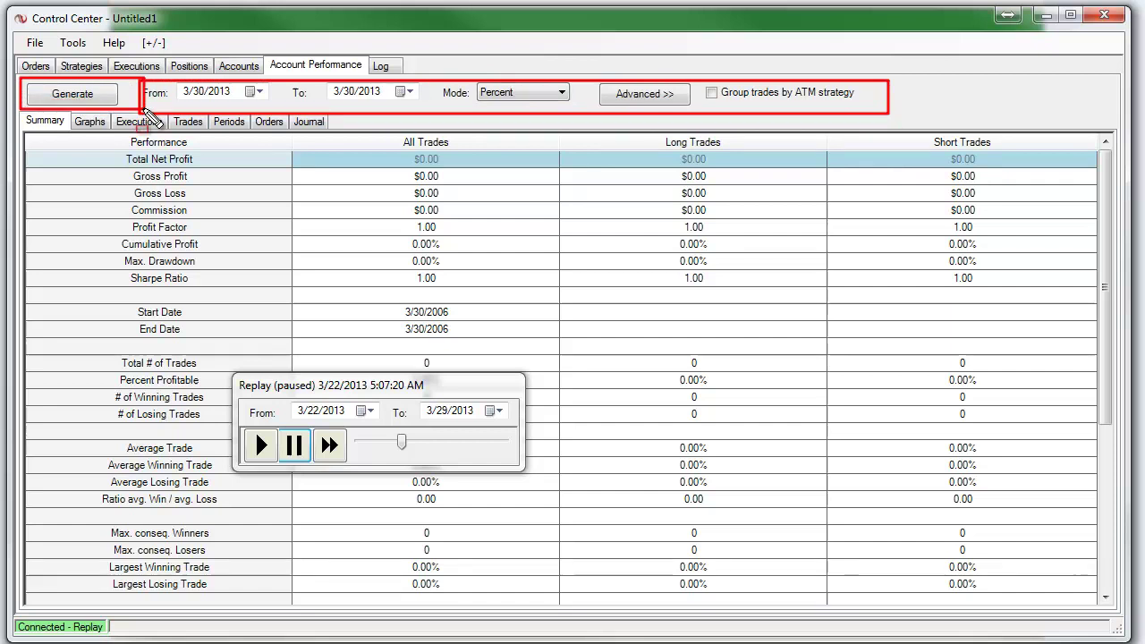
pyautogui.press('Escape')
# Step: Set the From date to 3/21/2013 and generate the report through 3/30/2013
pyautogui.click(256, 91)
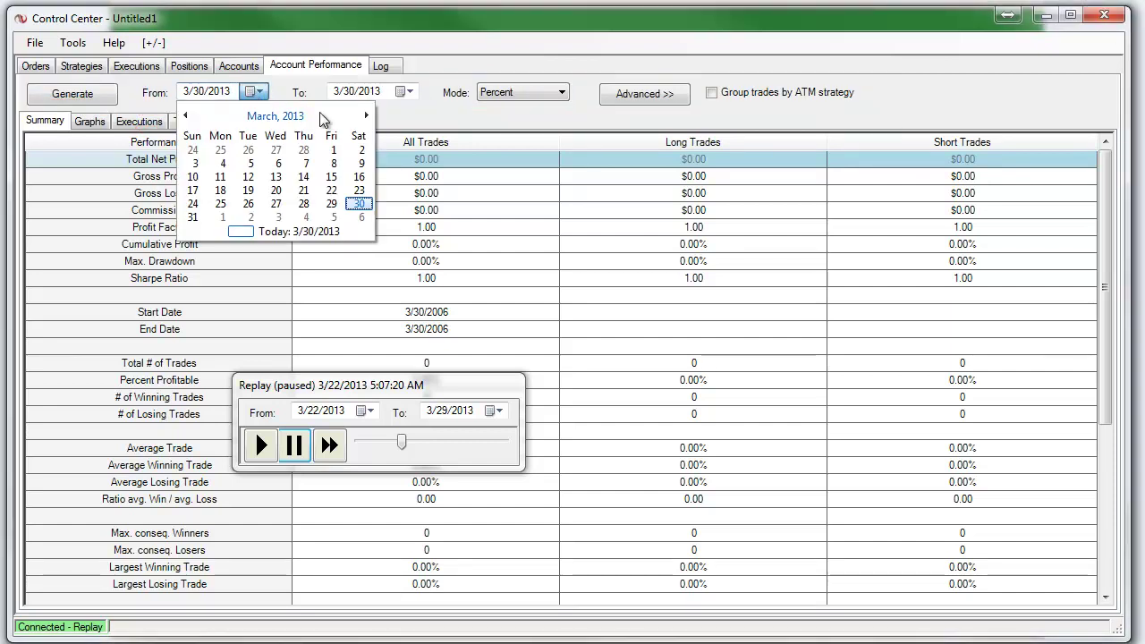
pyautogui.click(305, 191)
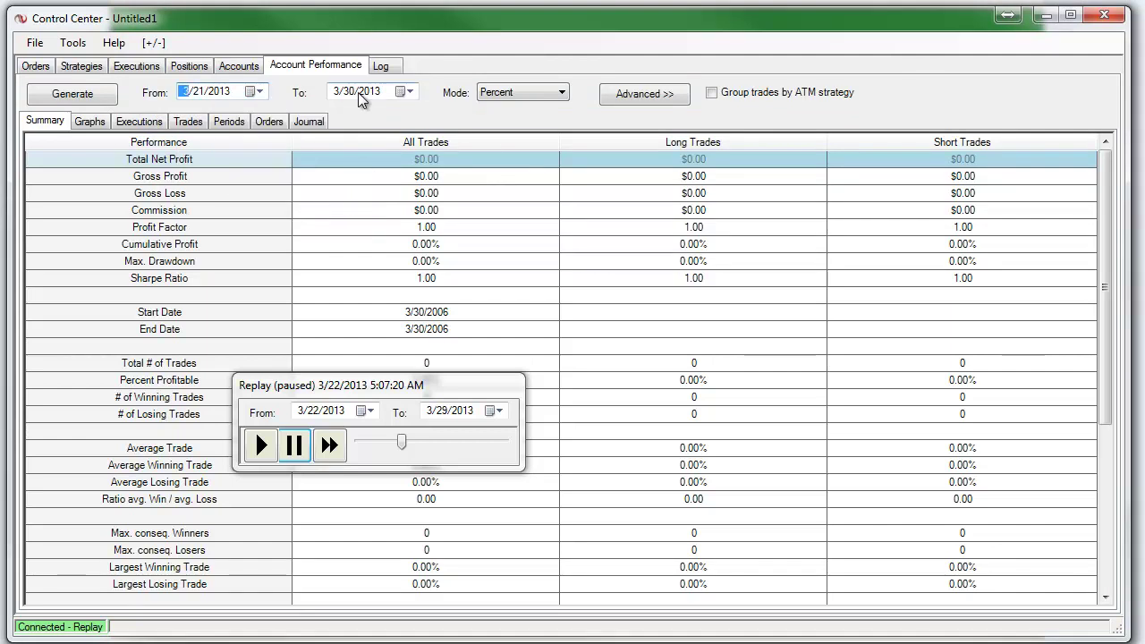
pyautogui.click(84, 98)
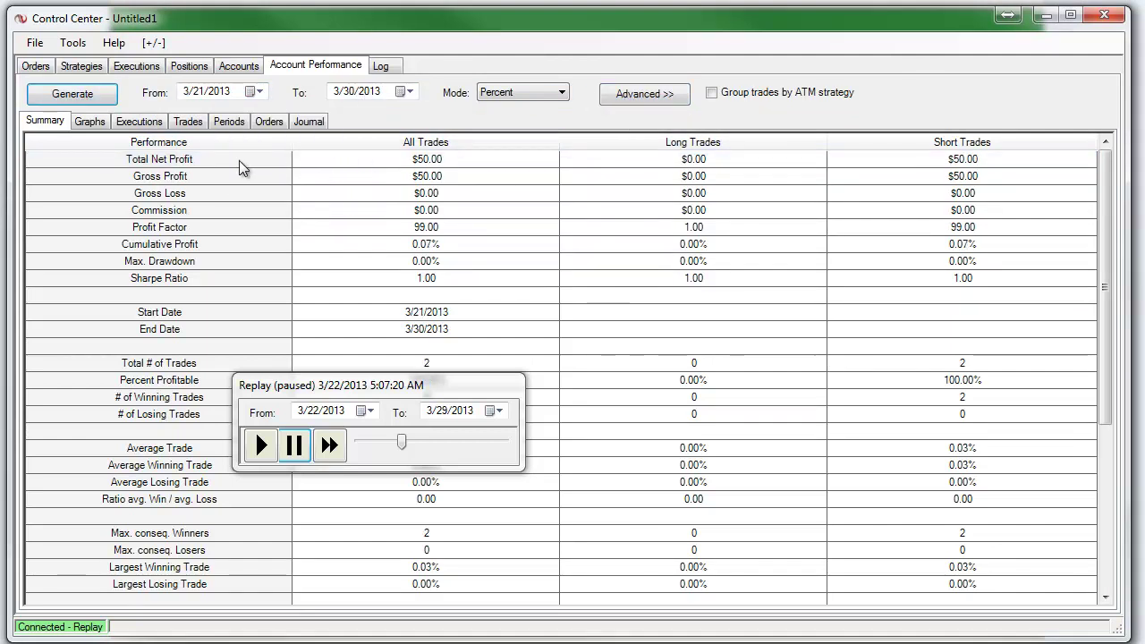
pyautogui.click(96, 102)
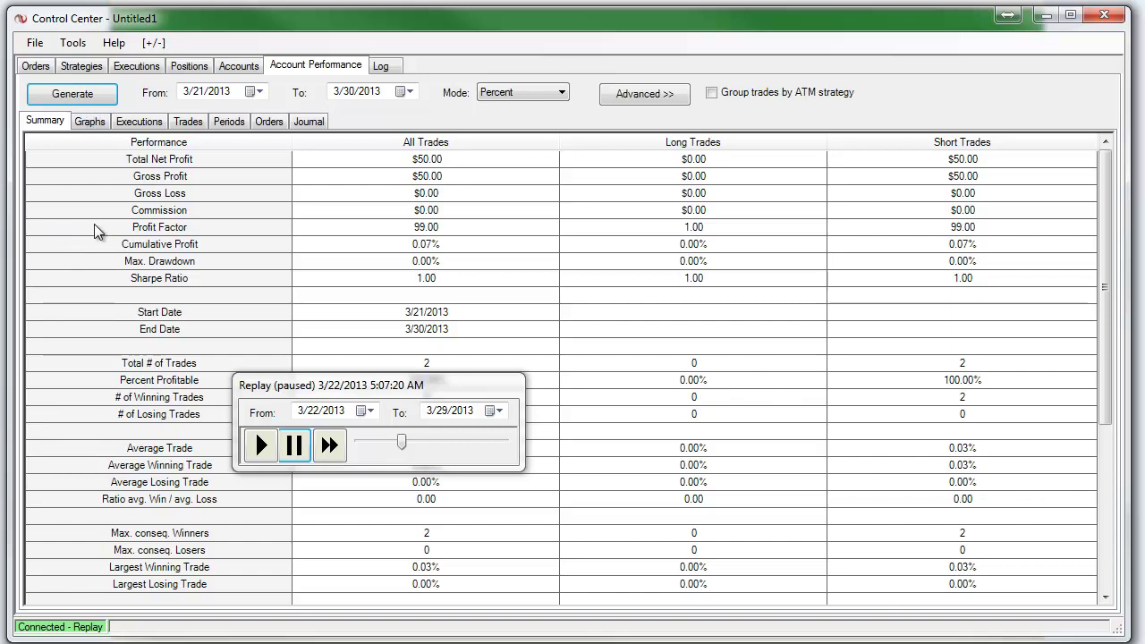
pyautogui.moveTo(417, 385); pyautogui.dragTo(290, 643)
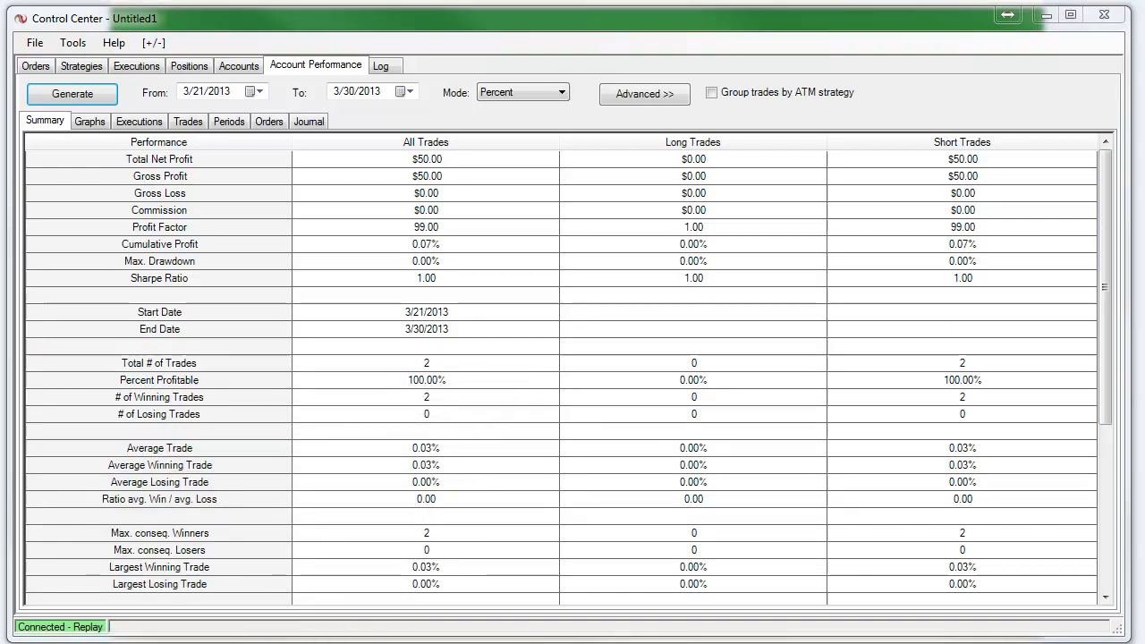
pyautogui.click(1092, 315)
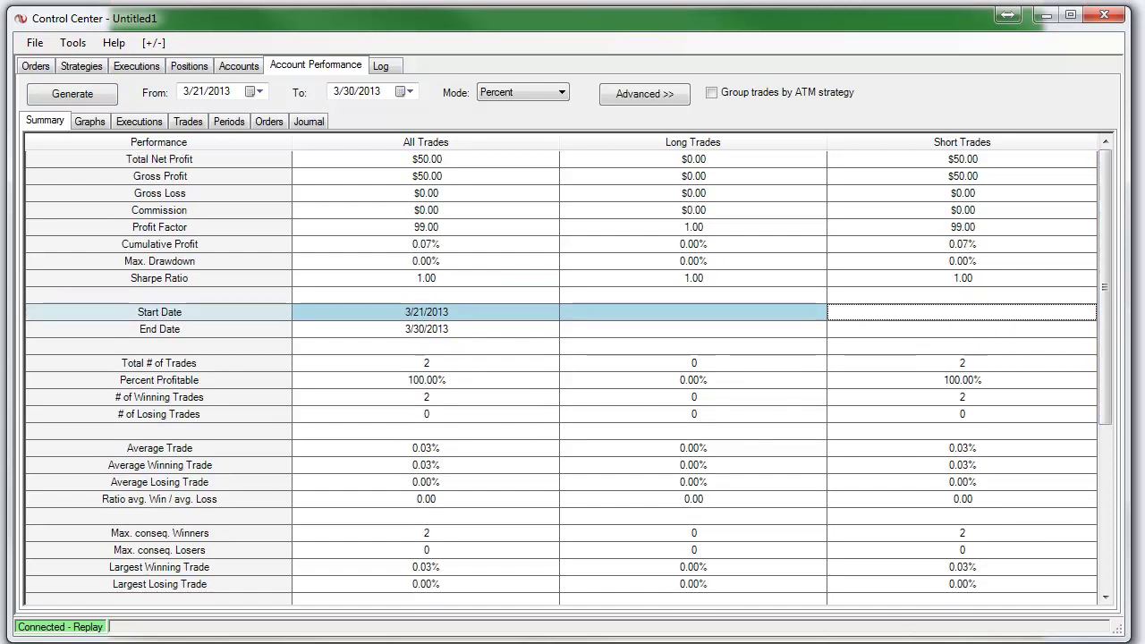
pyautogui.moveTo(924, 153); pyautogui.dragTo(1008, 145)
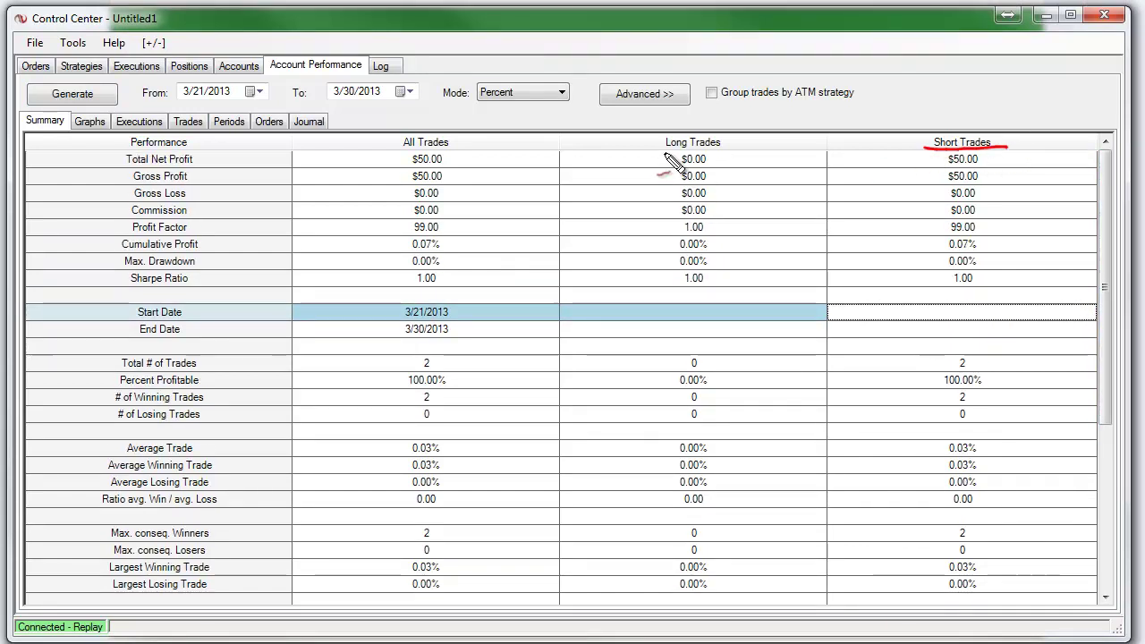
pyautogui.moveTo(664, 153); pyautogui.dragTo(742, 147)
pyautogui.moveTo(403, 151); pyautogui.dragTo(472, 148)
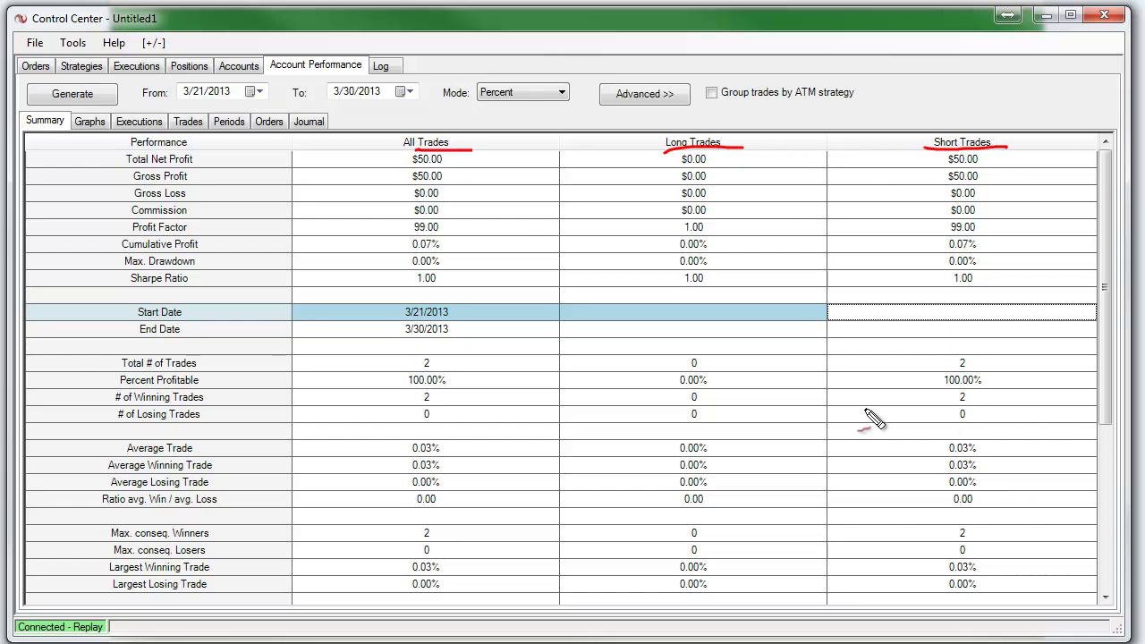
pyautogui.moveTo(68, 169); pyautogui.dragTo(74, 490)
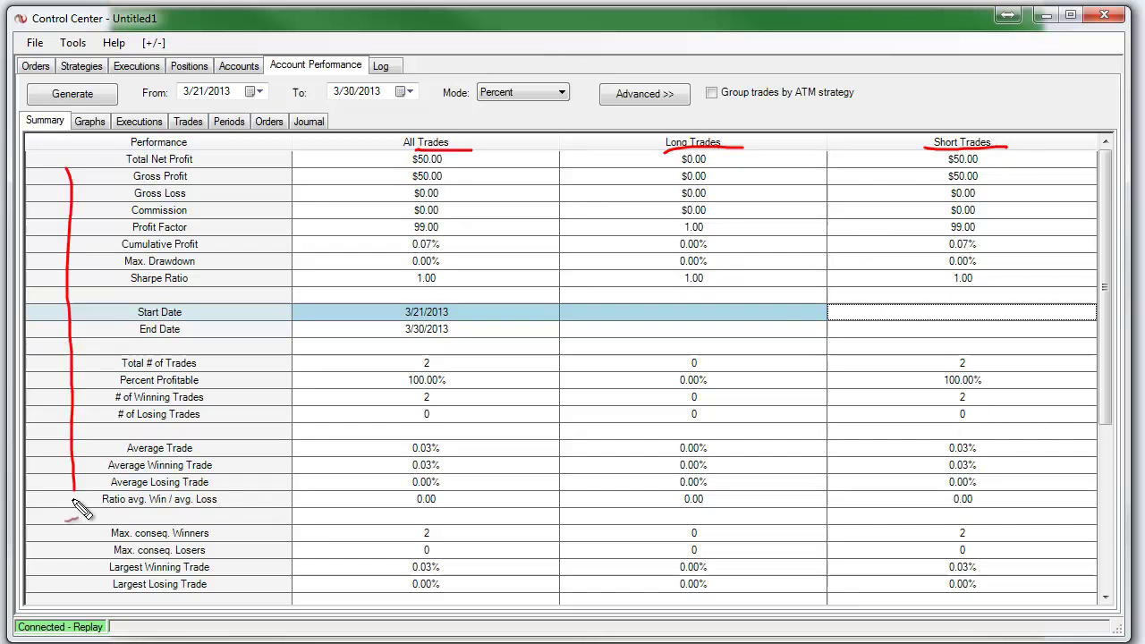
pyautogui.moveTo(249, 179); pyautogui.dragTo(232, 542)
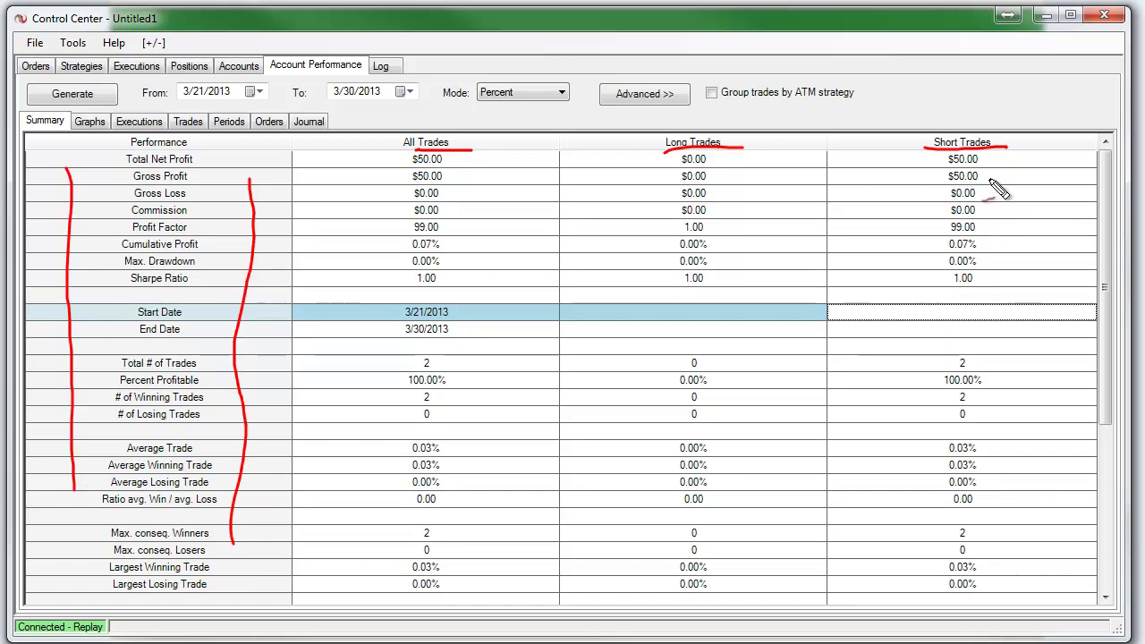
pyautogui.moveTo(996, 359); pyautogui.dragTo(1020, 358)
pyautogui.moveTo(1013, 349)
pyautogui.mouseDown()
pyautogui.moveTo(1034, 399)
pyautogui.moveTo(1079, 337)
pyautogui.mouseUp()
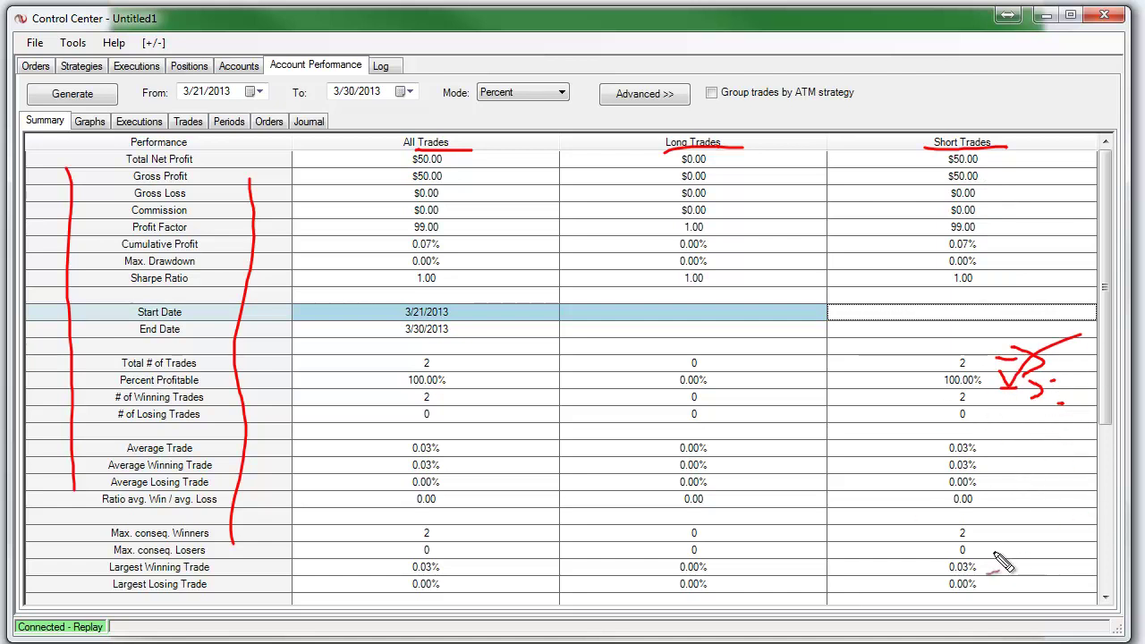
pyautogui.press('Escape')
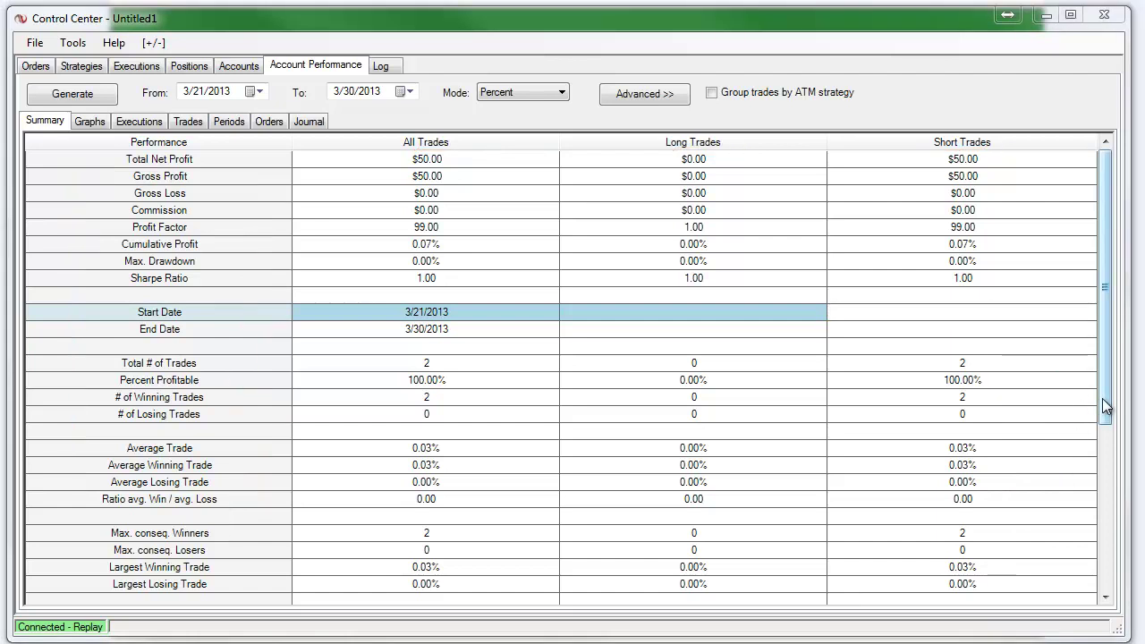
pyautogui.moveTo(1102, 398); pyautogui.dragTo(1107, 580)
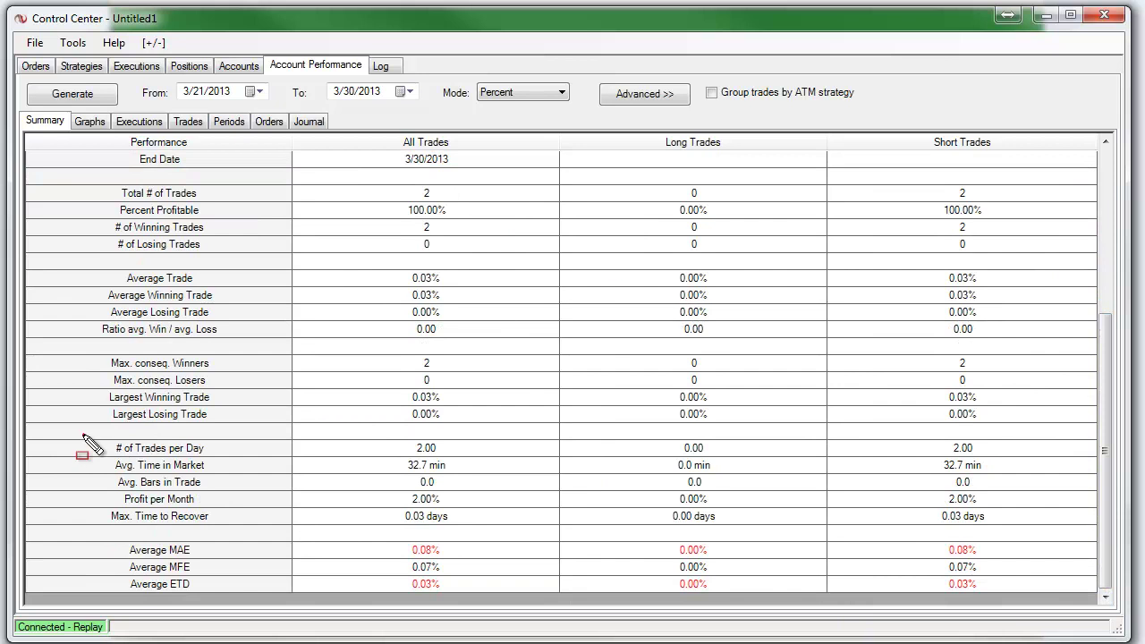
pyautogui.moveTo(83, 436)
pyautogui.mouseDown()
pyautogui.moveTo(750, 524)
pyautogui.moveTo(1043, 523)
pyautogui.mouseUp()
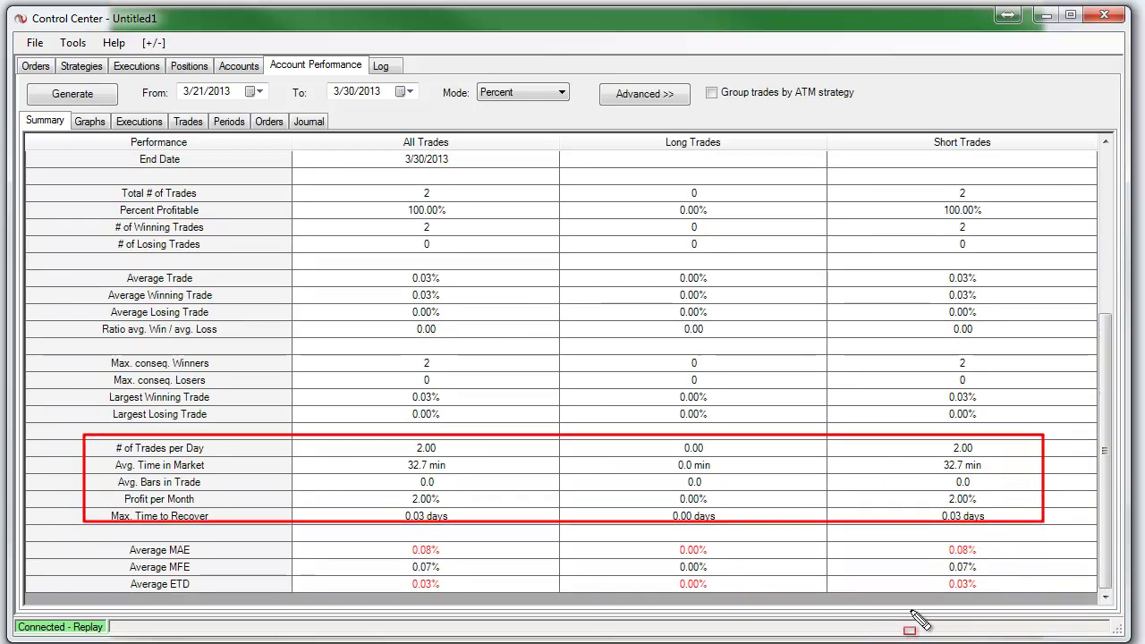
pyautogui.moveTo(927, 448); pyautogui.dragTo(1011, 480)
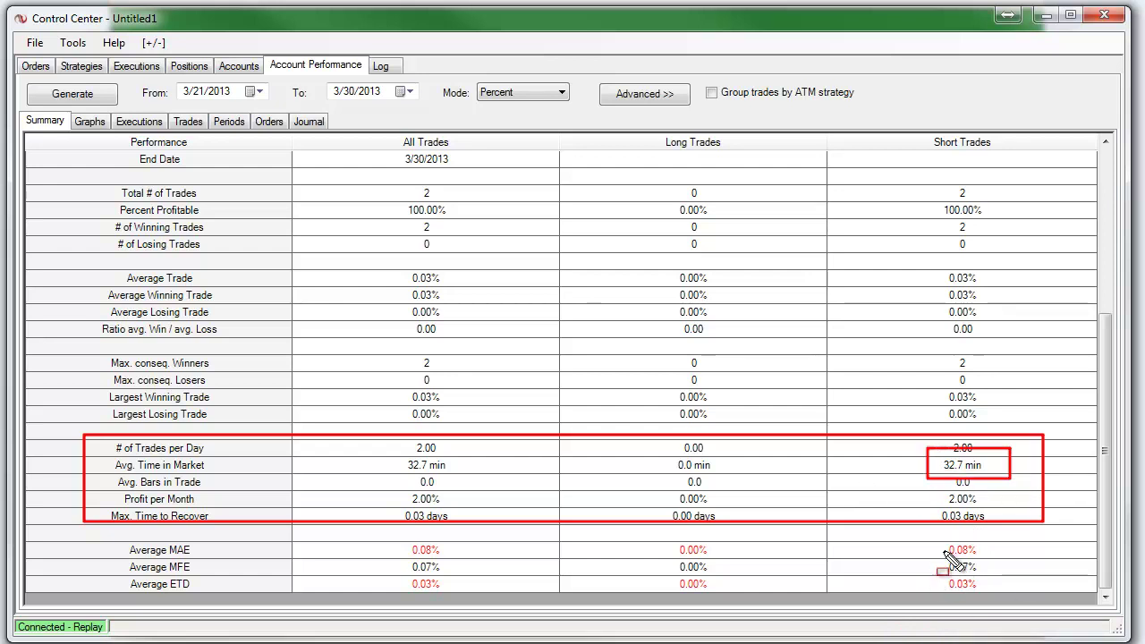
pyautogui.moveTo(919, 491); pyautogui.dragTo(991, 508)
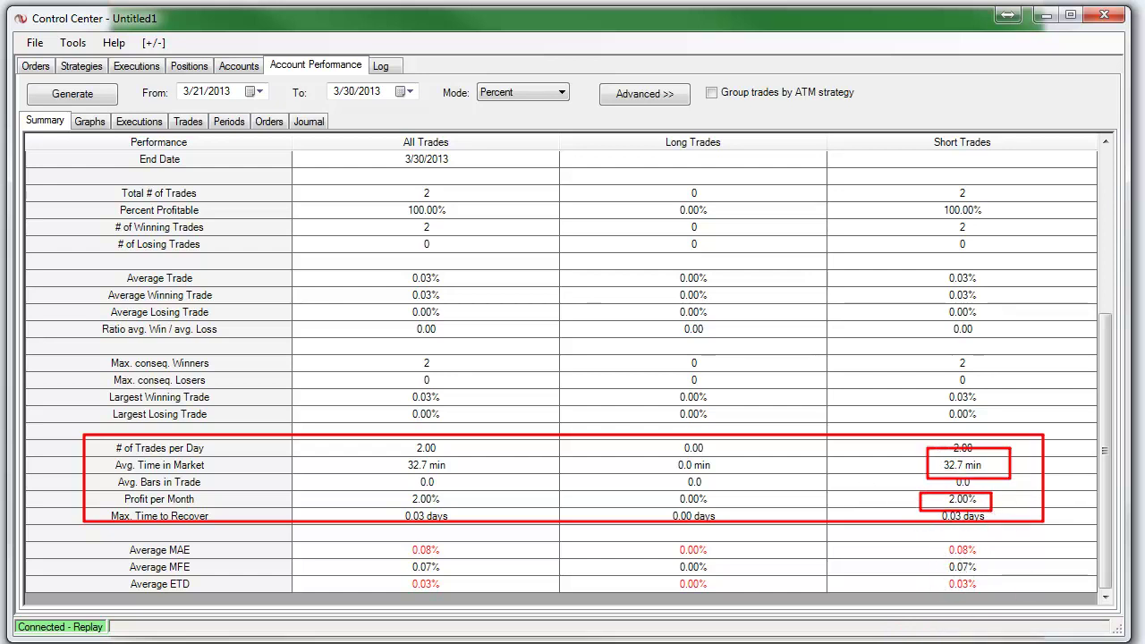
pyautogui.moveTo(844, 359); pyautogui.dragTo(905, 383)
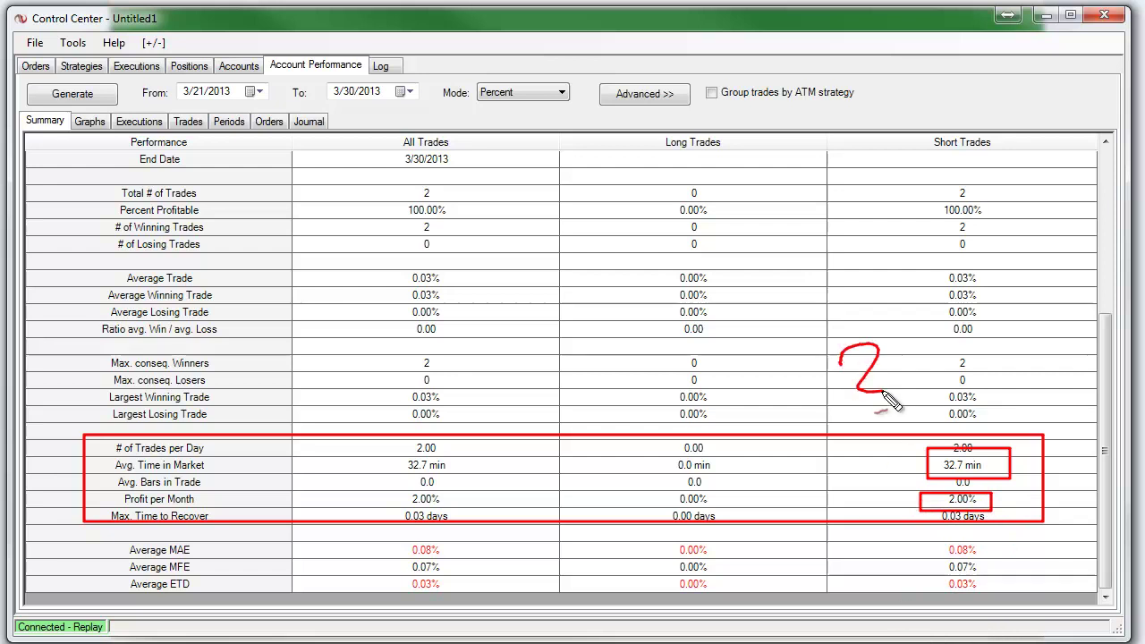
pyautogui.moveTo(908, 343)
pyautogui.mouseDown()
pyautogui.moveTo(958, 385)
pyautogui.moveTo(988, 356)
pyautogui.mouseUp()
pyautogui.moveTo(1007, 355); pyautogui.dragTo(1008, 371)
pyautogui.moveTo(1031, 376); pyautogui.dragTo(1041, 377)
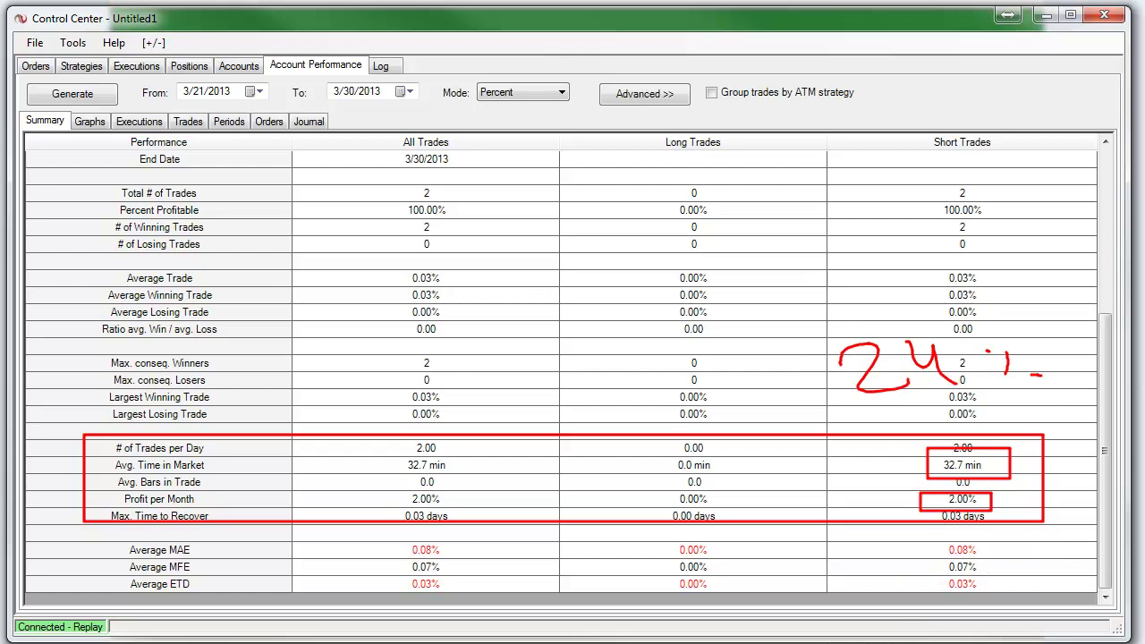
pyautogui.press('Escape')
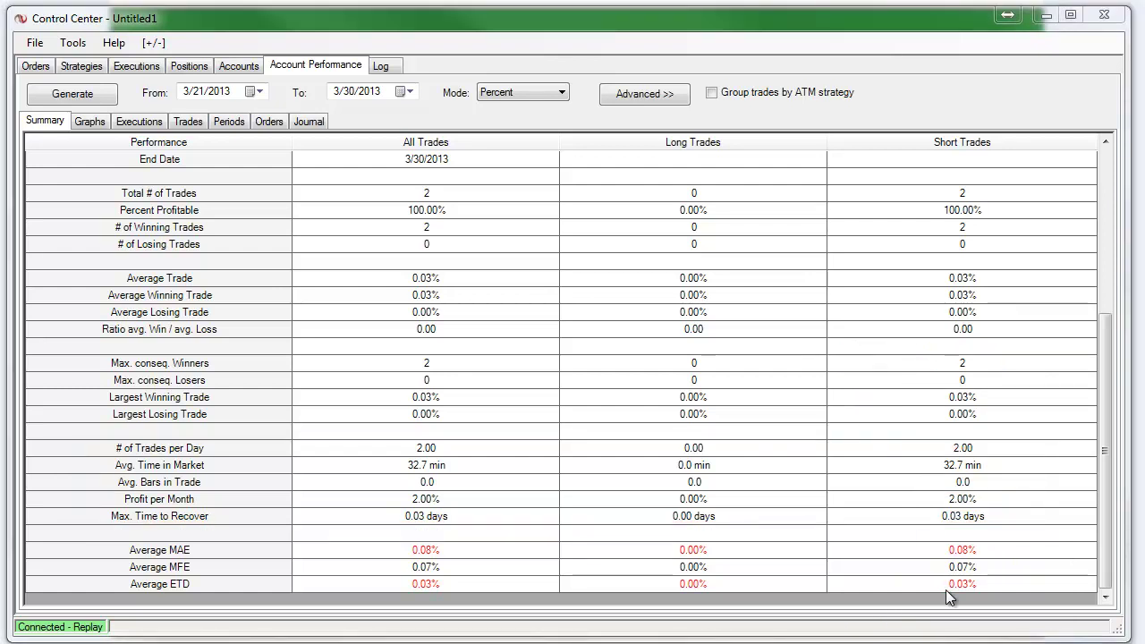
pyautogui.moveTo(1107, 416); pyautogui.dragTo(884, 211)
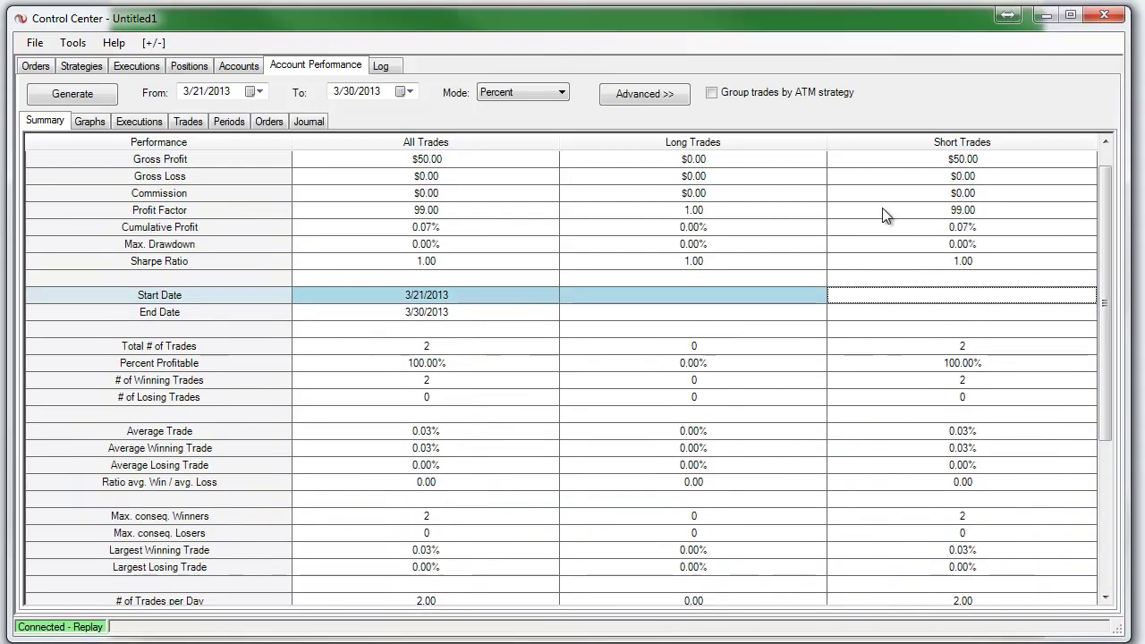
# Step: Show the Cumulative Profit graph and mark its 0% start, Date axis and ~0.065% end
pyautogui.click(90, 122)
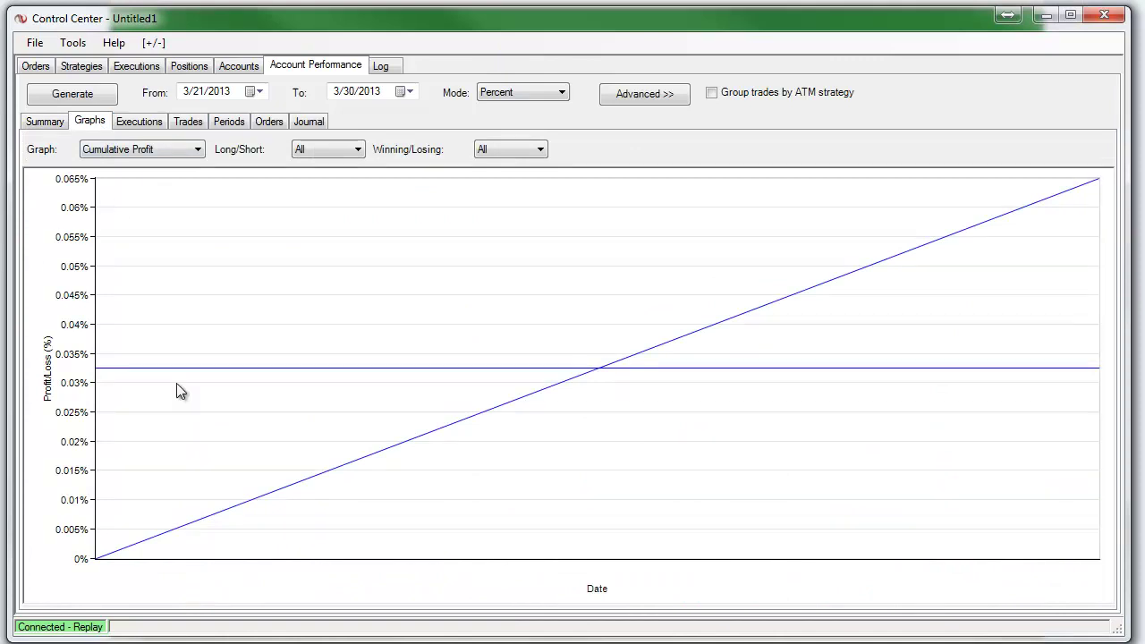
pyautogui.hotkey('ctrl', '2')
pyautogui.moveTo(86, 559); pyautogui.dragTo(140, 548)
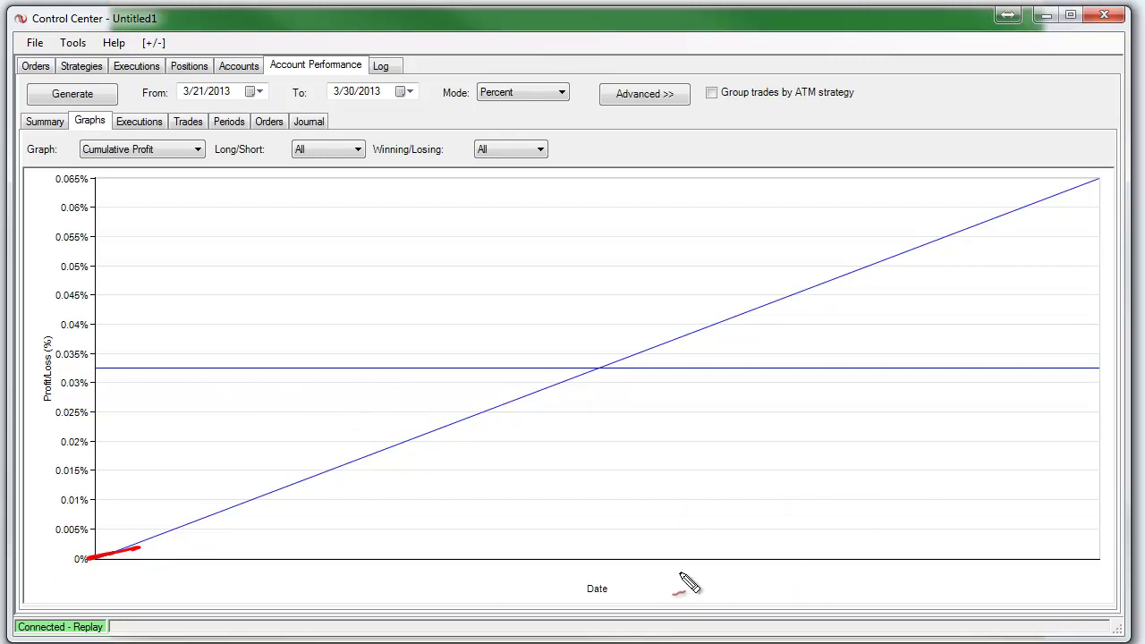
pyautogui.moveTo(641, 594)
pyautogui.mouseDown()
pyautogui.moveTo(529, 602)
pyautogui.moveTo(643, 573)
pyautogui.mouseUp()
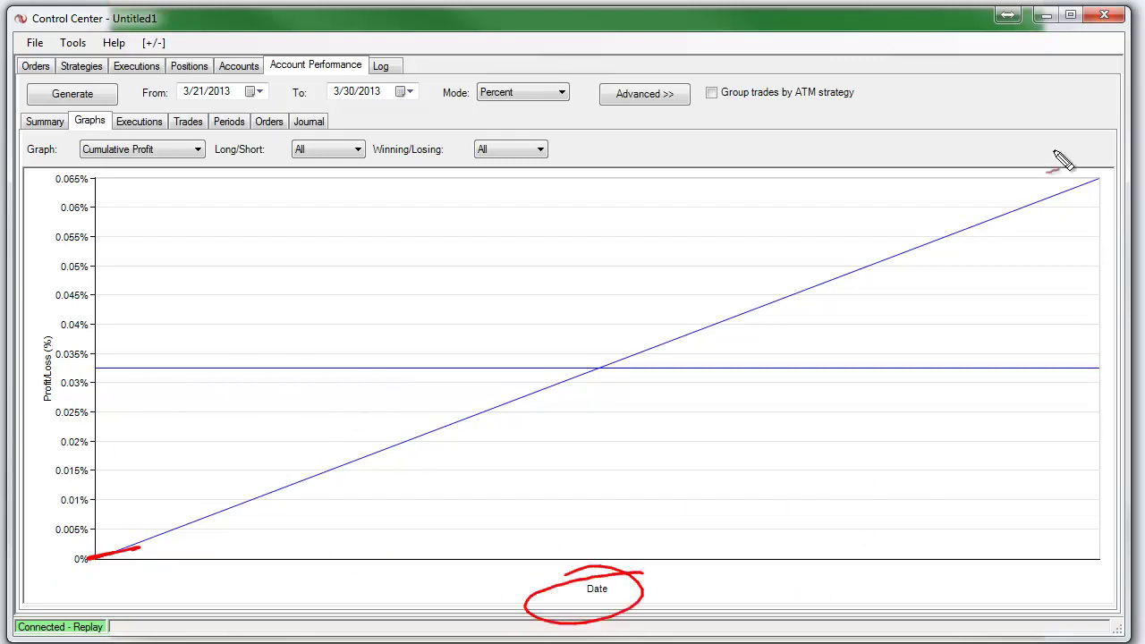
pyautogui.moveTo(1098, 179); pyautogui.dragTo(1082, 189)
pyautogui.moveTo(975, 462); pyautogui.dragTo(986, 460)
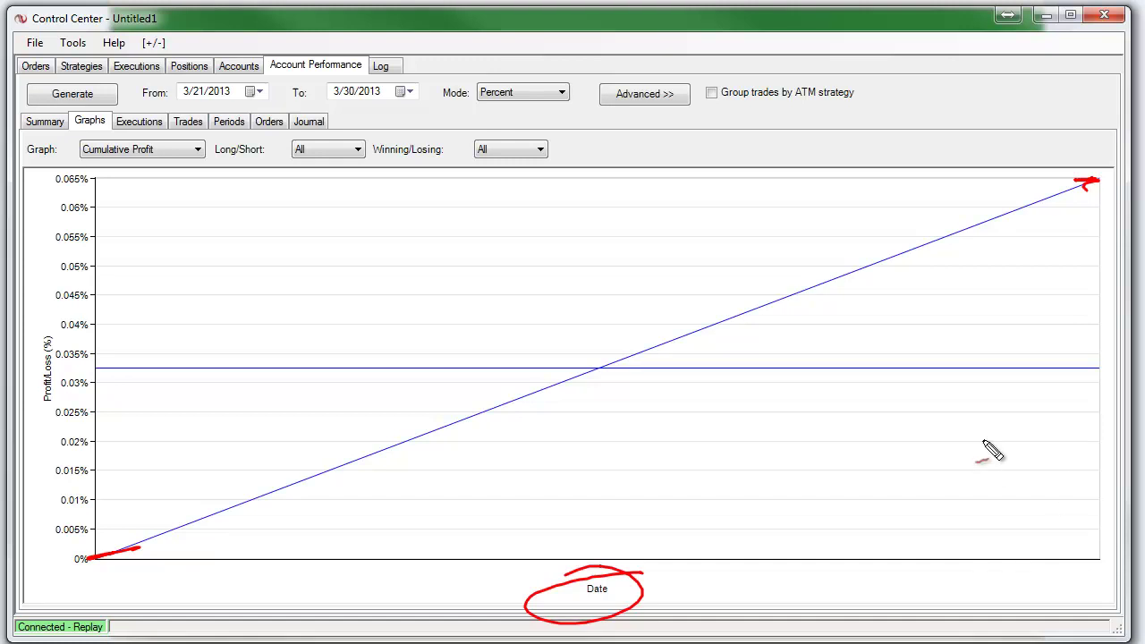
pyautogui.press('Escape')
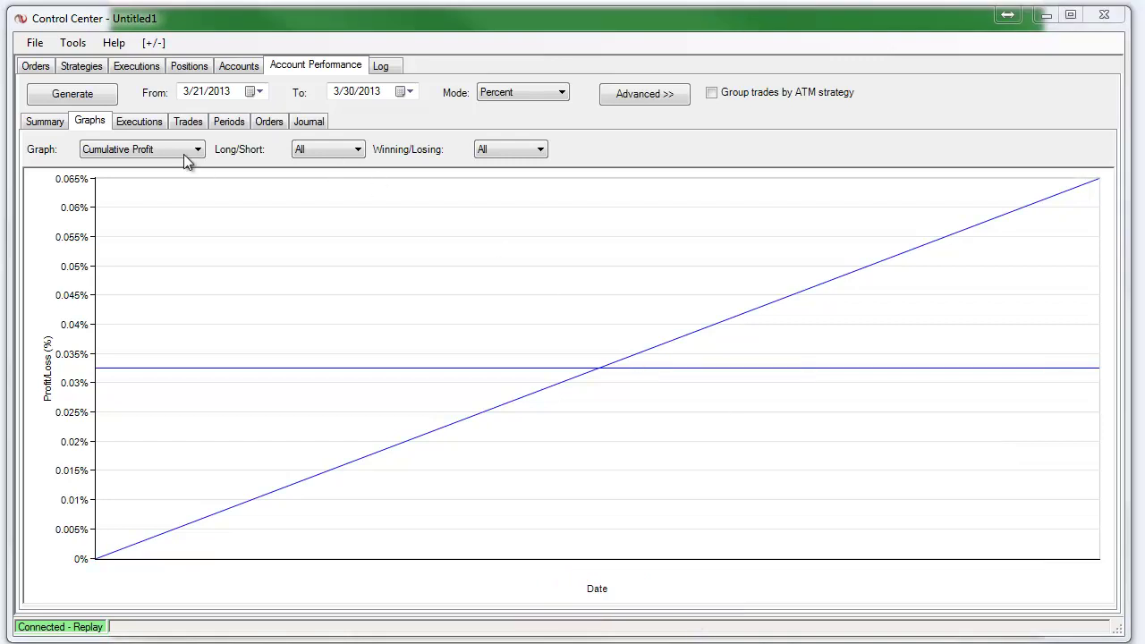
# Step: View the Executions list, highlighting the first Sell action and the execution prices
pyautogui.click(141, 126)
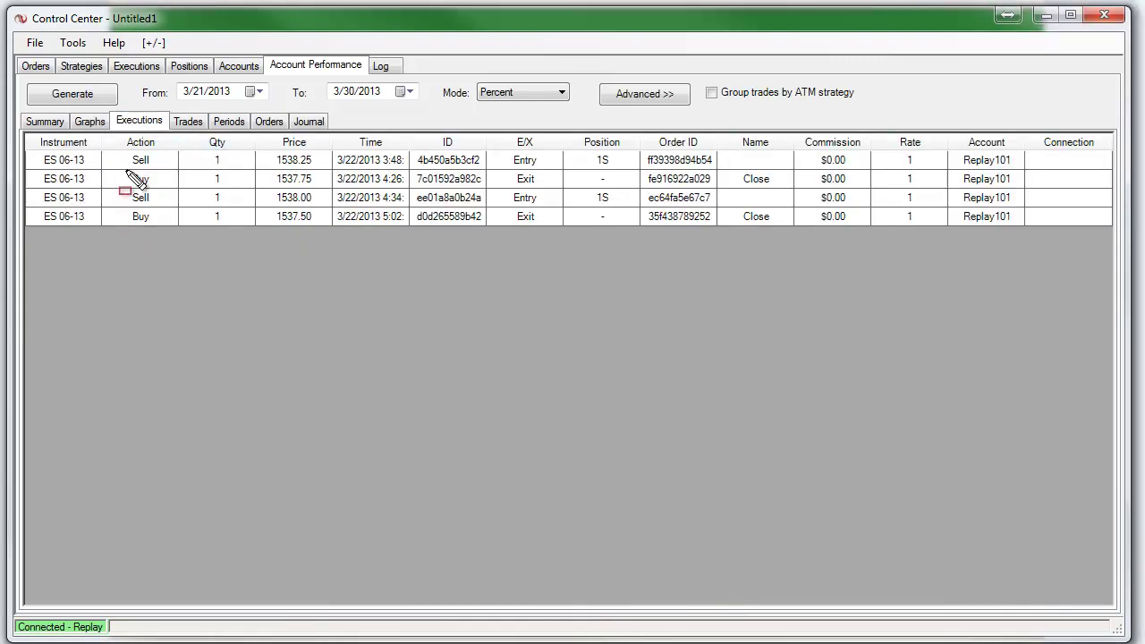
pyautogui.moveTo(117, 150)
pyautogui.mouseDown()
pyautogui.moveTo(176, 168)
pyautogui.moveTo(170, 178)
pyautogui.mouseUp()
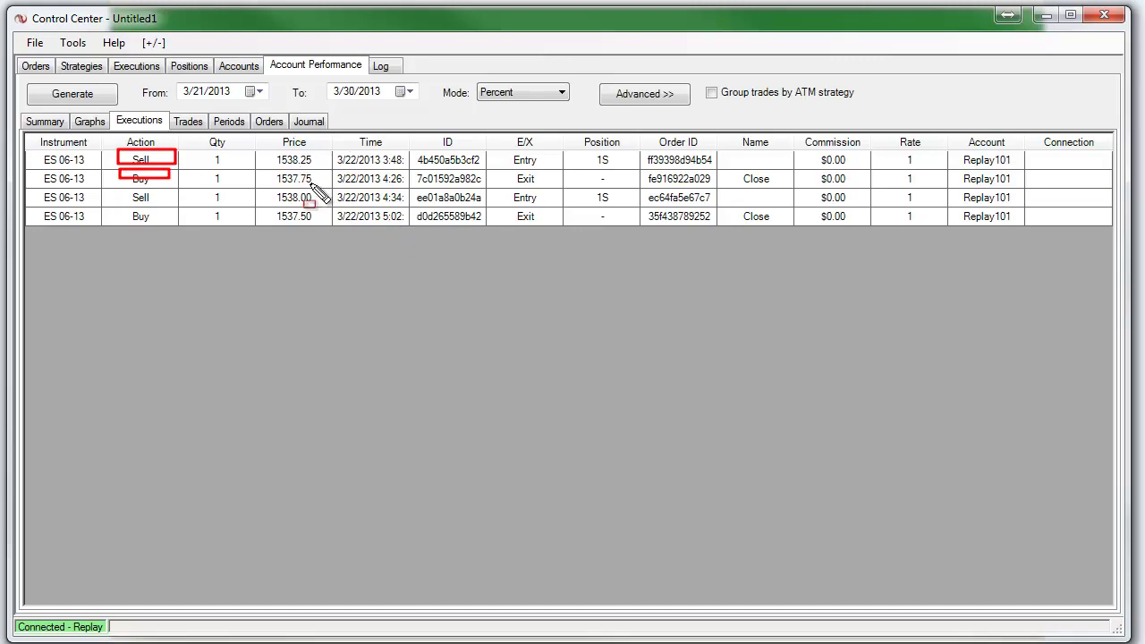
pyautogui.moveTo(245, 136)
pyautogui.mouseDown()
pyautogui.moveTo(327, 240)
pyautogui.moveTo(348, 238)
pyautogui.moveTo(322, 239)
pyautogui.mouseUp()
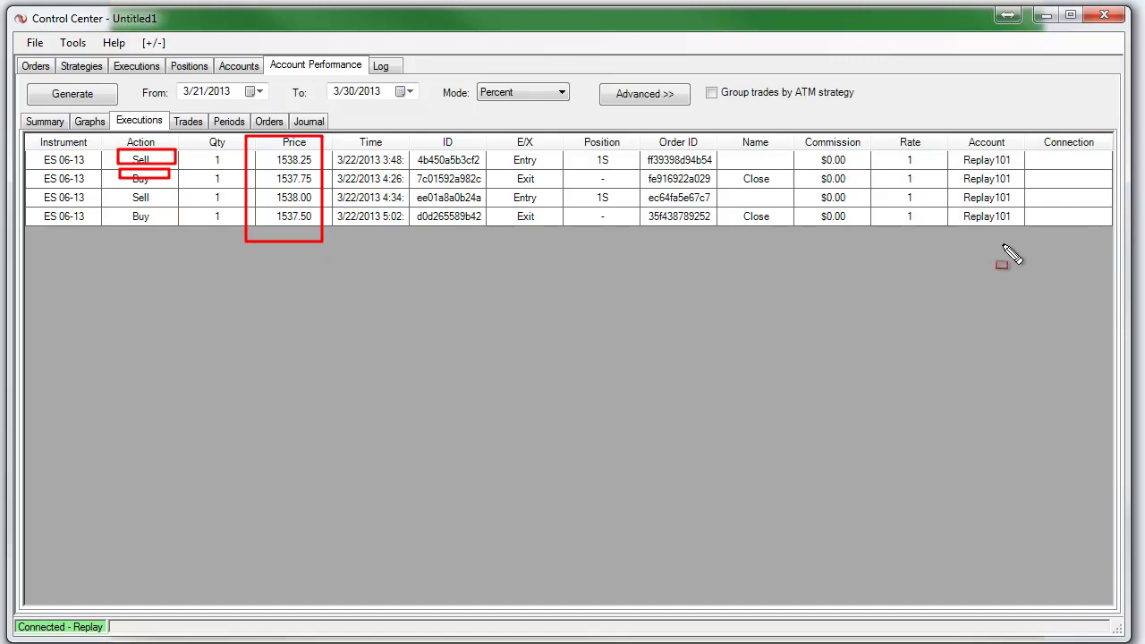
pyautogui.press('Escape')
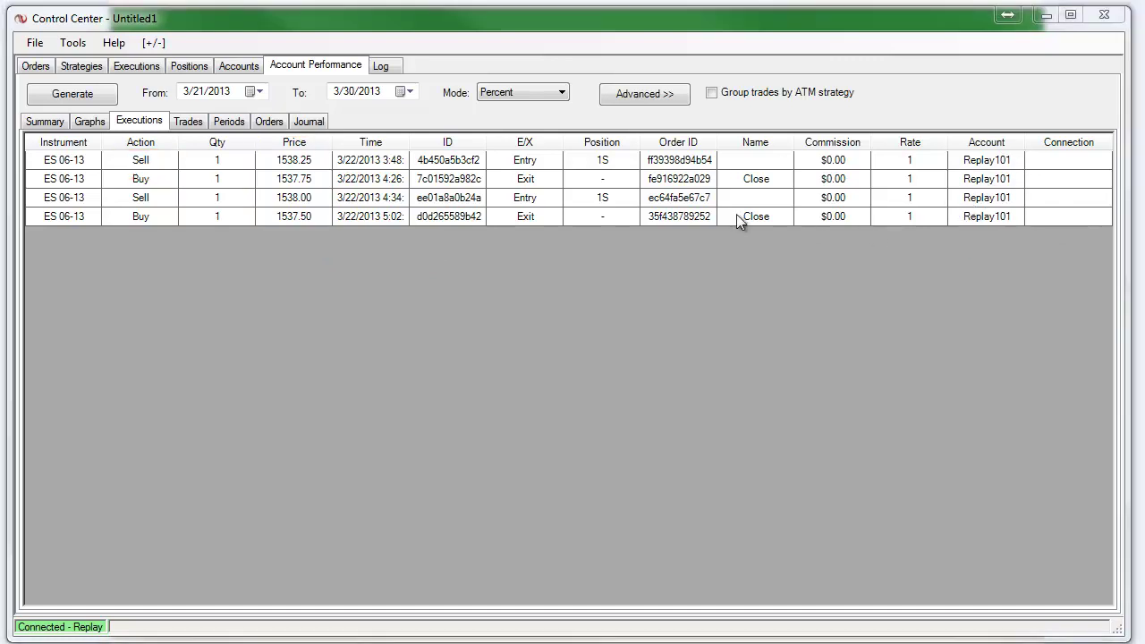
# Step: Browse the Trades, Periods and Orders sub-tabs, ending on the Journal
pyautogui.click(189, 121)
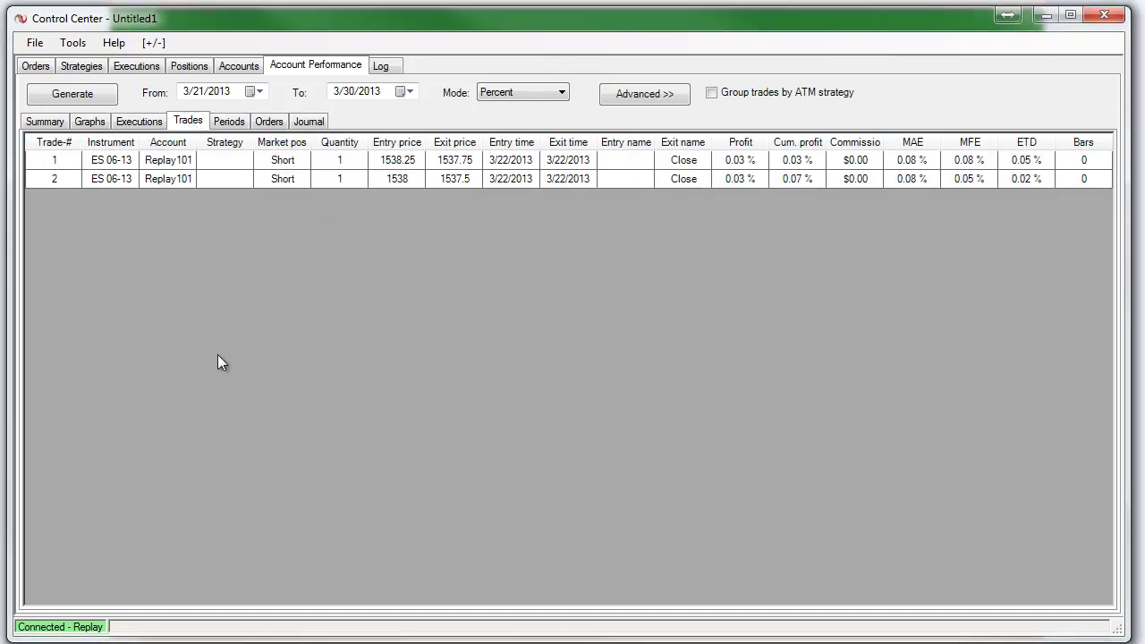
pyautogui.click(229, 124)
pyautogui.click(272, 125)
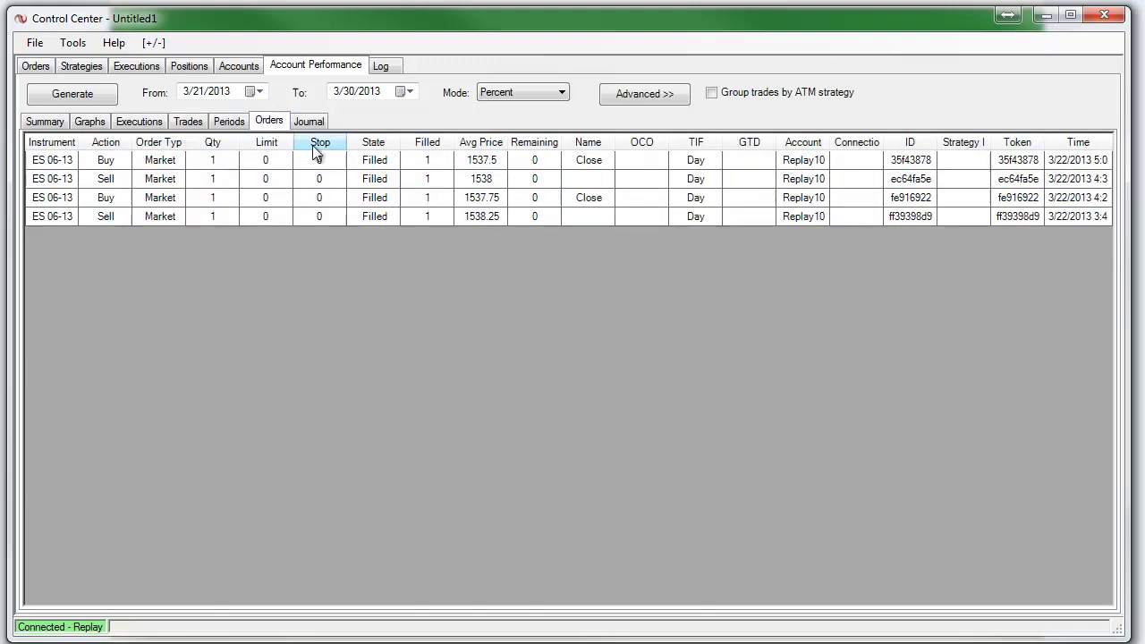
pyautogui.click(309, 121)
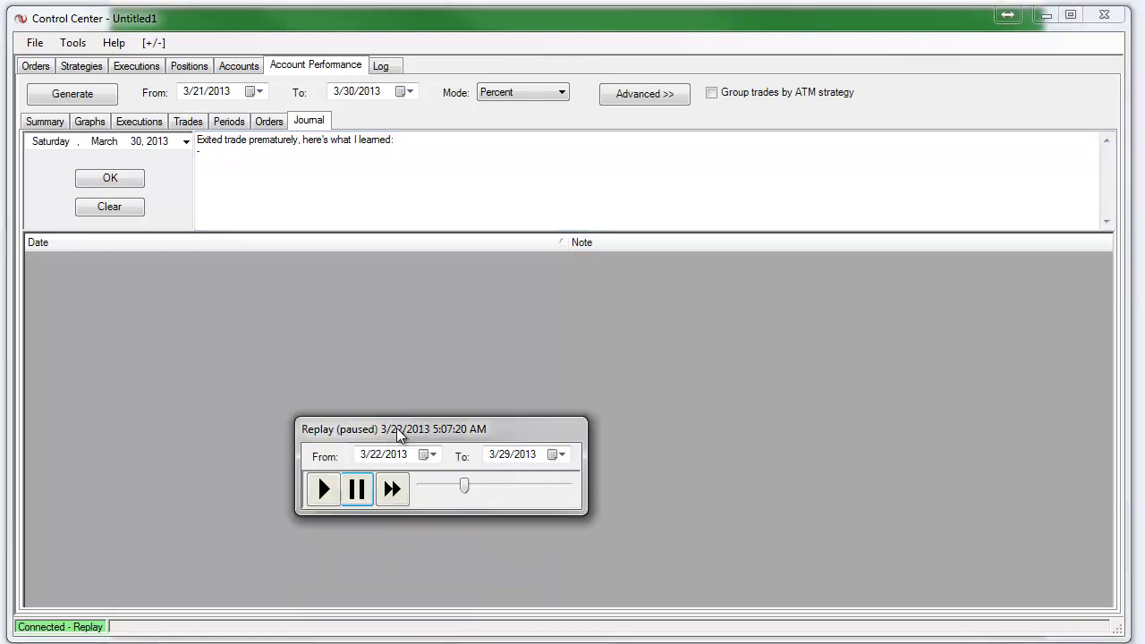
# Step: Drag the paused Replay control window to a new position
pyautogui.moveTo(396, 437); pyautogui.dragTo(441, 405)
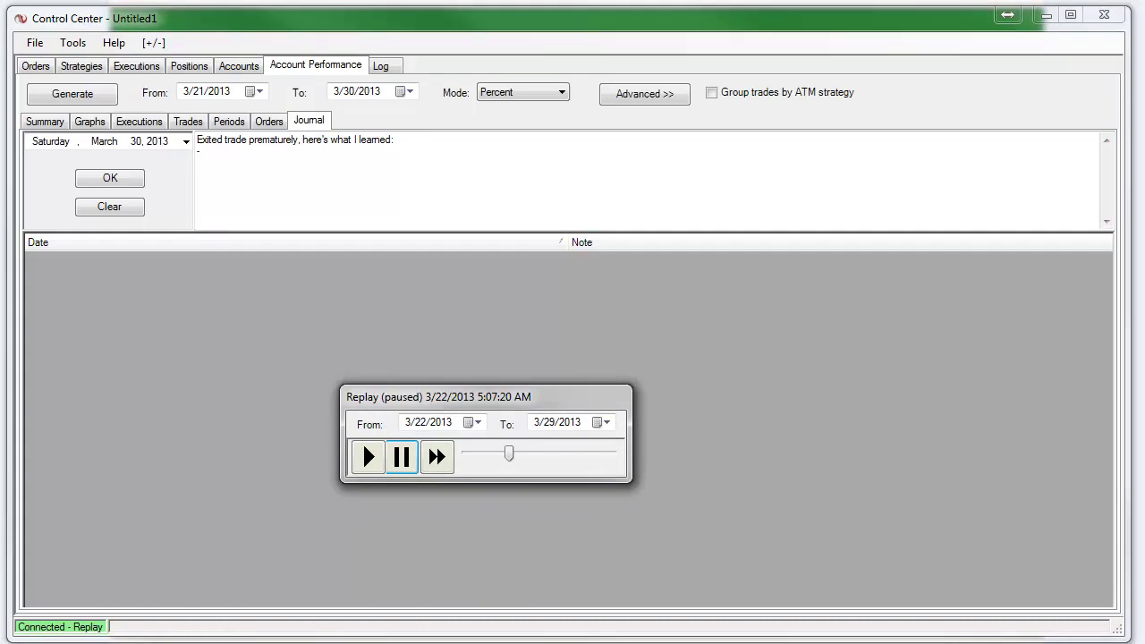
# Step: Switch to the TradePro Academy 'Backtesting with NinjaTrader' title slide with Alt+Tab
pyautogui.hotkey('alt', 'Tab')
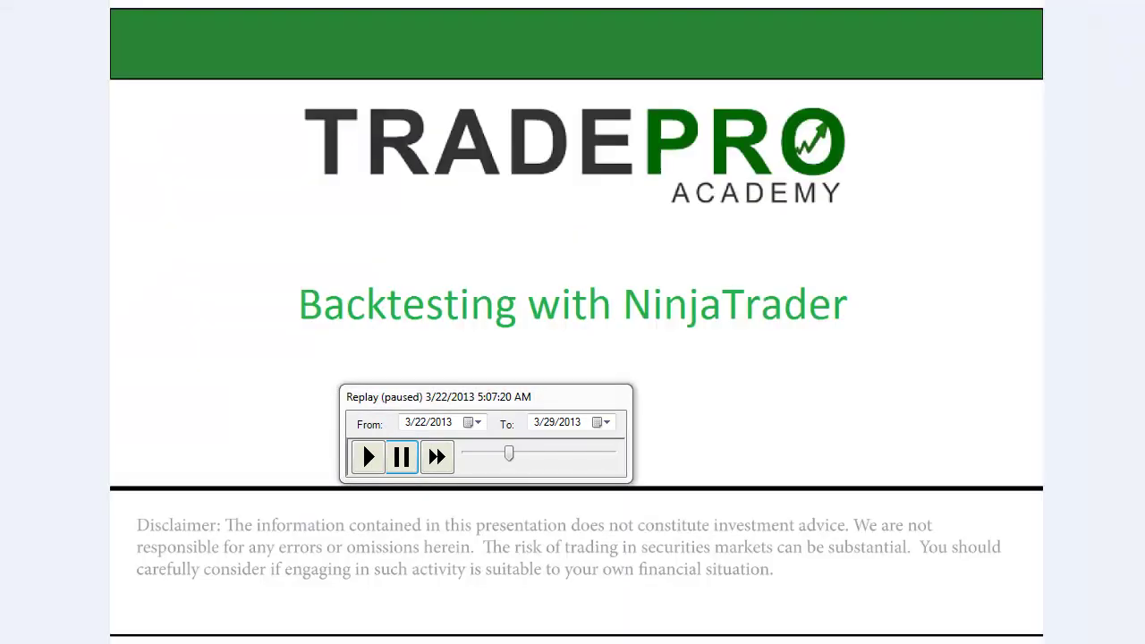